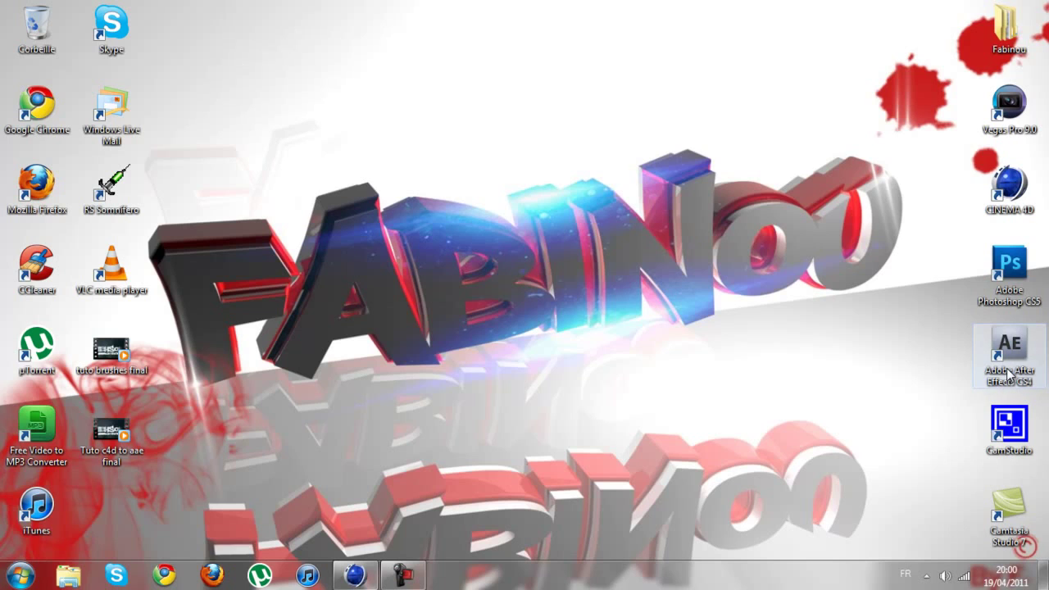
- Switch to Cinema 4D and add a MoGraph text object with a depth of 80
click(354, 575)
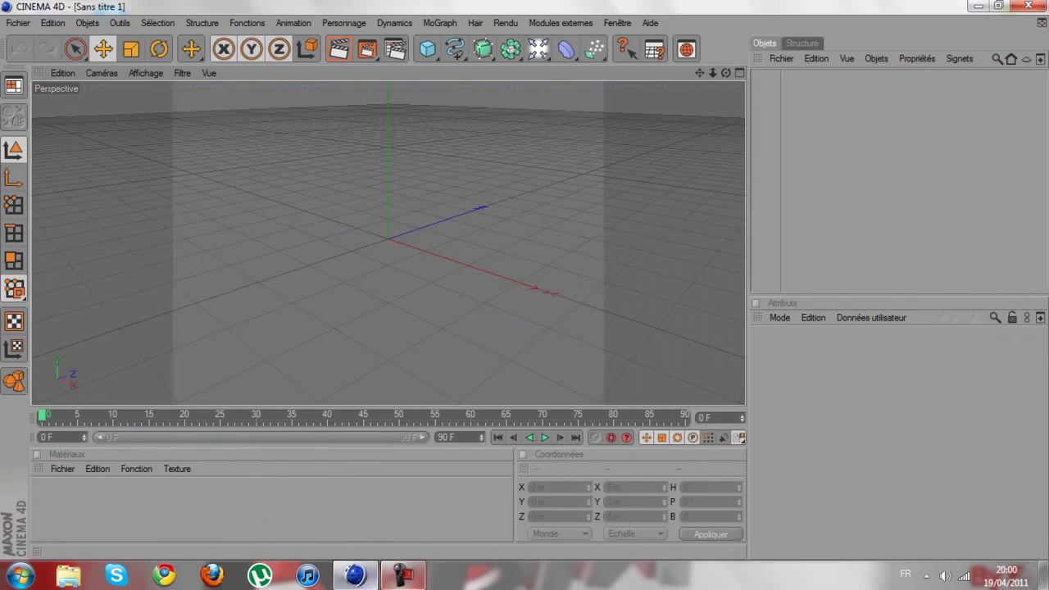
drag(725, 73, 427, 183)
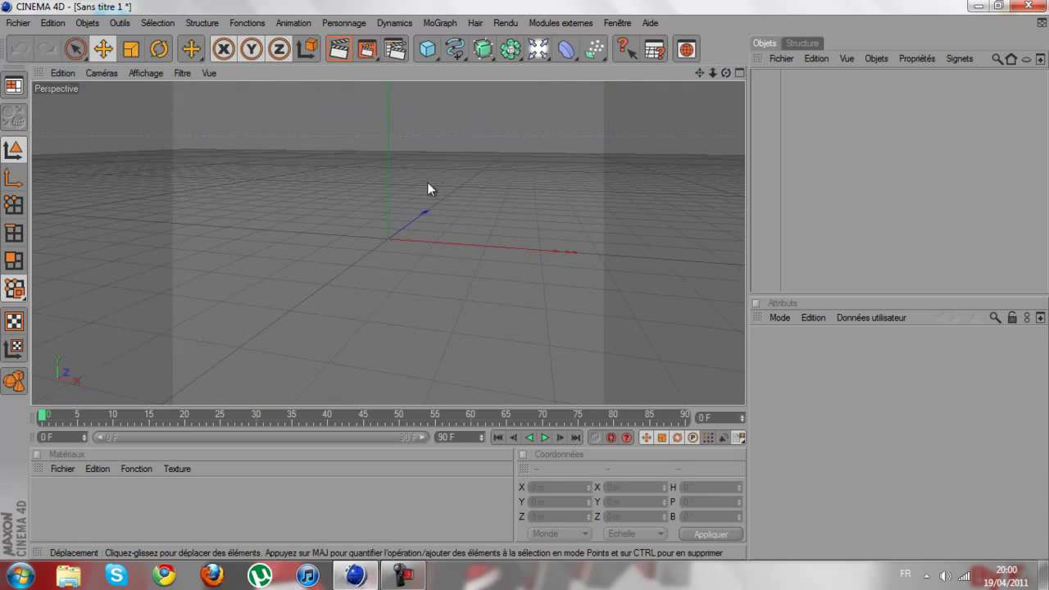
click(429, 25)
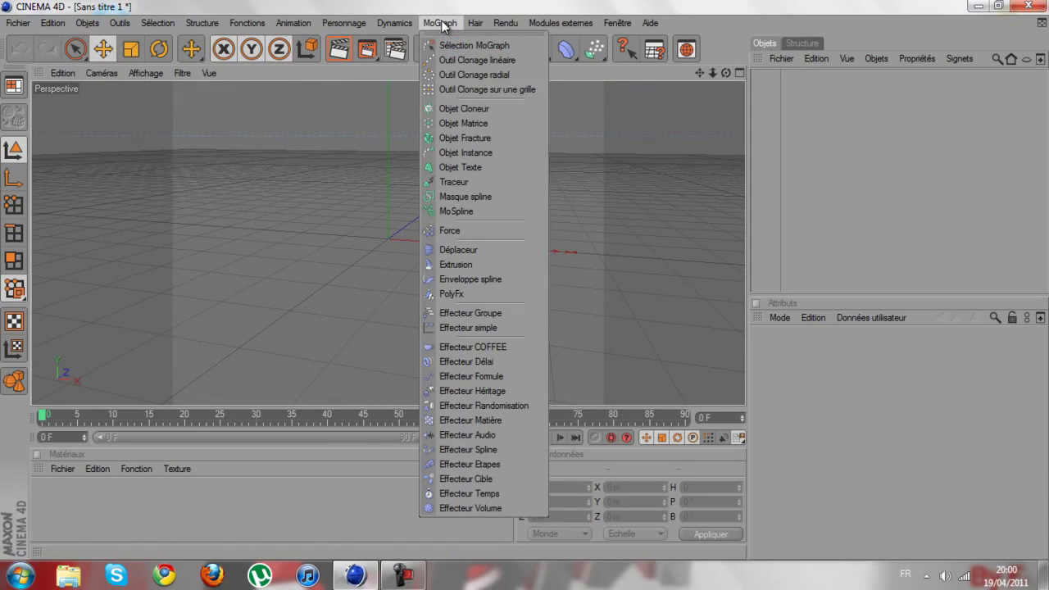
click(497, 165)
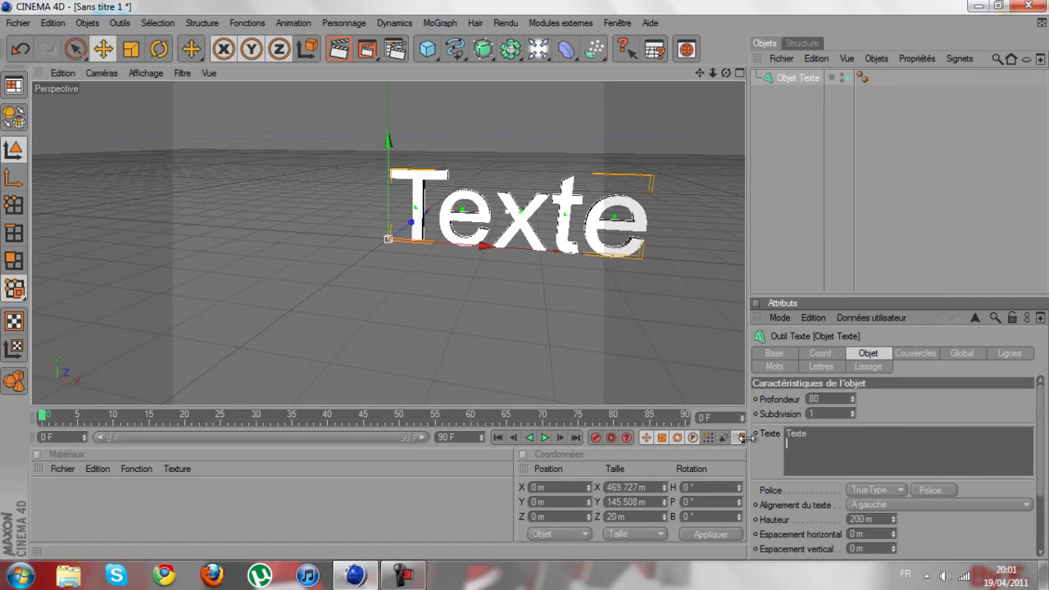
- Replace the text object's default wording with "TUTO"
double_click(806, 433)
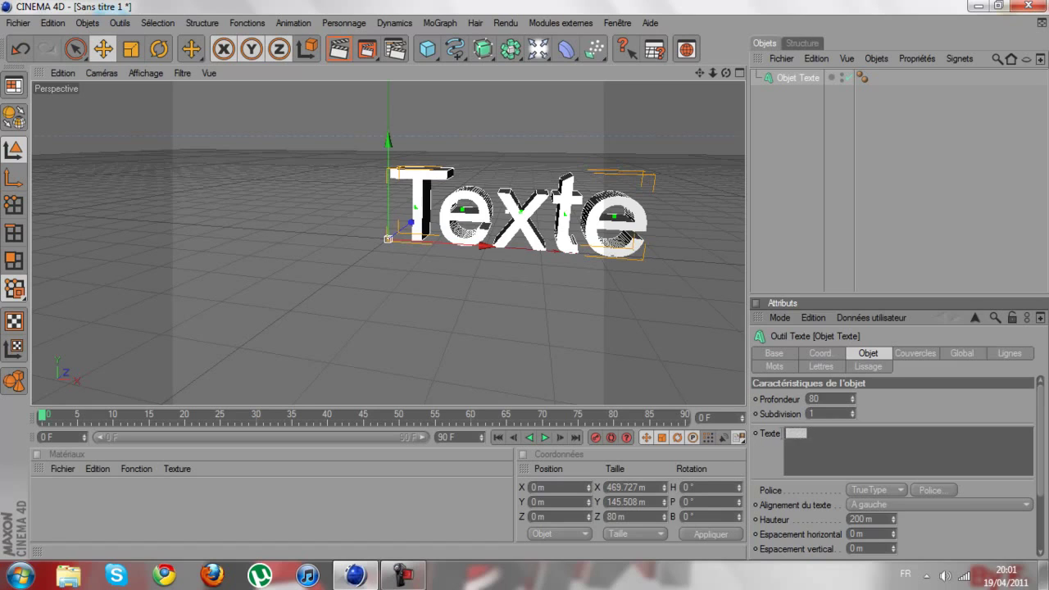
right_click(780, 433)
click(973, 443)
text(TUTO)
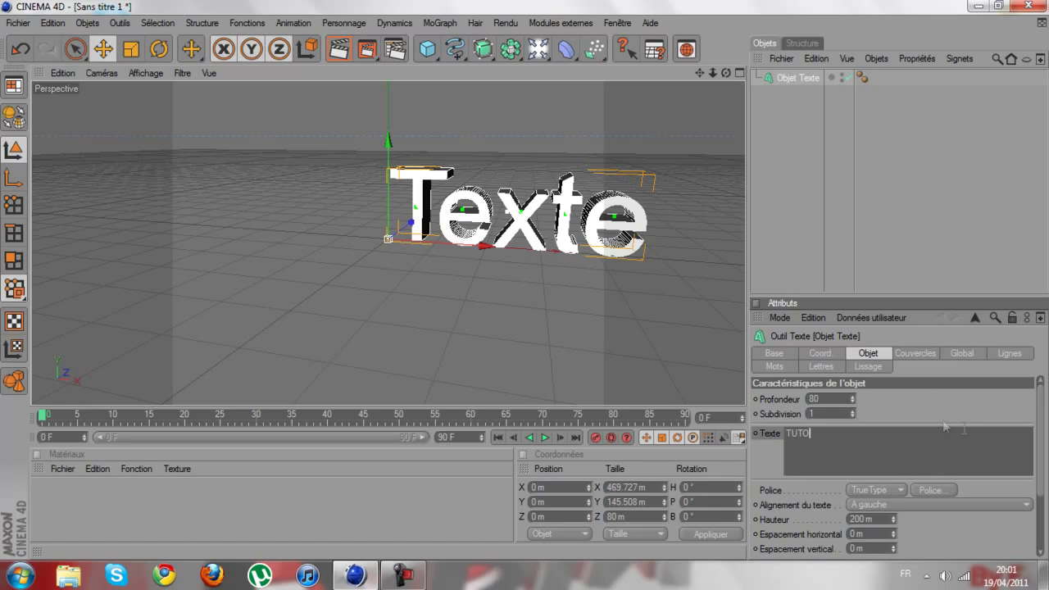
- Duplicate the TUTO text object in the object hierarchy
drag(509, 284, 447, 303)
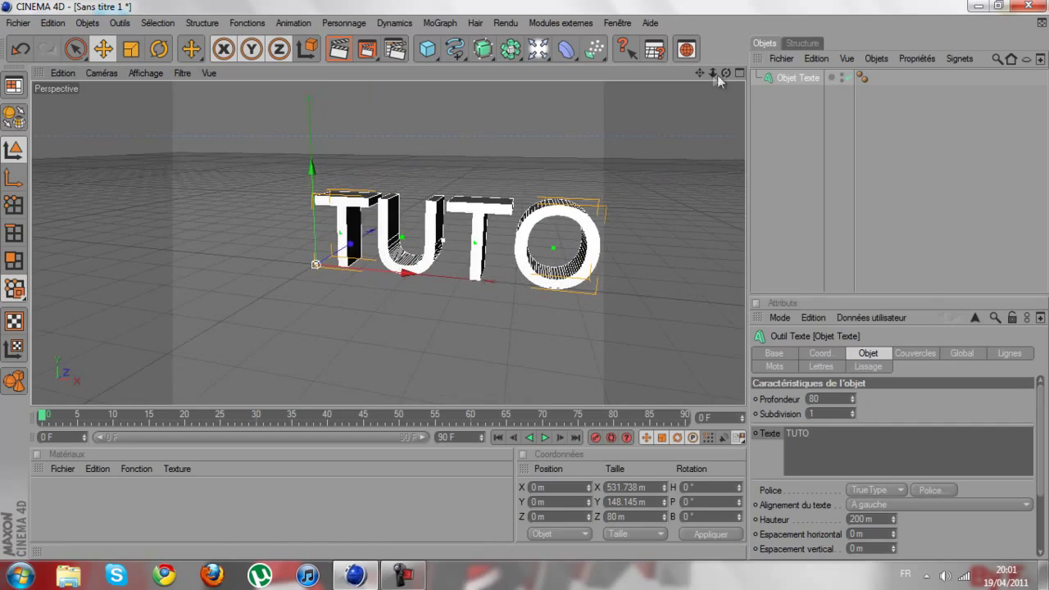
drag(726, 73, 519, 277)
drag(701, 75, 508, 287)
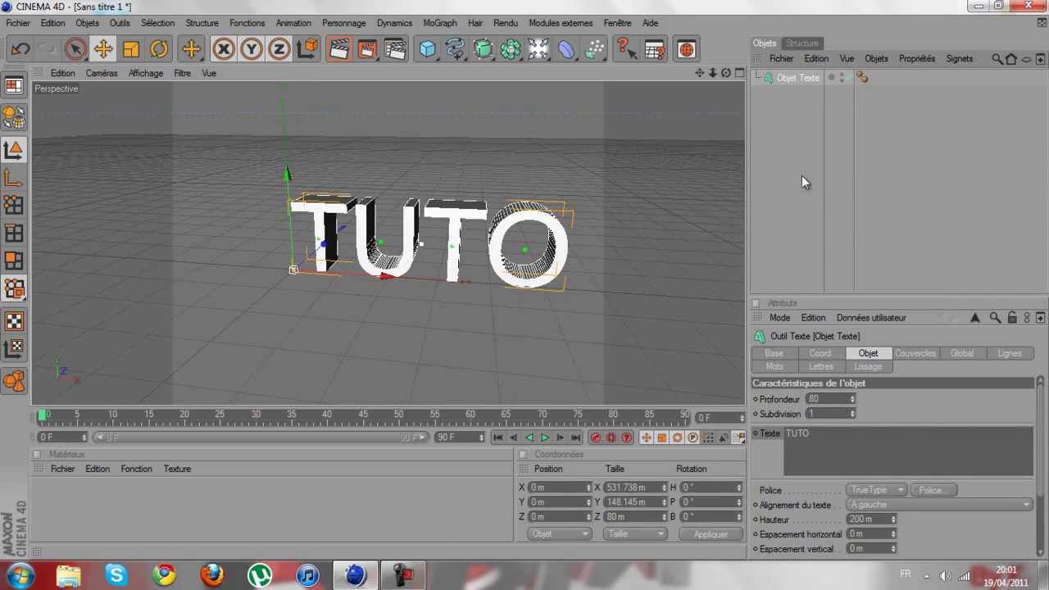
ctrl+drag(804, 80, 803, 71)
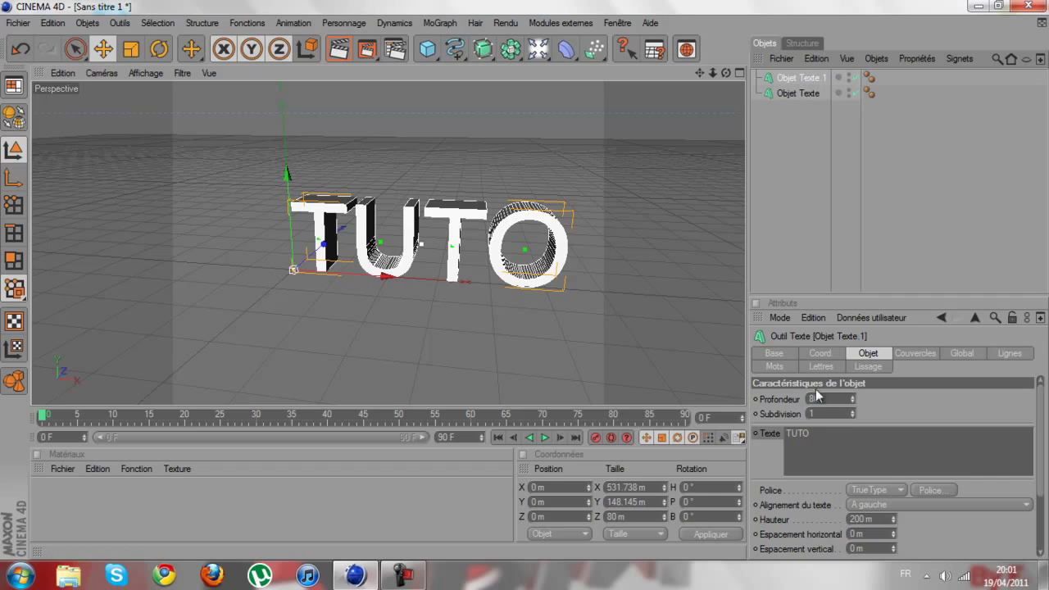
- Set the duplicate text's depth to 40 and move it along the Z axis to about 19.7 m
drag(822, 398, 791, 400)
text(40)
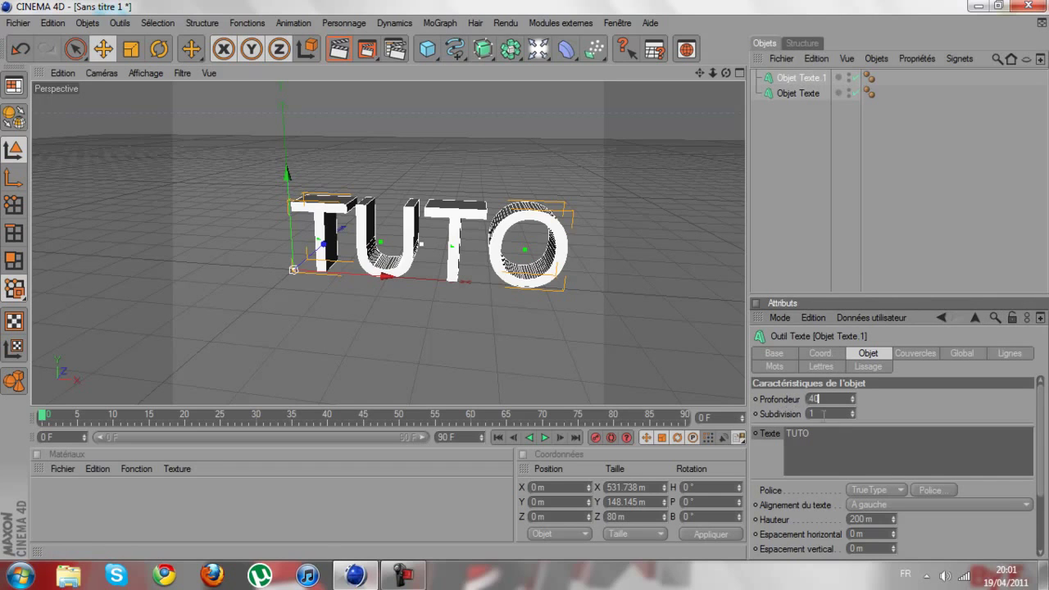
key(Tab)
drag(726, 74, 525, 279)
drag(728, 72, 533, 282)
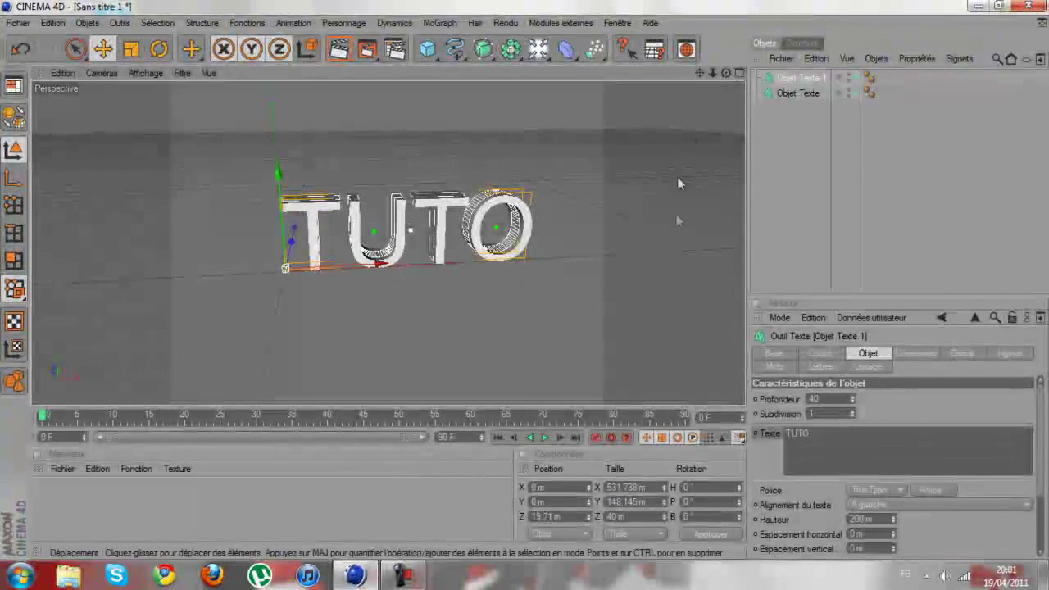
- Set the duplicate text's start and end caps to "Couvercle et biseau" with 3 steps each
click(909, 353)
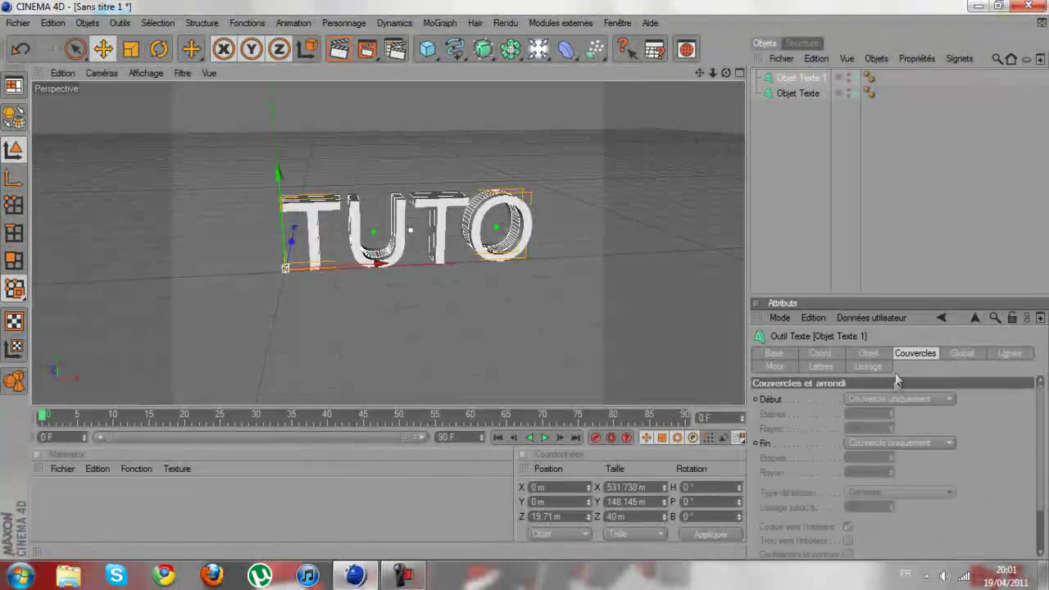
click(894, 399)
click(877, 461)
click(881, 443)
click(879, 503)
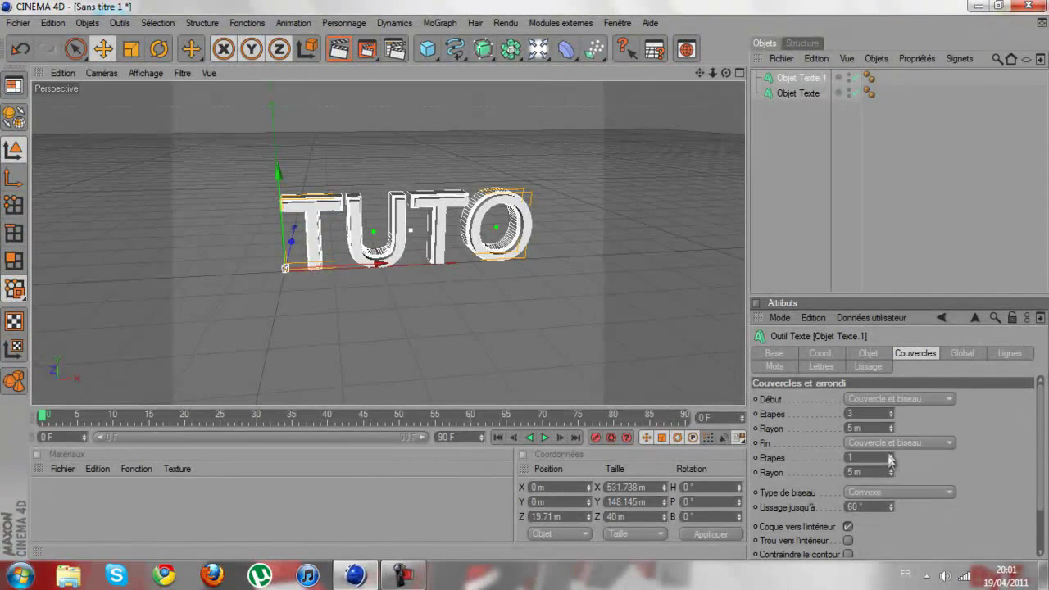
click(891, 456)
click(891, 456)
- Select both text objects and change their font to Transformers
click(793, 93)
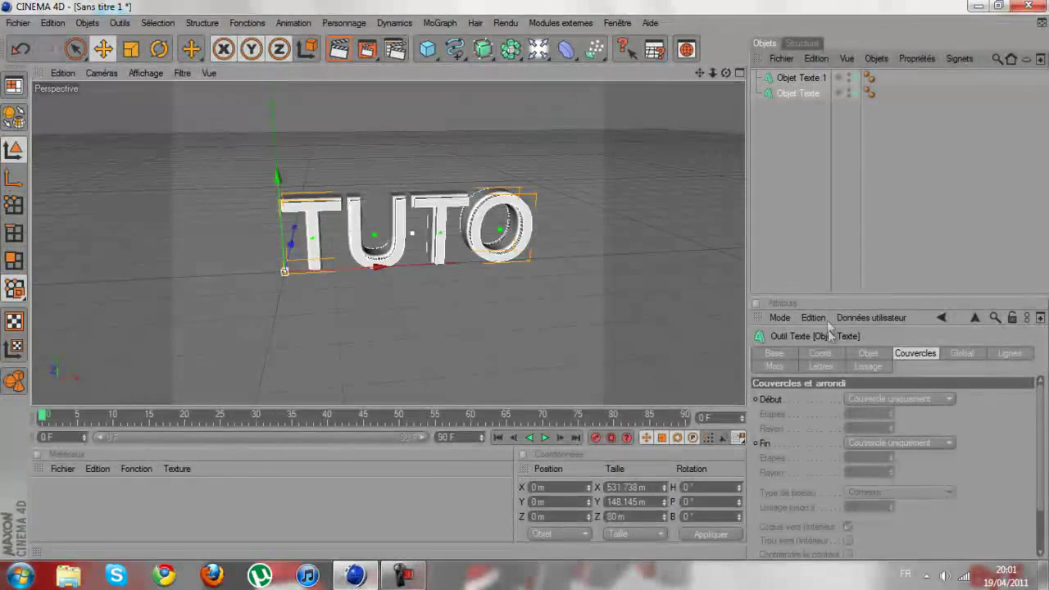
click(876, 356)
shift+click(801, 78)
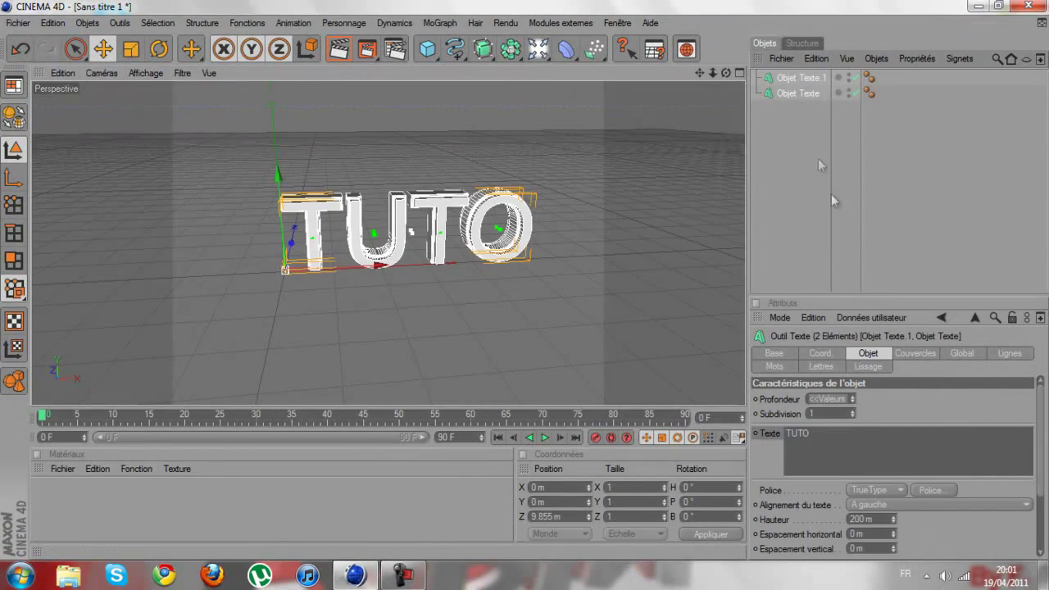
click(929, 490)
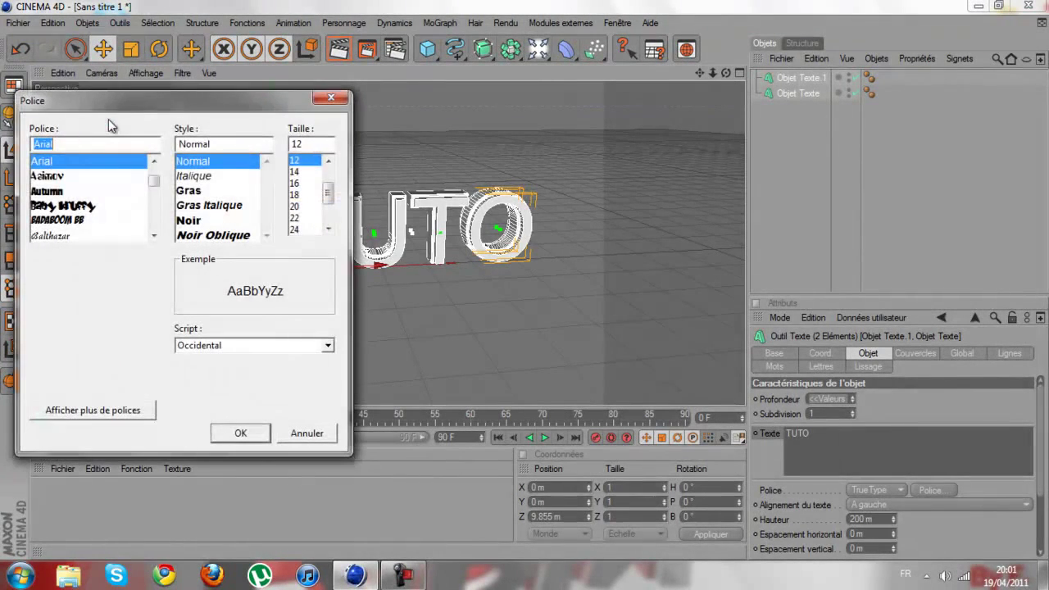
text(T)
key(BackSpace)
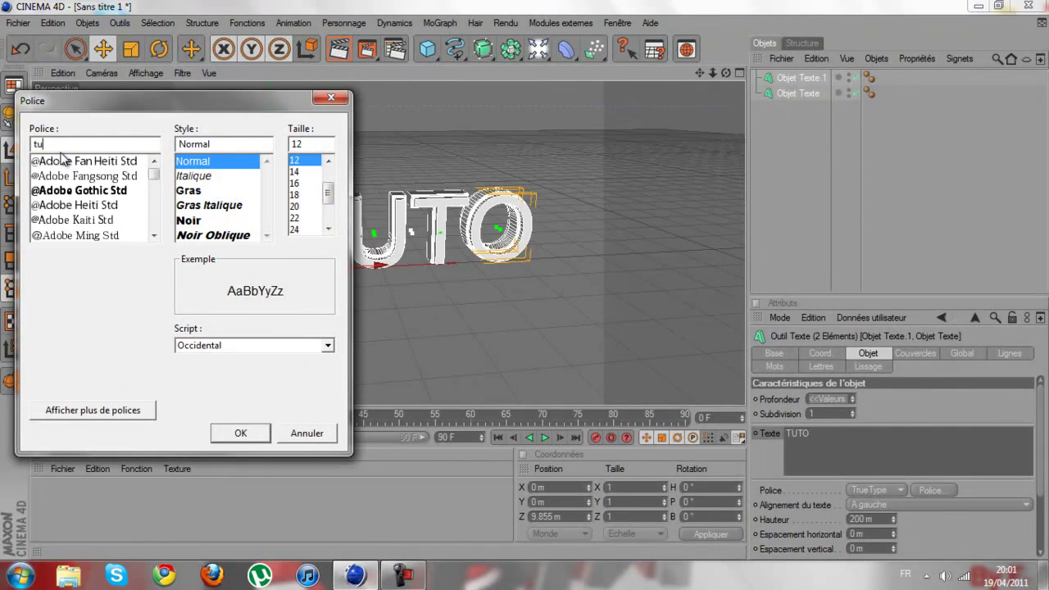
text(trans)
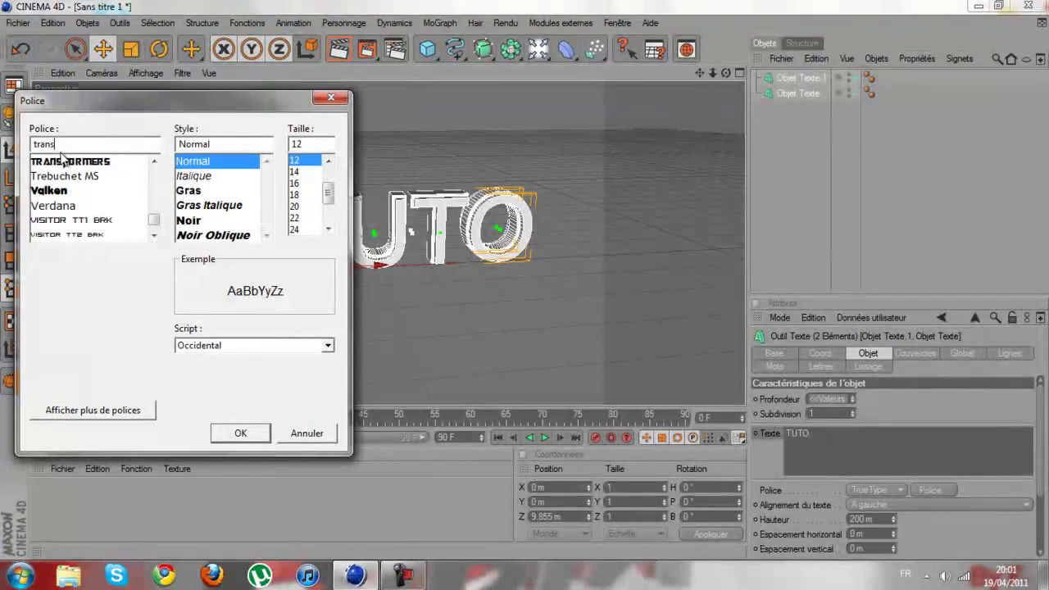
click(69, 162)
click(241, 434)
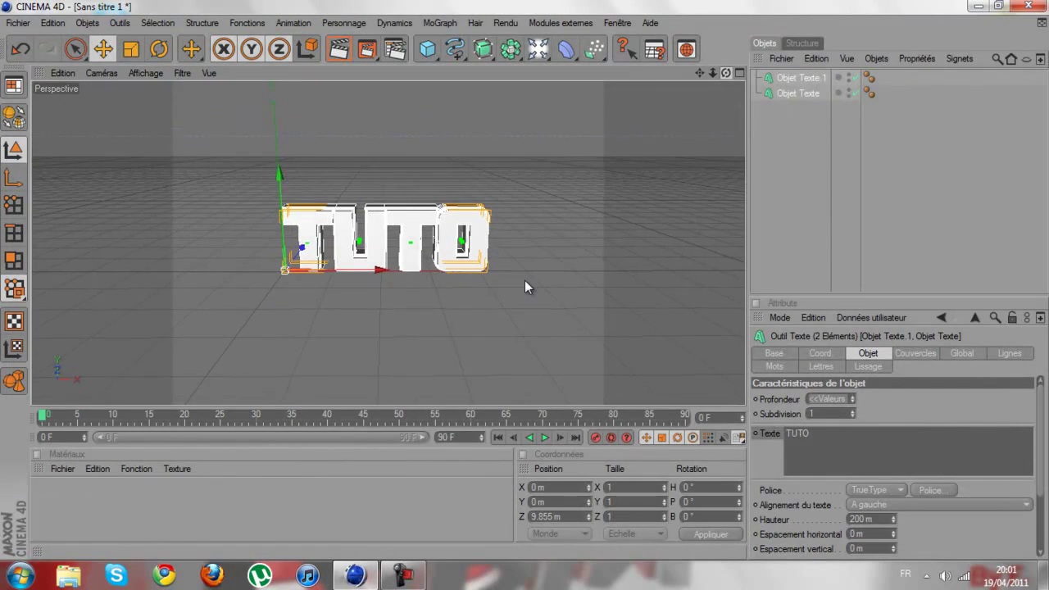
- Create a new material and set its colour to white with RGB 255, 255, 255
click(215, 503)
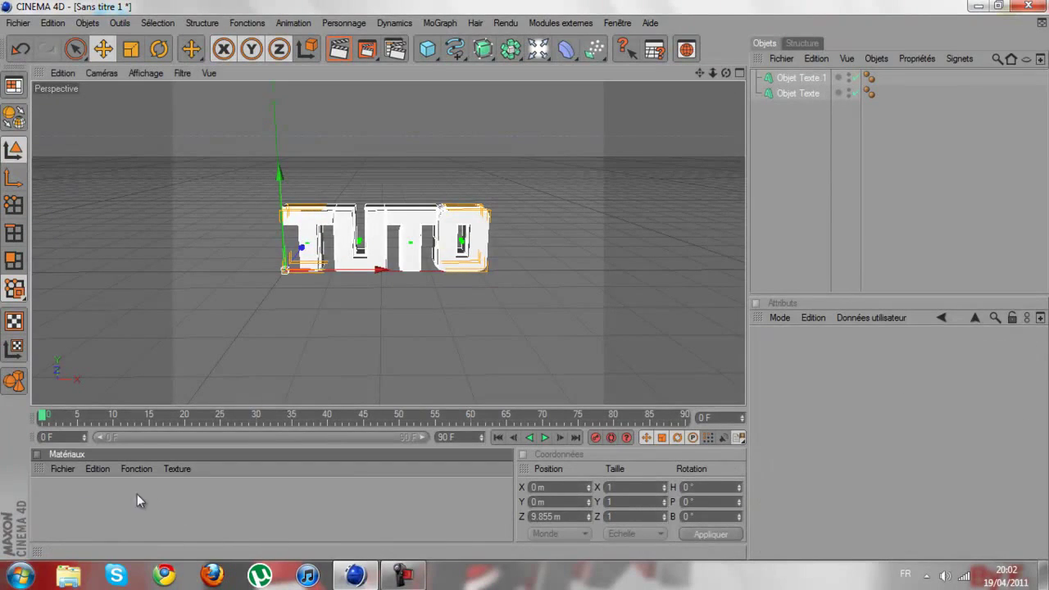
double_click(117, 494)
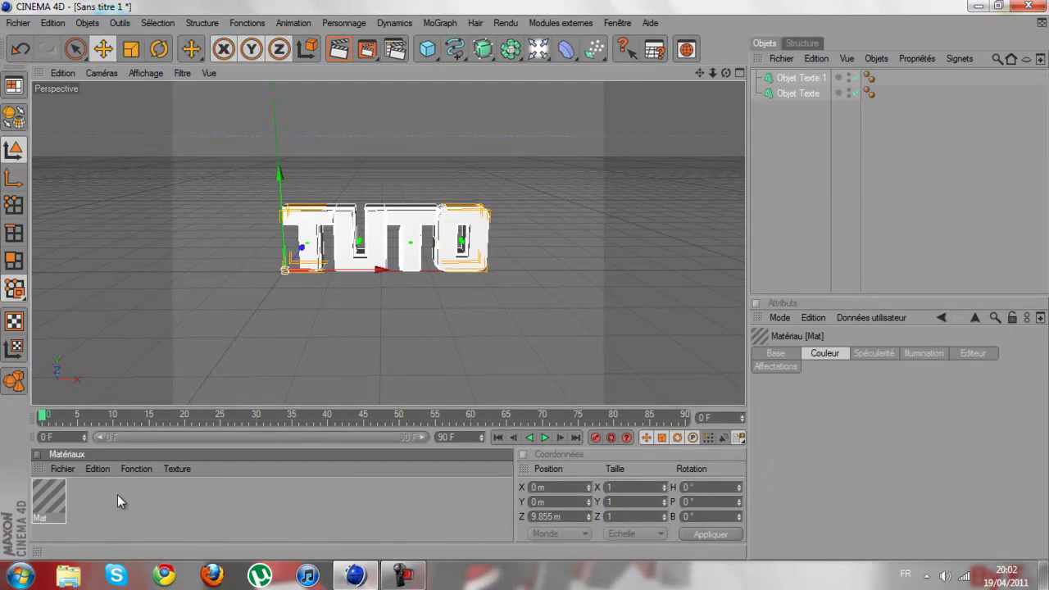
double_click(49, 493)
click(414, 169)
drag(413, 166, 296, 91)
click(388, 223)
- Enable reflection on the white material at 25% intensity and apply the material to the duplicate text
click(315, 297)
drag(464, 200, 501, 201)
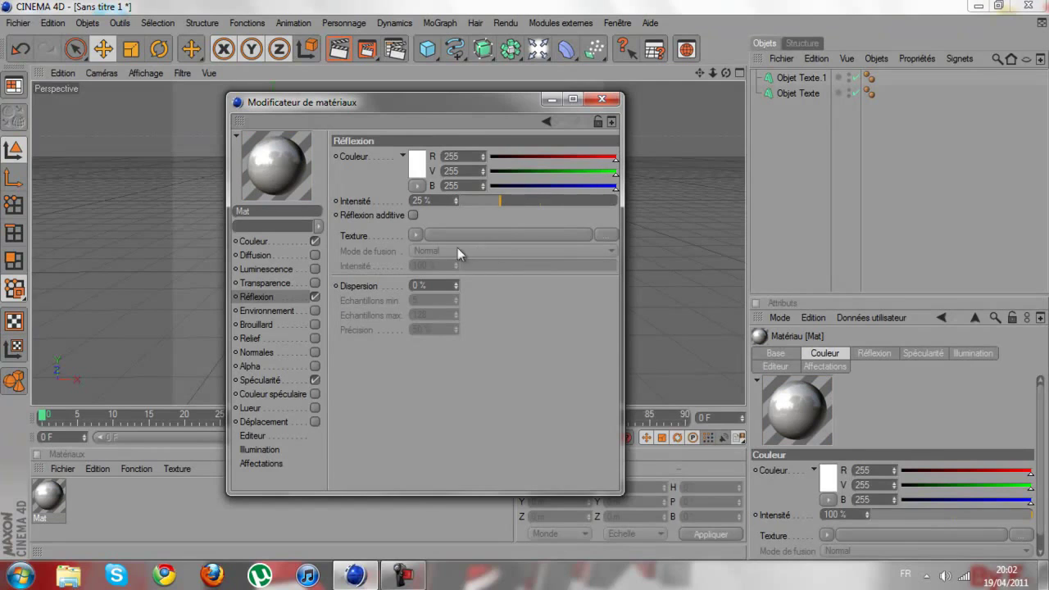
click(602, 98)
drag(48, 492, 814, 83)
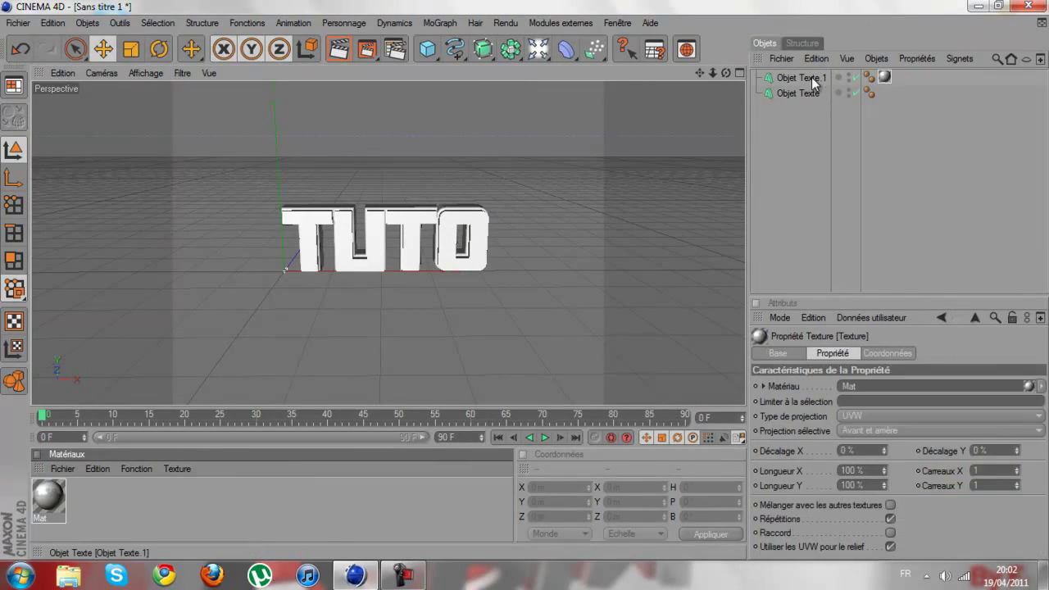
- Create a second material and open it for editing
double_click(271, 513)
double_click(64, 492)
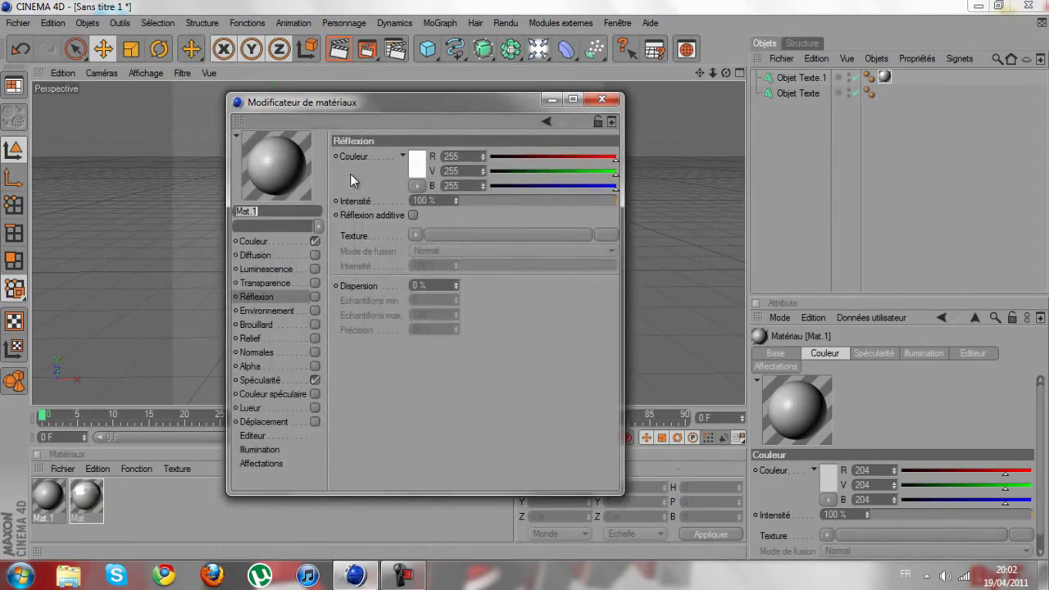
drag(512, 172, 492, 169)
click(491, 157)
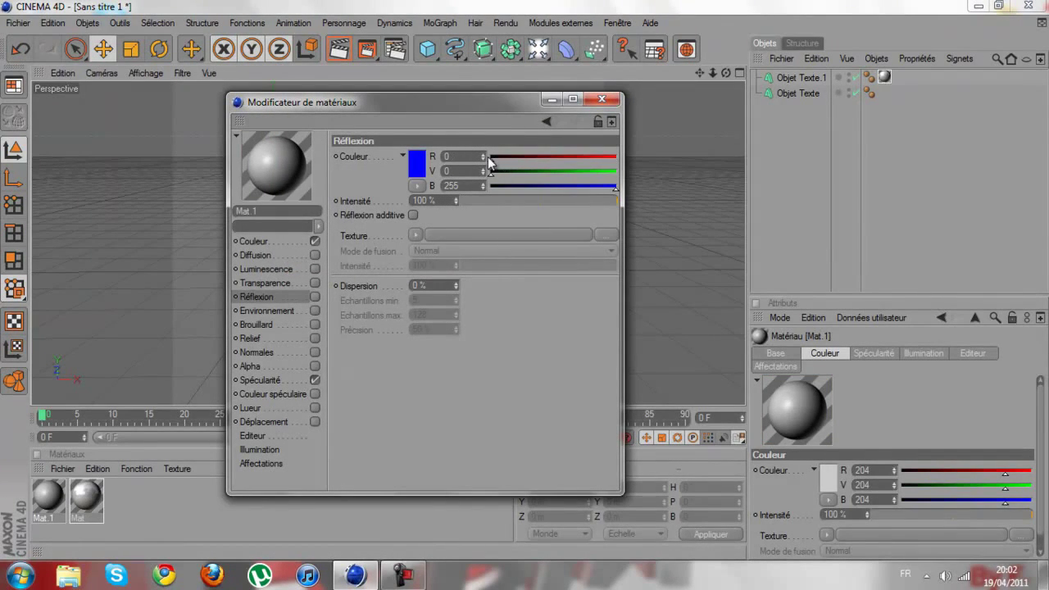
click(597, 188)
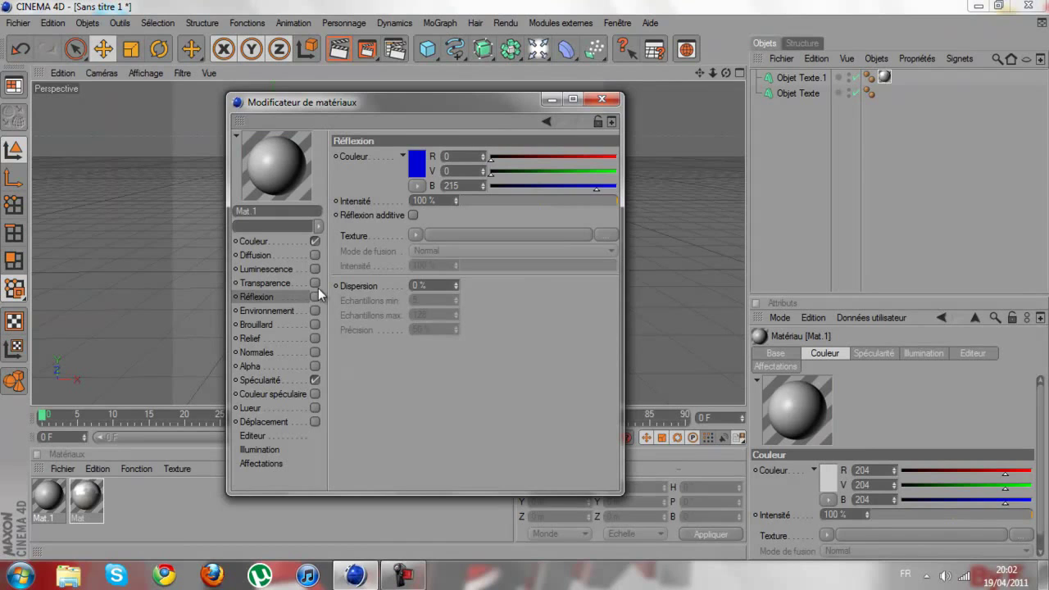
- Set the second material's colour to blue with RGB 0, 0, 204
click(307, 241)
drag(586, 159, 447, 172)
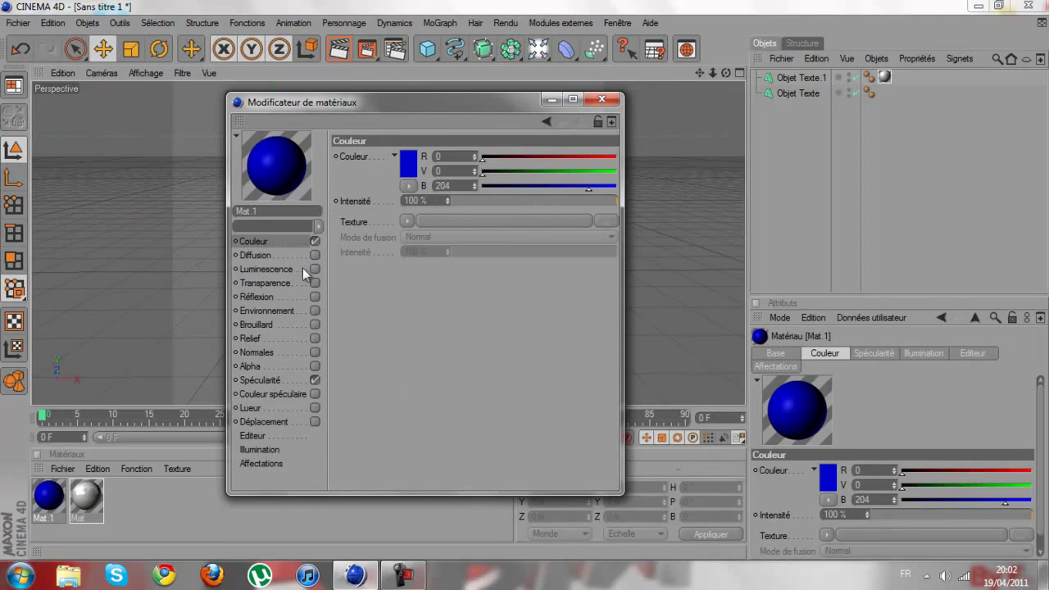
- Enable white reflection on the blue material at 40% intensity and apply the material to the original text
click(293, 296)
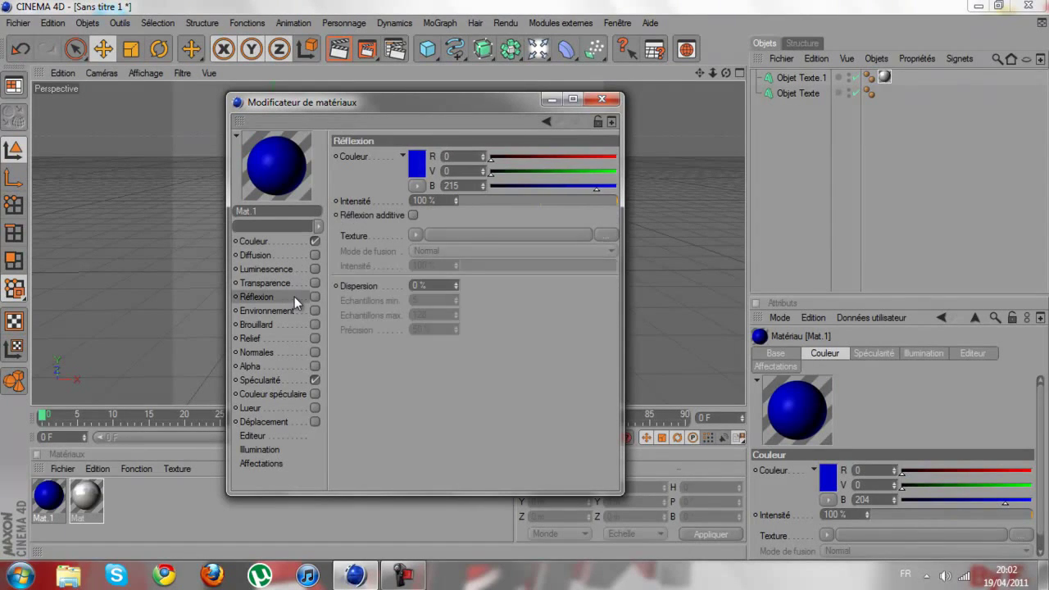
click(314, 297)
drag(533, 156, 524, 199)
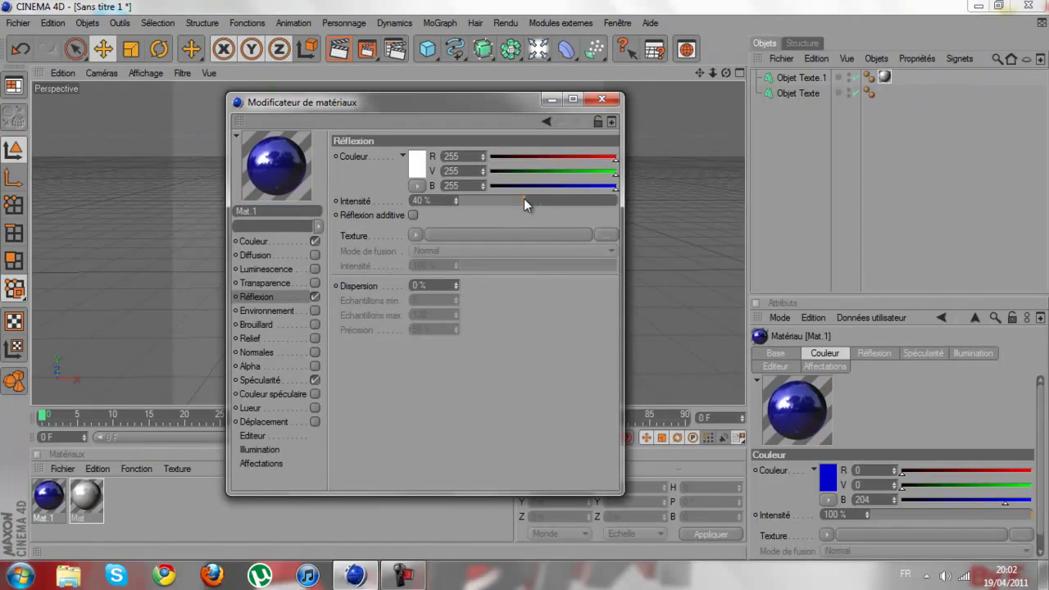
click(600, 96)
drag(48, 495, 797, 91)
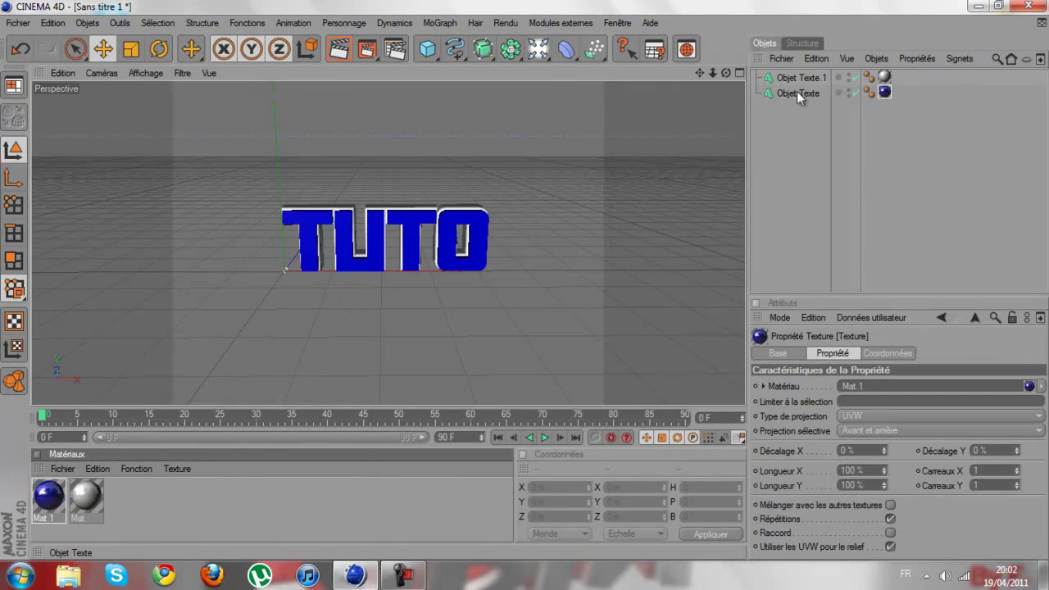
- Add two omni lights, leaving one at the start of the text and moving the other along X to the end of the O
click(566, 49)
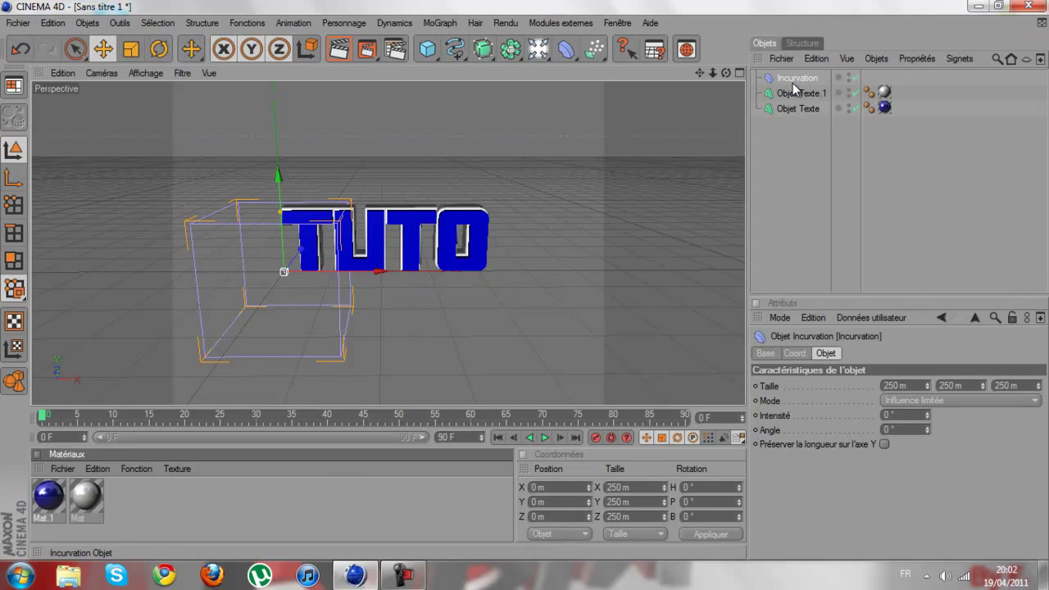
key(Delete)
click(538, 49)
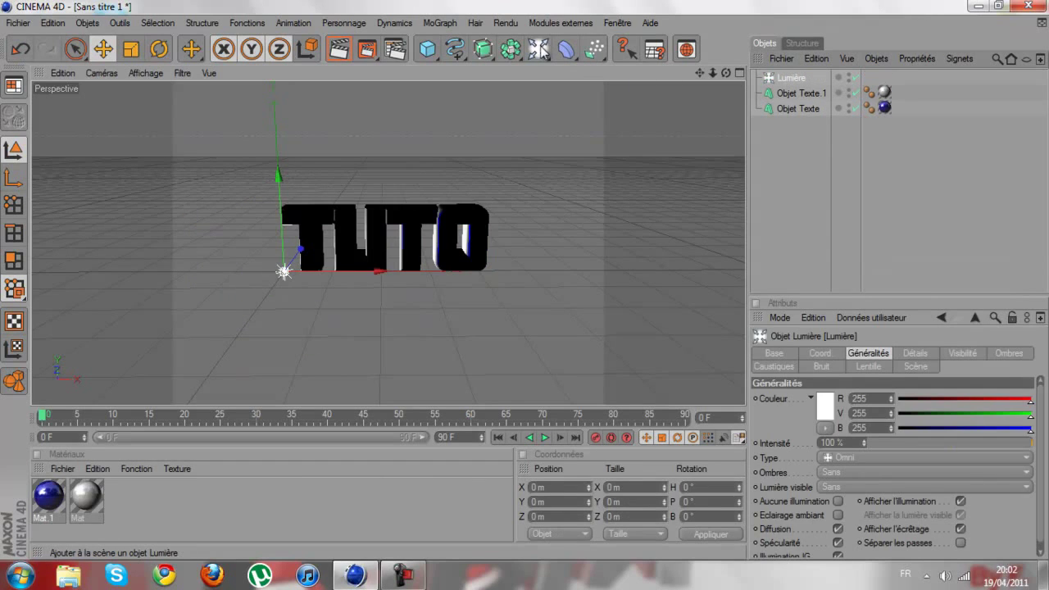
click(538, 49)
drag(354, 273, 526, 280)
- Add a third omni light and place it in front of the text at about X 228 m, Z -299 m
click(539, 52)
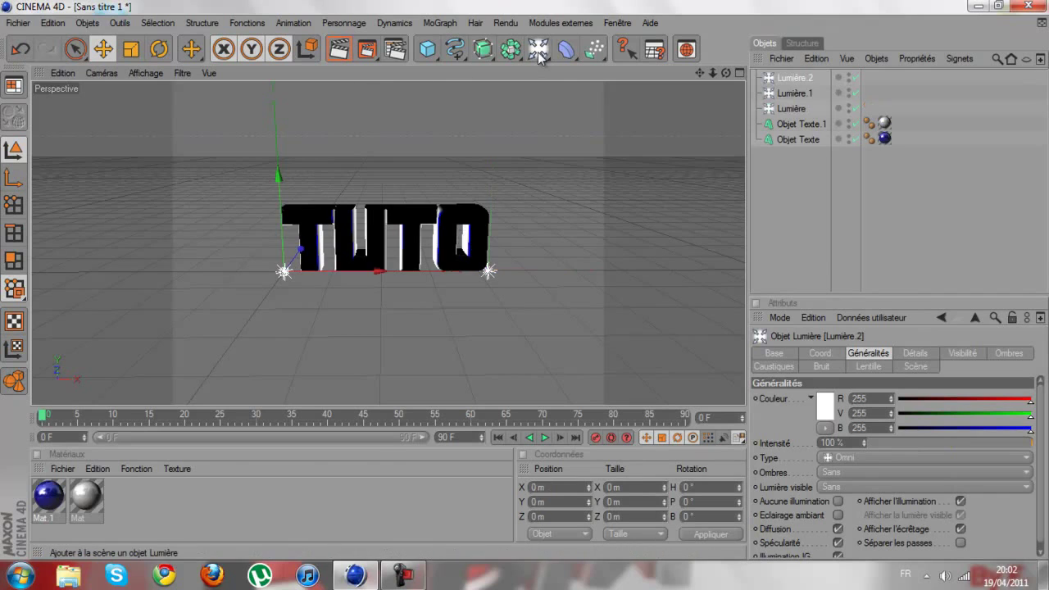
drag(376, 271, 525, 280)
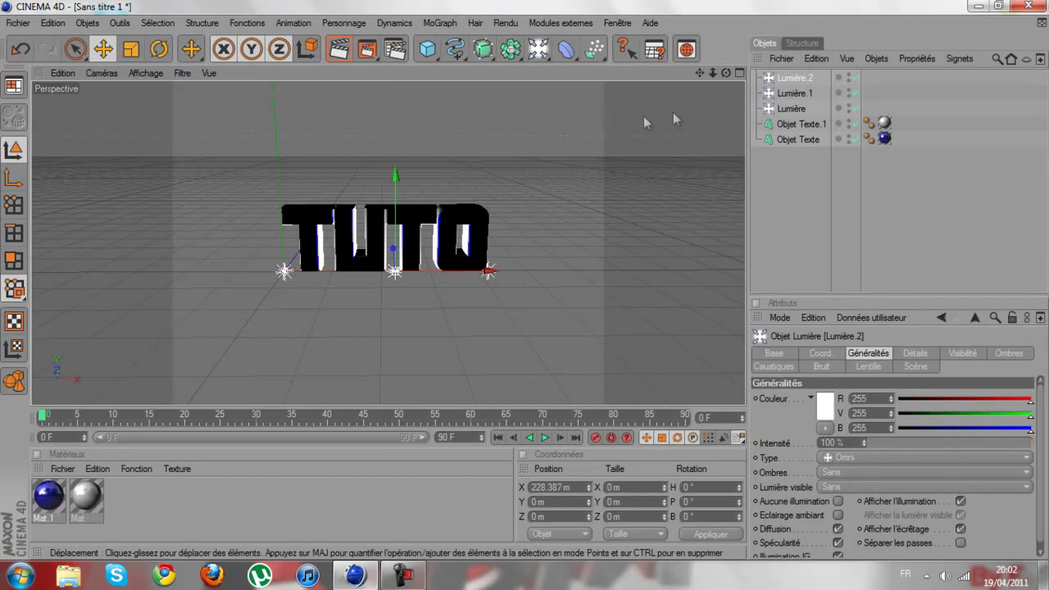
drag(726, 72, 697, 98)
drag(373, 241, 458, 319)
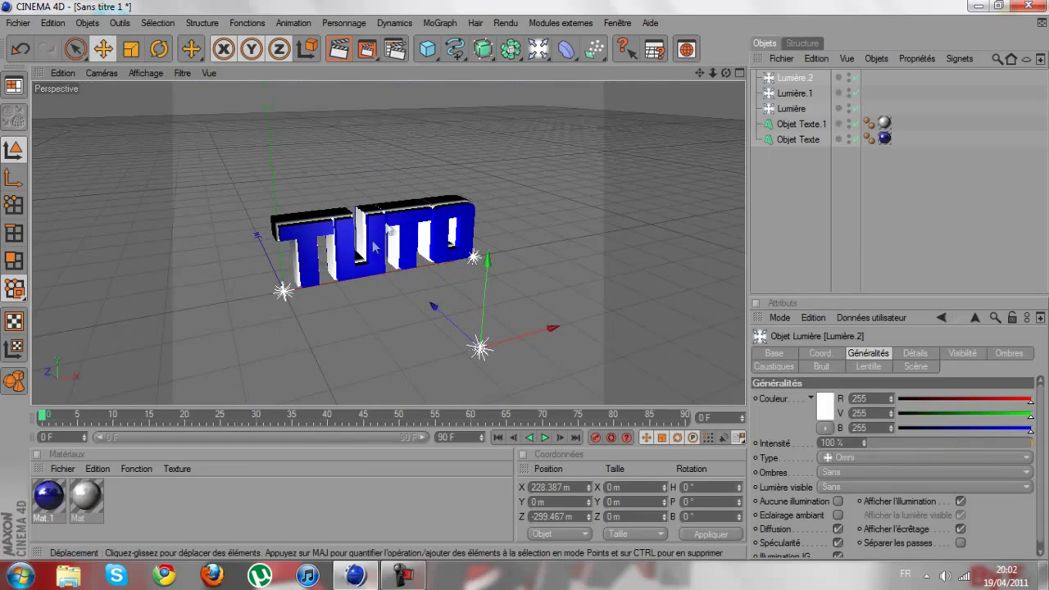
- Reposition the third omni light in front of the text to about Y 75 m, Z -325 m
drag(726, 74, 530, 284)
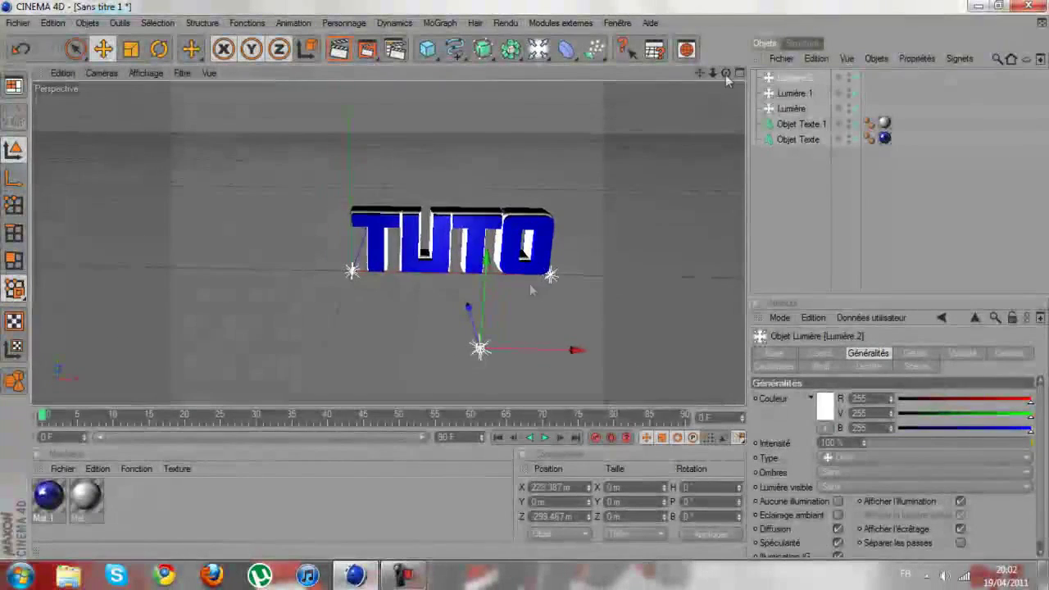
drag(703, 75, 525, 280)
drag(725, 73, 525, 279)
drag(701, 74, 557, 218)
drag(528, 286, 525, 279)
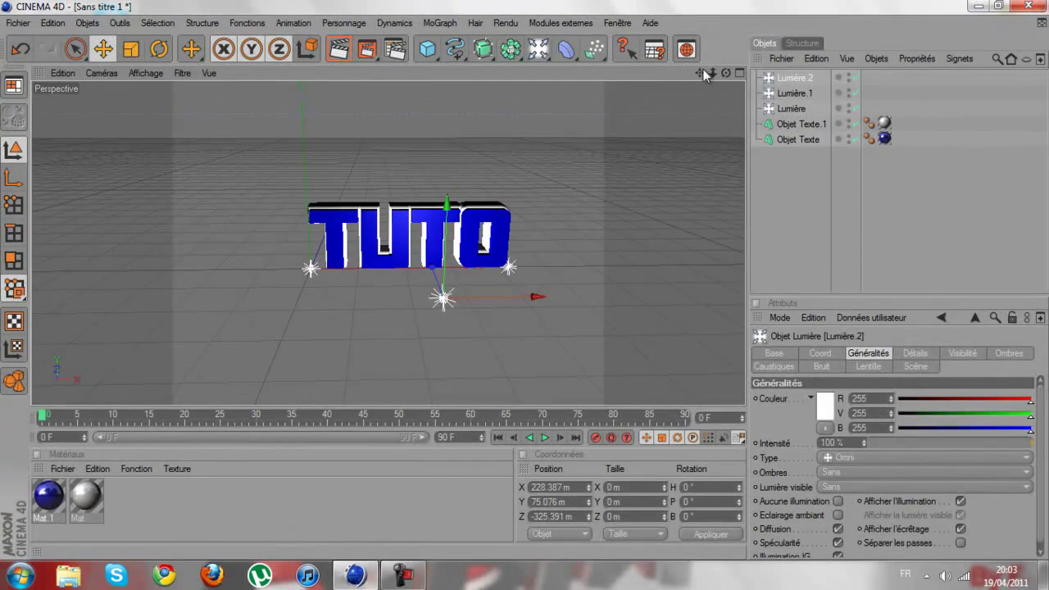
drag(699, 73, 695, 71)
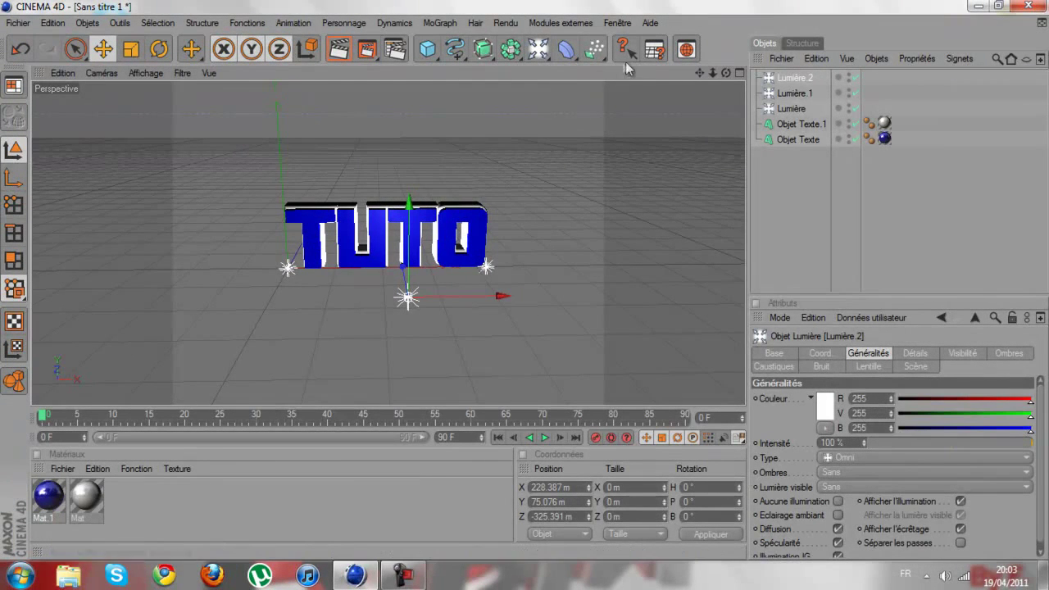
- Add a particle emitter to the scene and raise it along Y to about 170 m
click(595, 49)
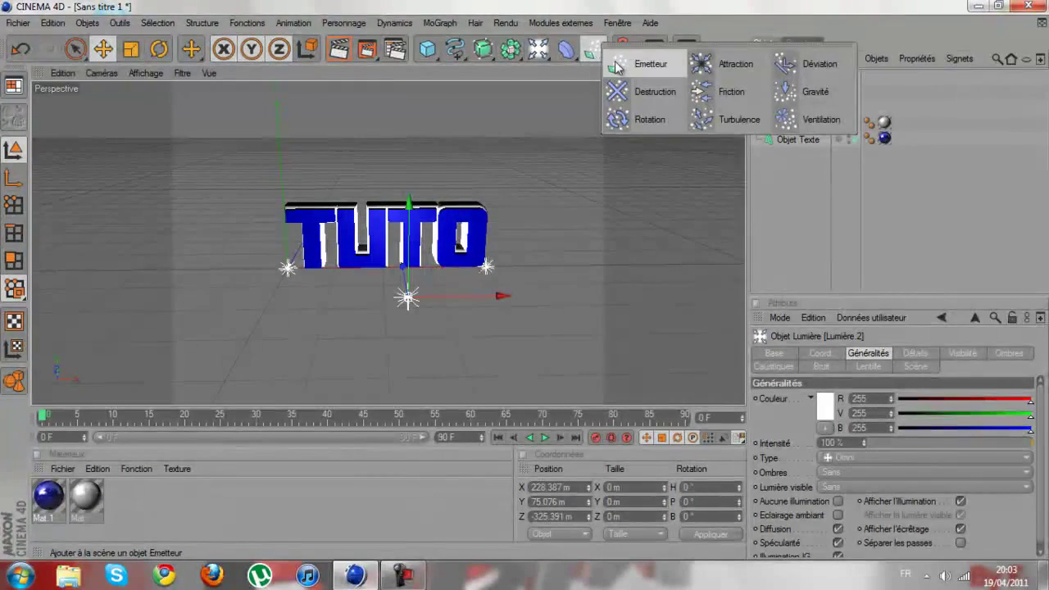
click(621, 67)
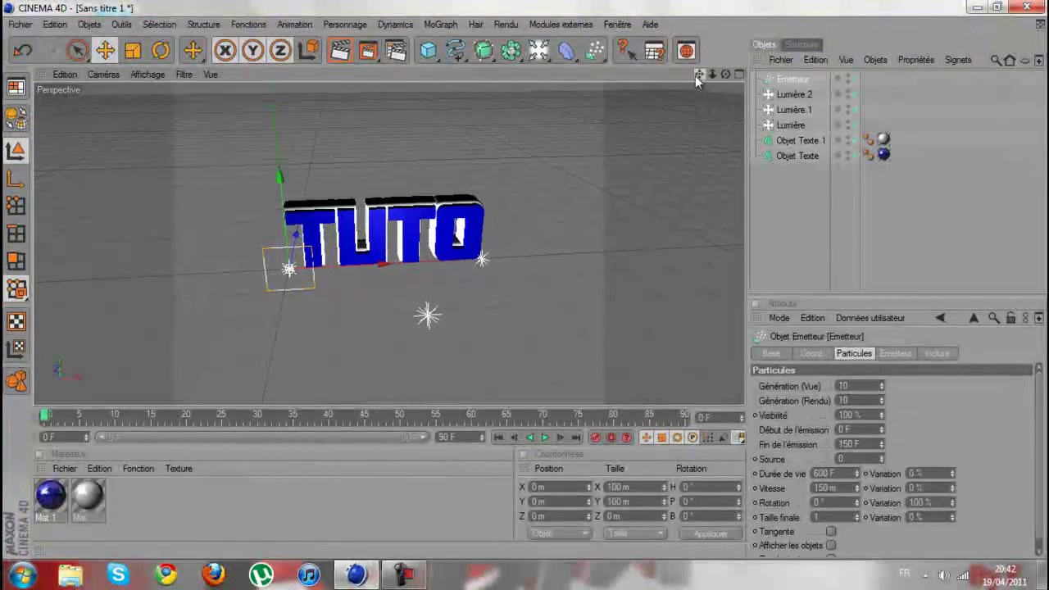
mouse_move(697, 75)
mouse_down()
mouse_move(525, 286)
mouse_move(697, 75)
mouse_up()
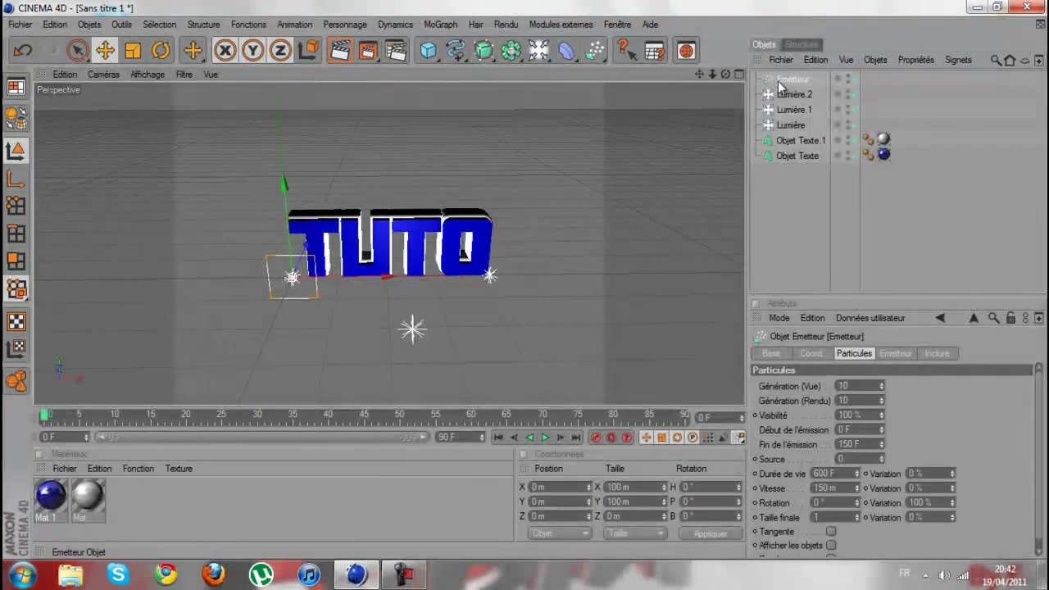
drag(286, 250, 281, 154)
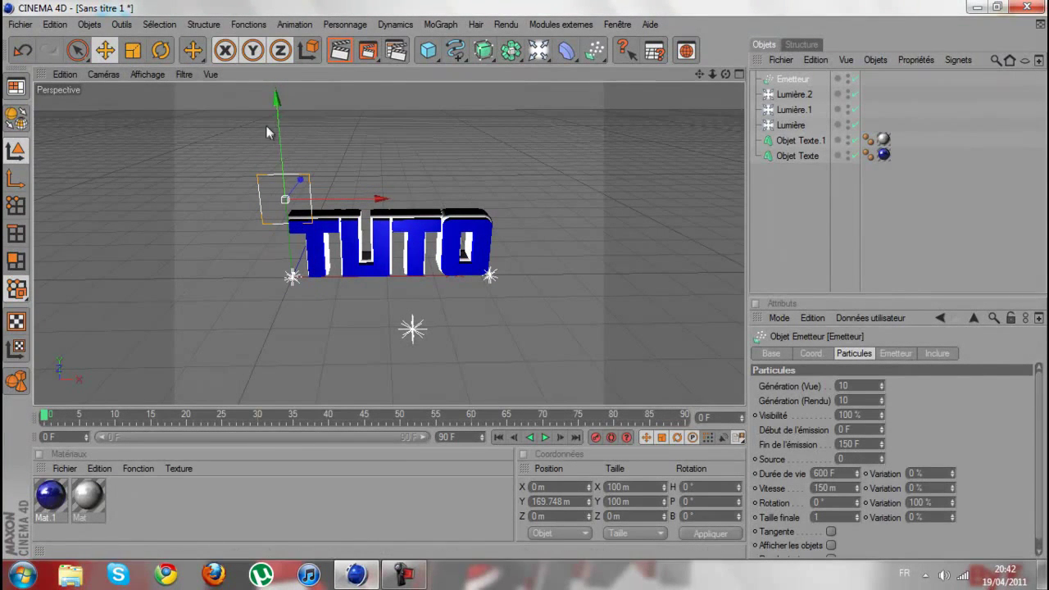
- Rotate the emitter to a -90° heading, place it at about X -20 m, Y 167 m, and preview its particle emission
click(161, 50)
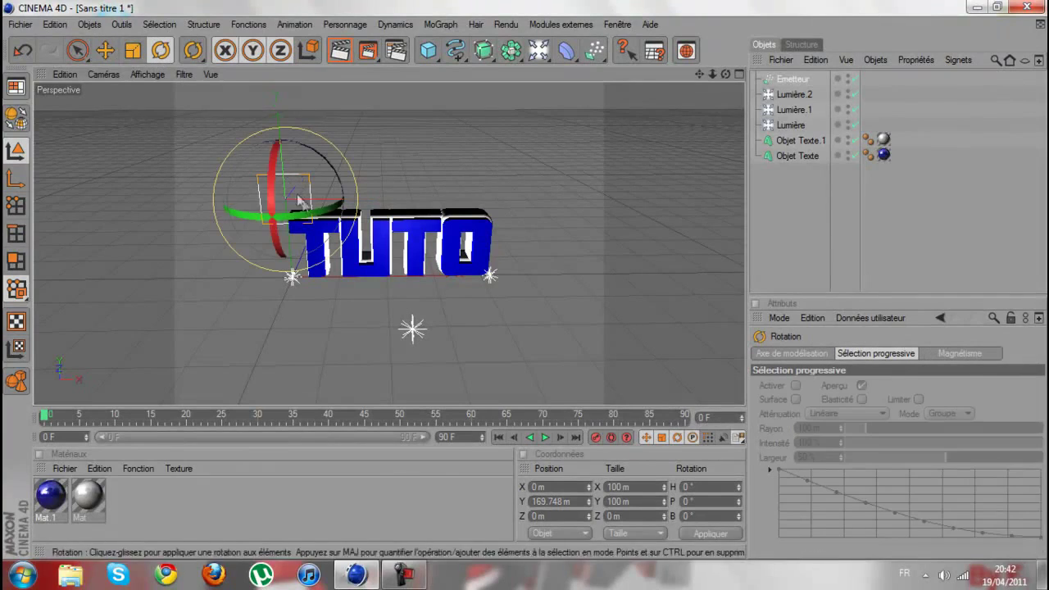
drag(329, 219, 225, 218)
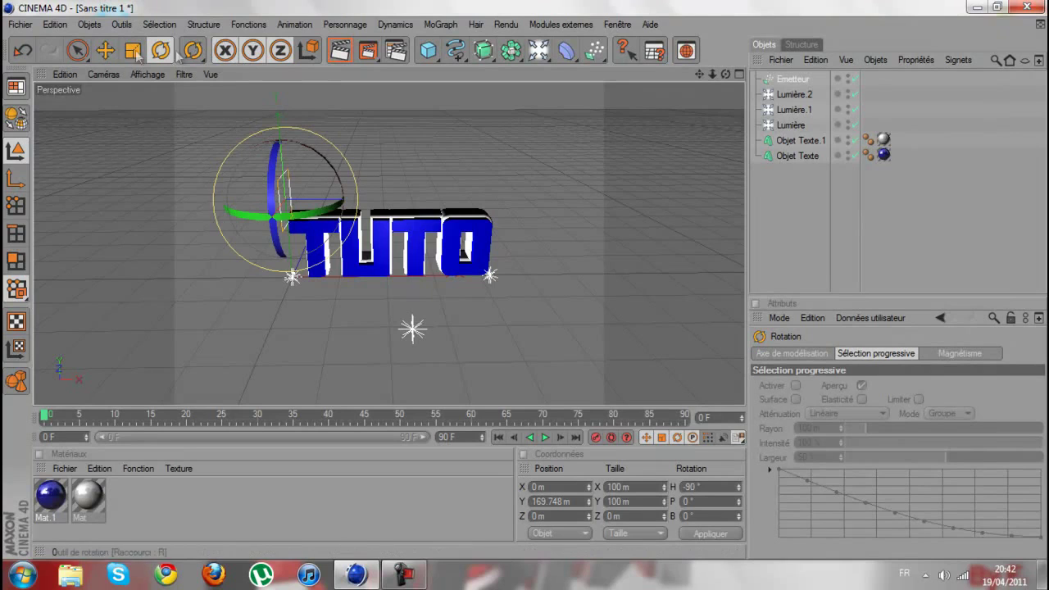
click(105, 50)
mouse_move(280, 142)
mouse_down()
mouse_move(280, 161)
mouse_move(279, 145)
mouse_up()
drag(374, 199, 364, 200)
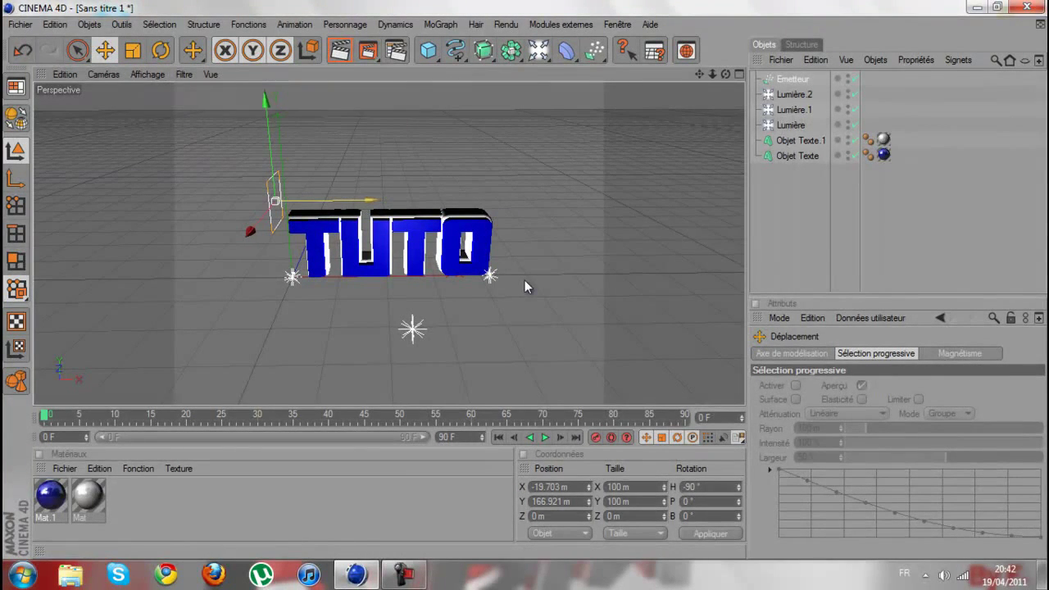
click(547, 438)
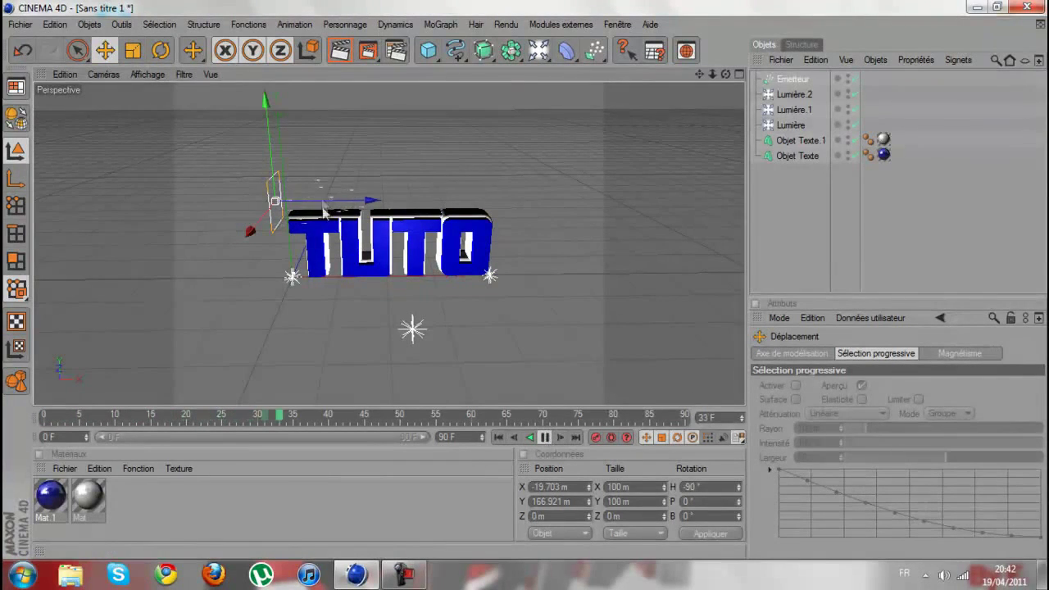
click(547, 437)
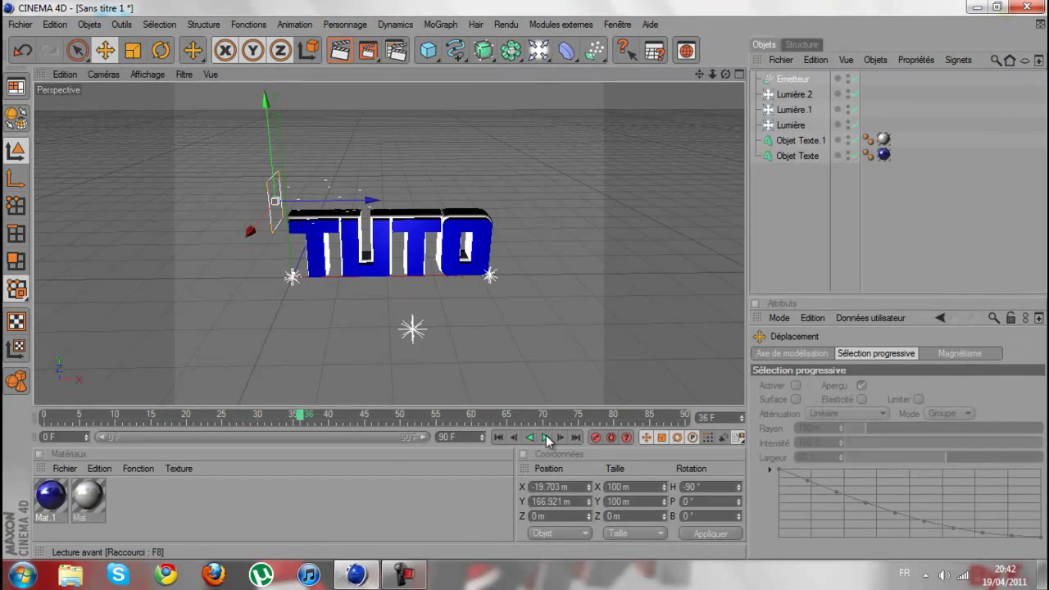
- Add a sphere with a 15 m radius, nest it under the emitter, and play the animation from the start
drag(428, 50, 558, 65)
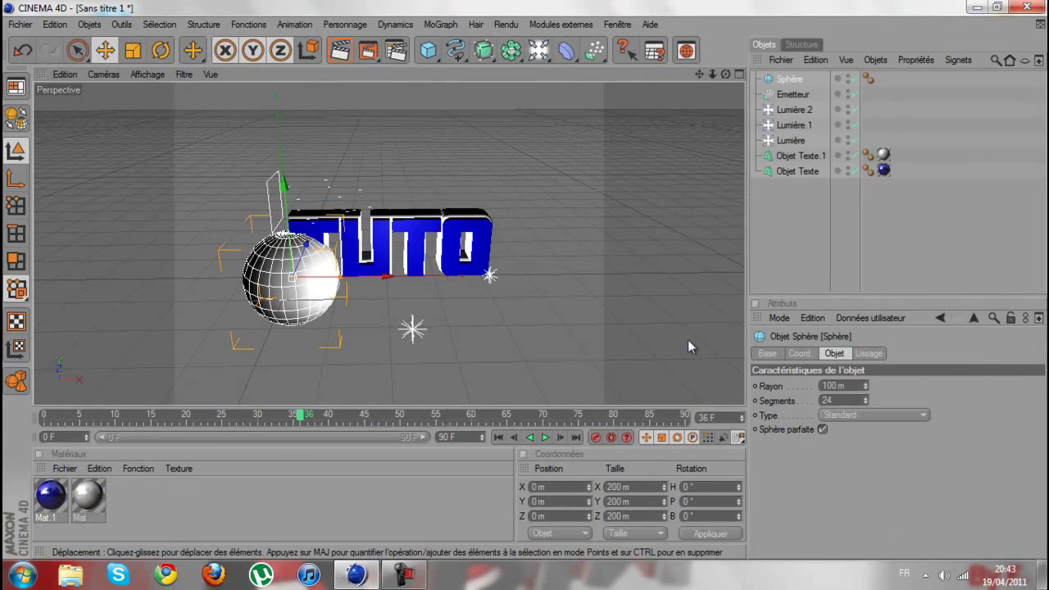
click(845, 385)
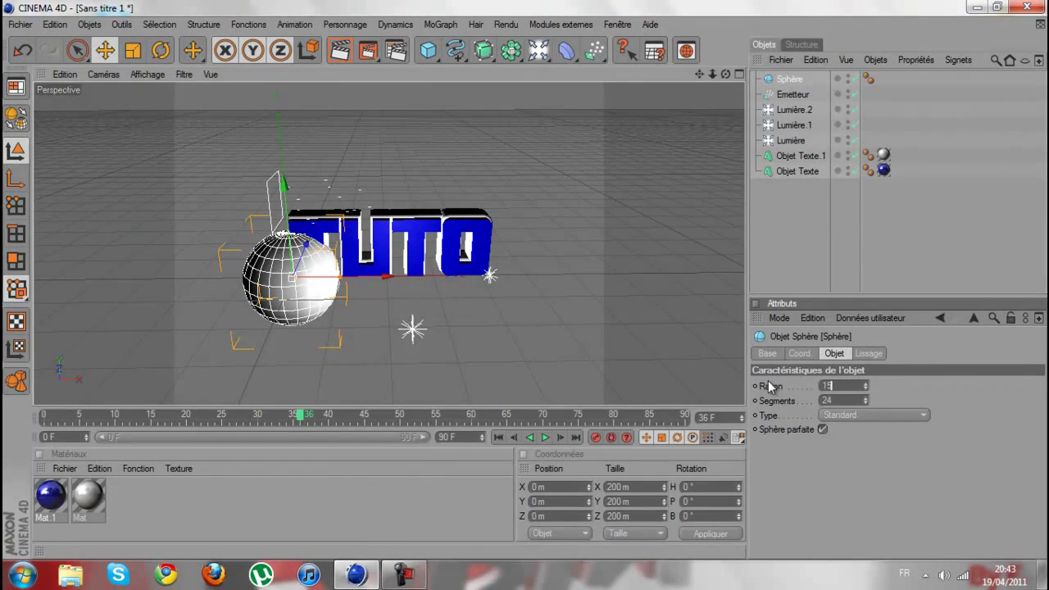
key(Tab)
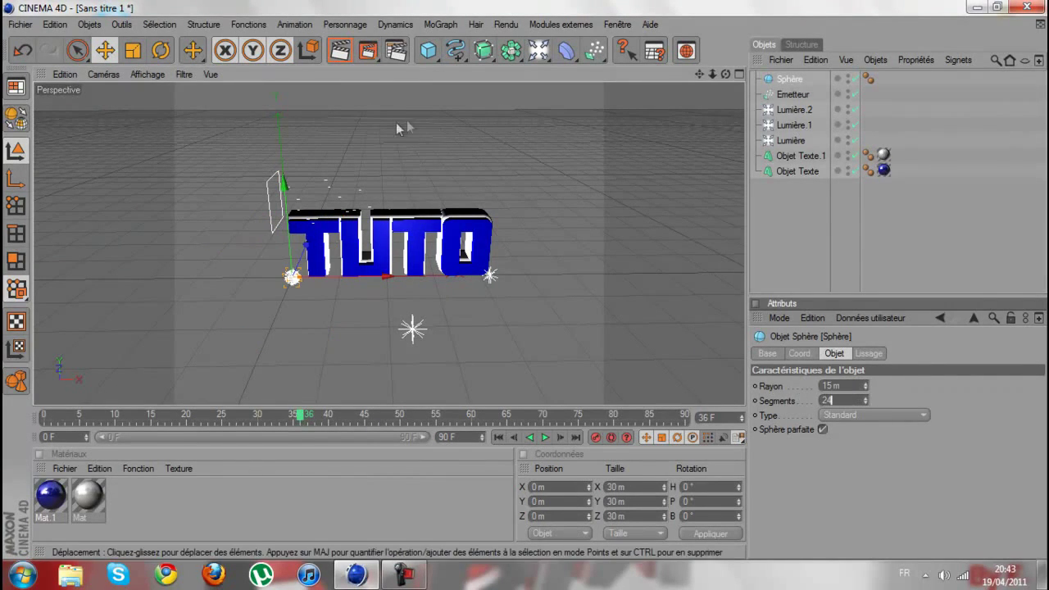
drag(795, 78, 794, 97)
click(498, 437)
click(546, 437)
click(545, 437)
- Turn on object display for the emitter's particles and replay the animation from the start up to about frame 50
click(787, 77)
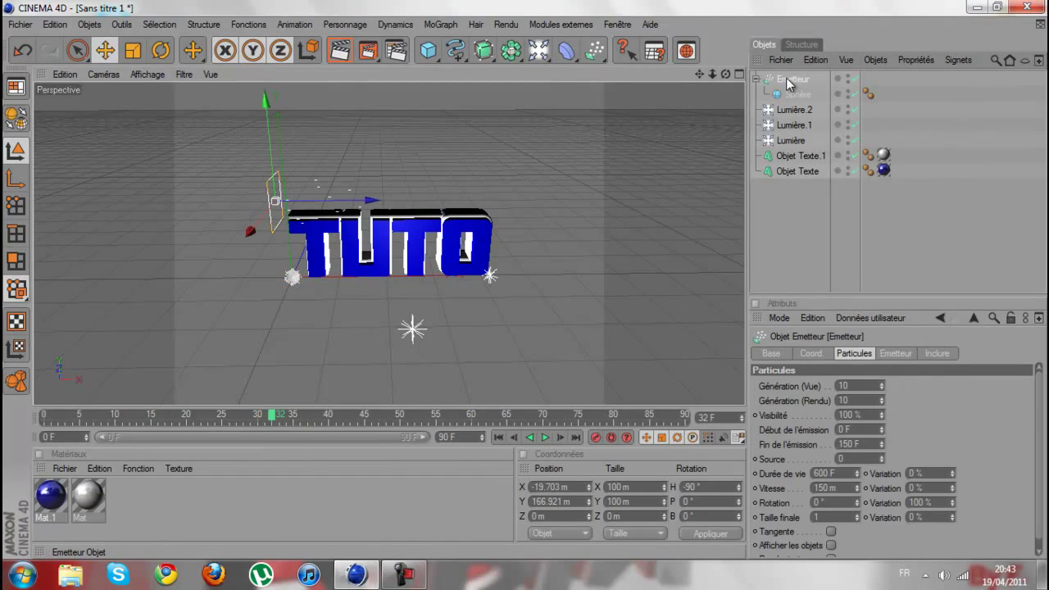
click(832, 546)
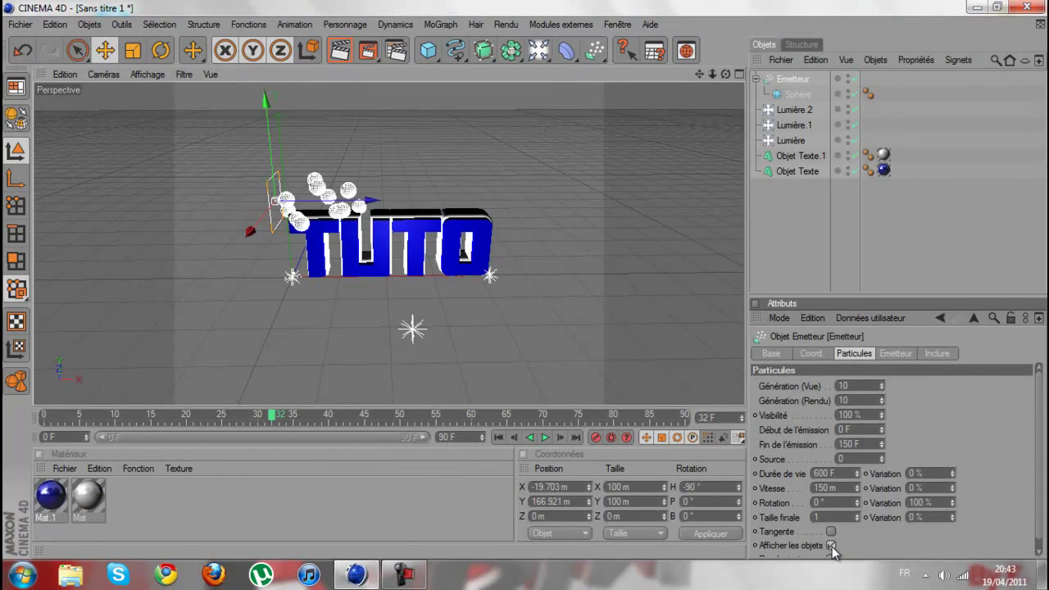
click(497, 438)
click(546, 437)
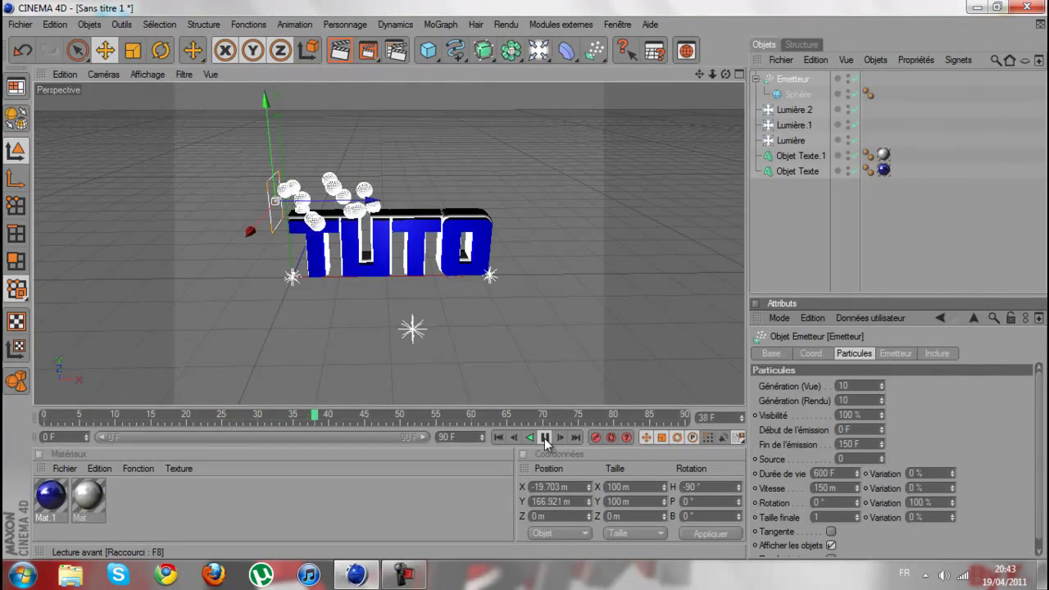
click(546, 438)
- Create a third material and set its colour to light blue with RGB 74, 74, 222
double_click(189, 496)
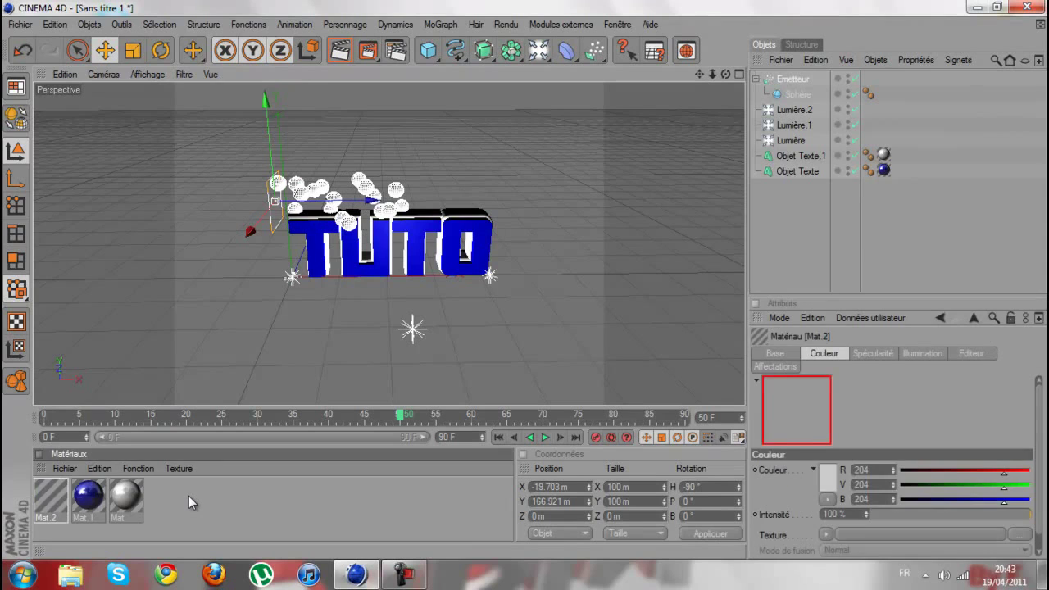
double_click(51, 494)
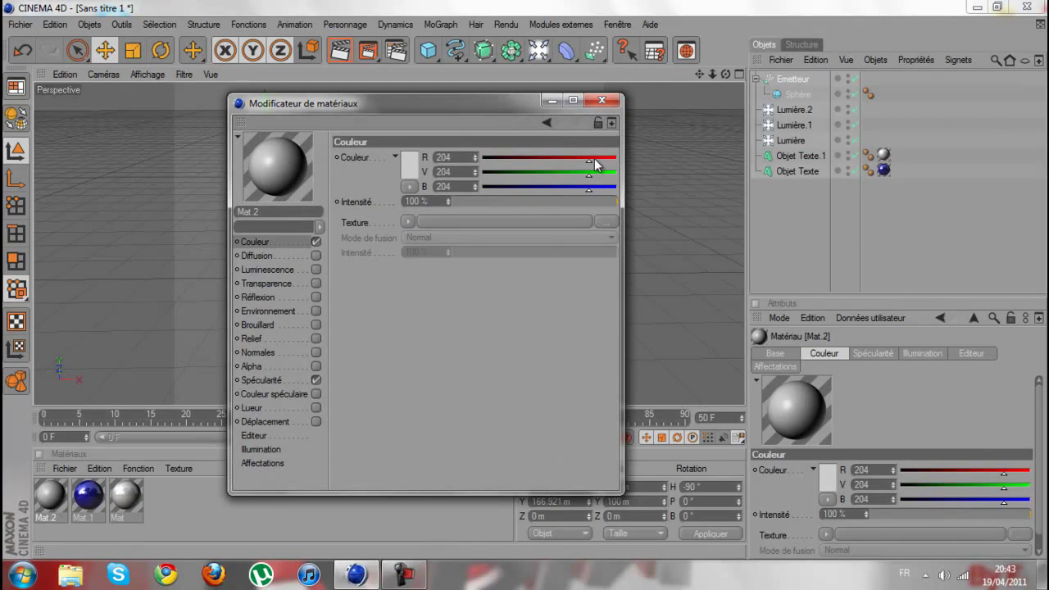
drag(591, 161, 469, 178)
drag(547, 187, 581, 192)
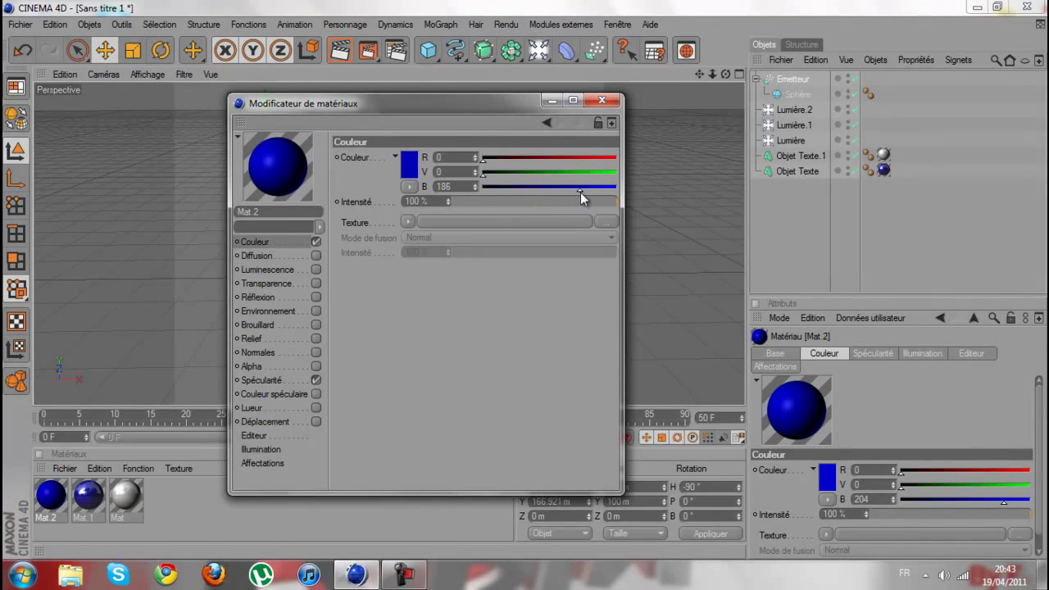
click(417, 165)
drag(421, 146, 390, 127)
click(385, 222)
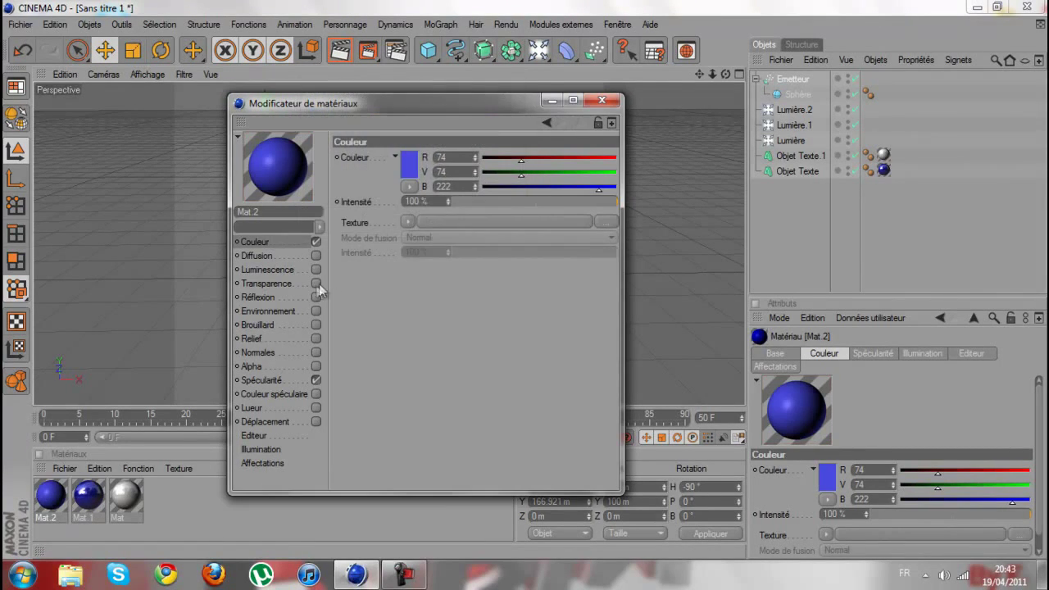
- Enable reflection on the light blue material at 37% intensity and apply the material to the emitter's sphere
click(306, 299)
click(316, 298)
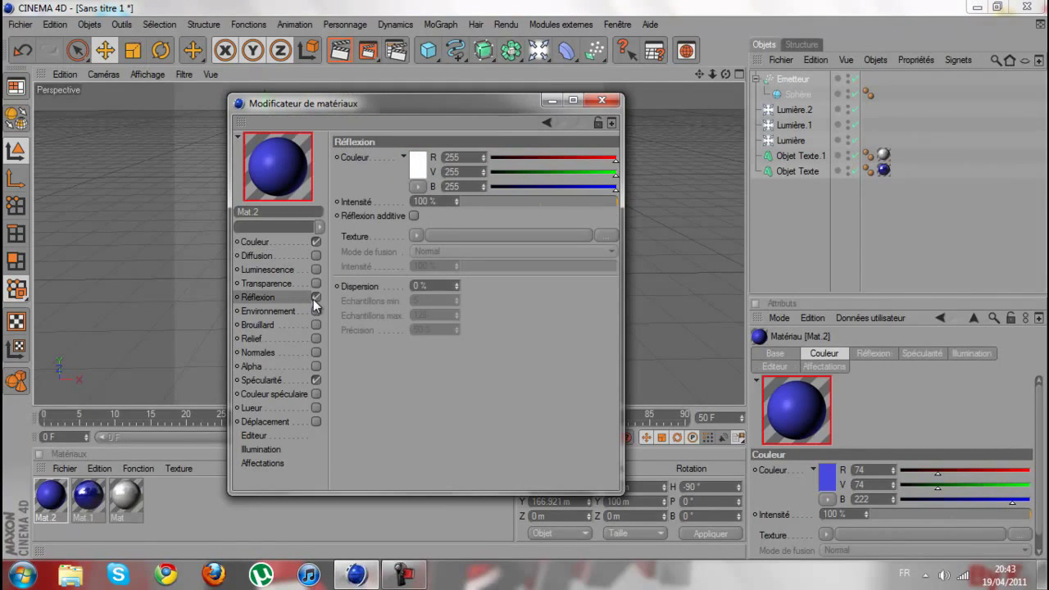
click(514, 201)
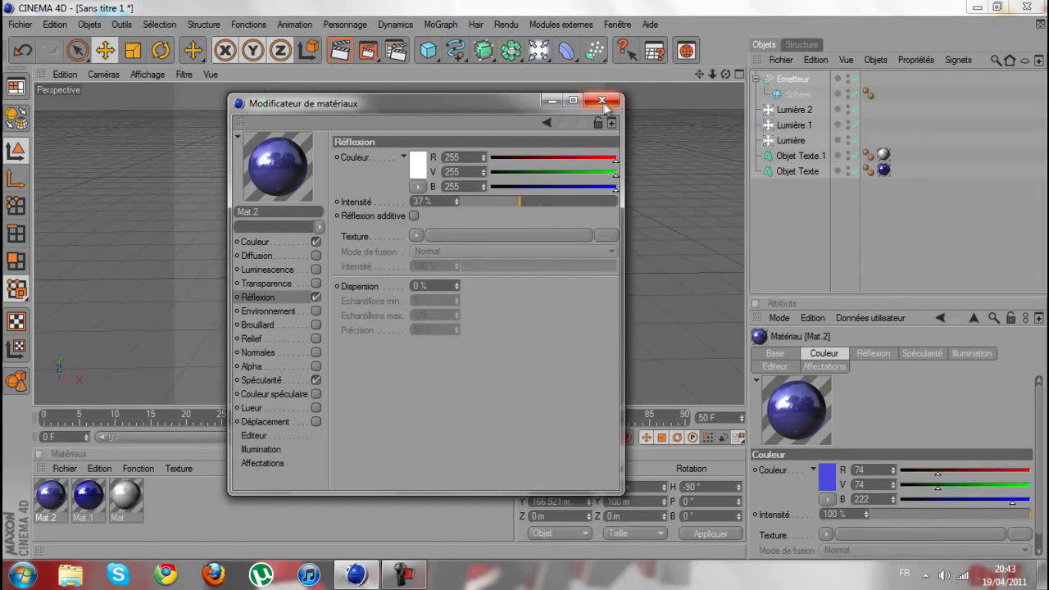
click(602, 100)
drag(55, 494, 801, 91)
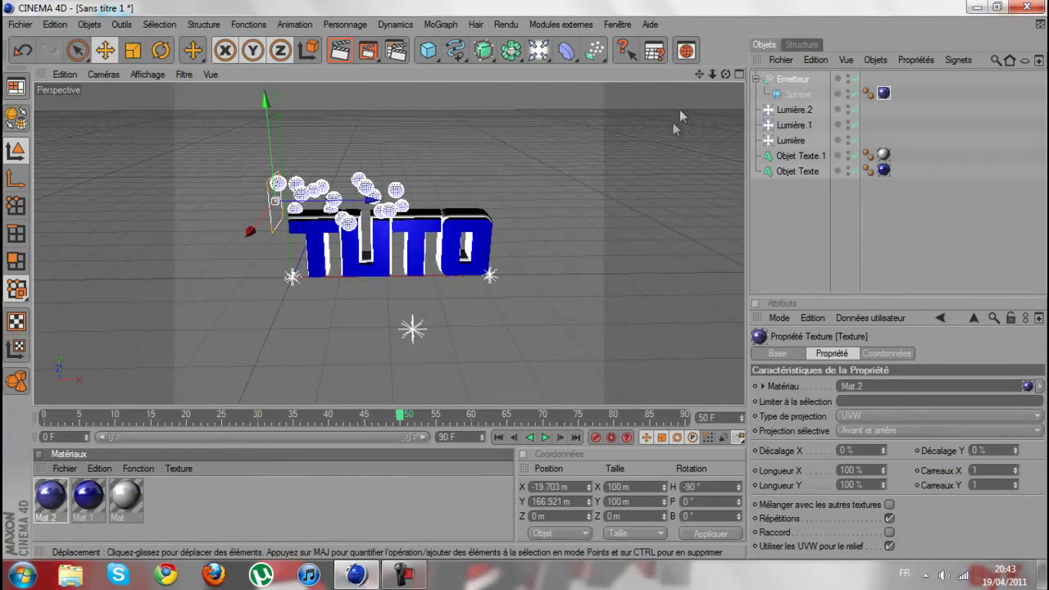
- Render the active view to check the spheres' material and lighting, and deselect everything
click(346, 57)
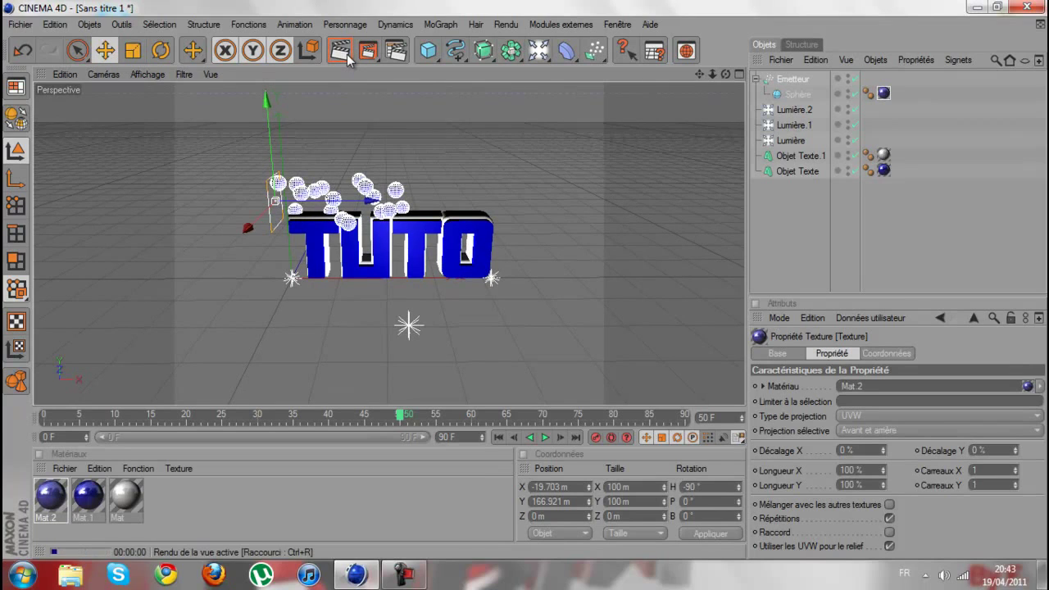
click(373, 147)
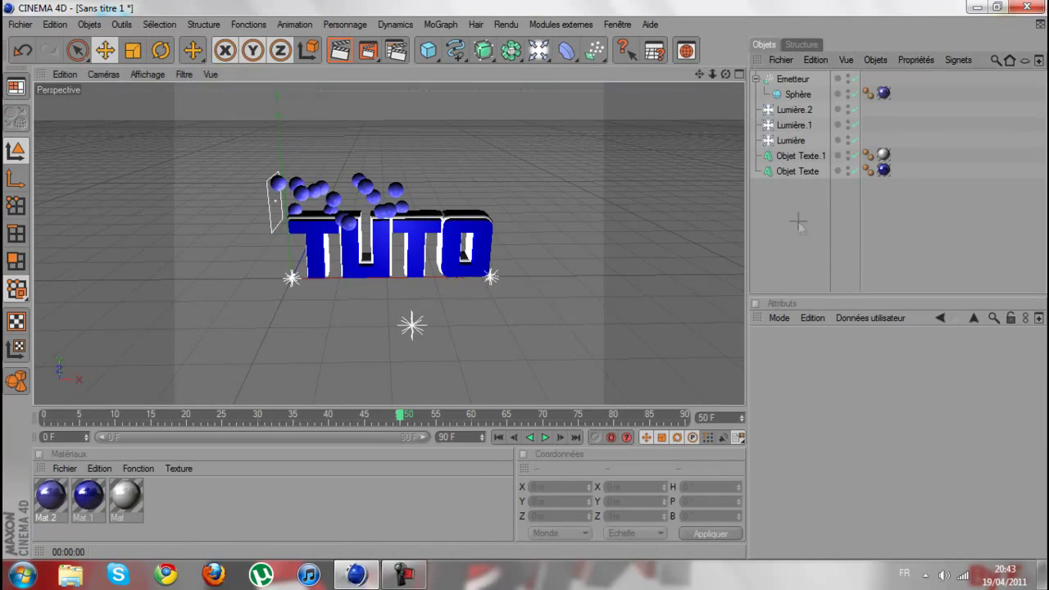
drag(726, 76, 526, 280)
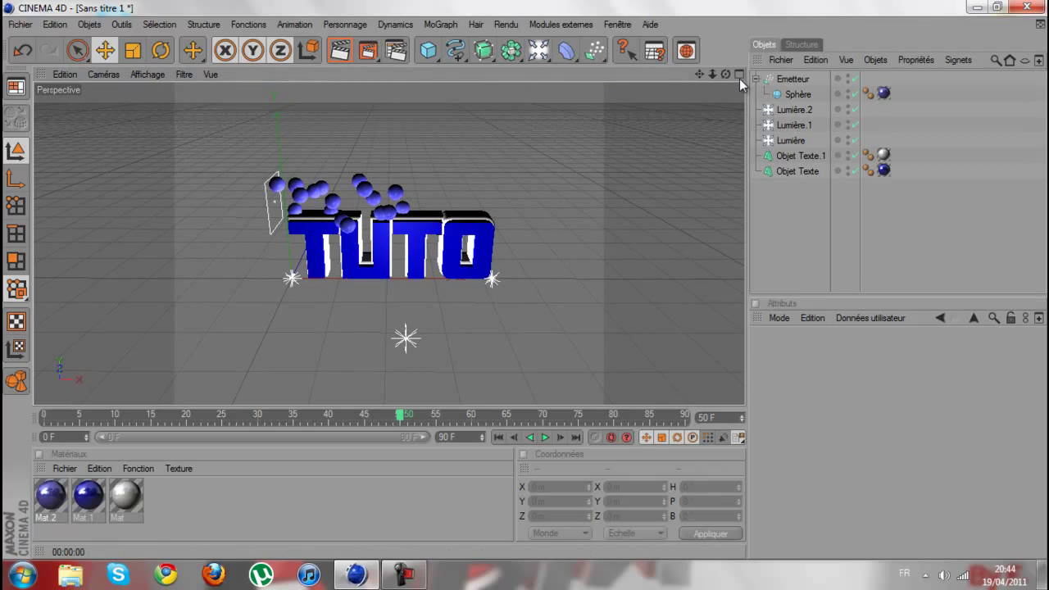
- Set the render output to the HDV/HDTV 720 29.97 preset and its frame range to all frames
click(395, 50)
drag(400, 19, 495, 98)
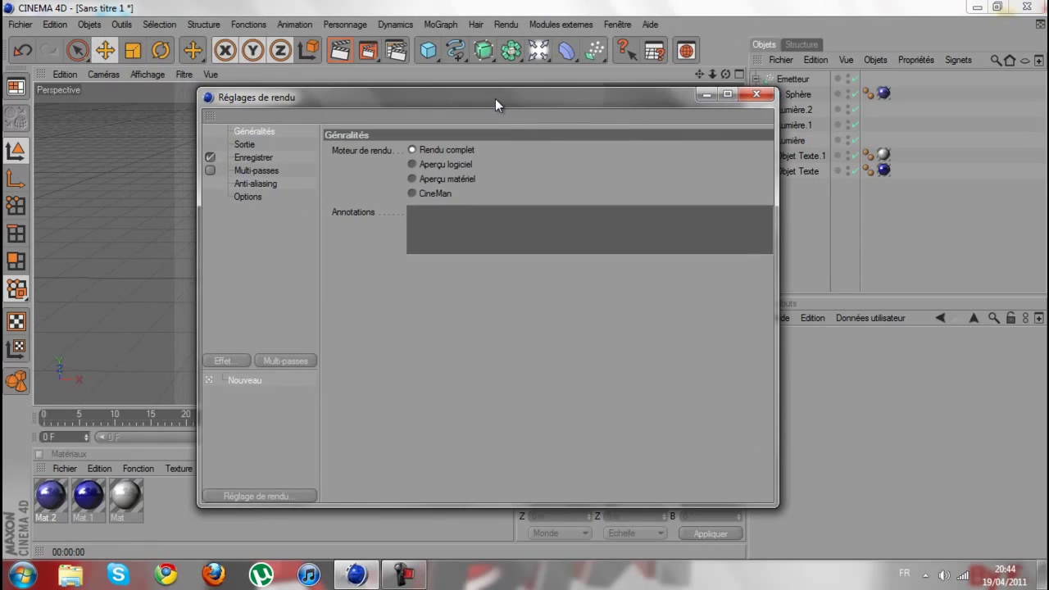
click(244, 145)
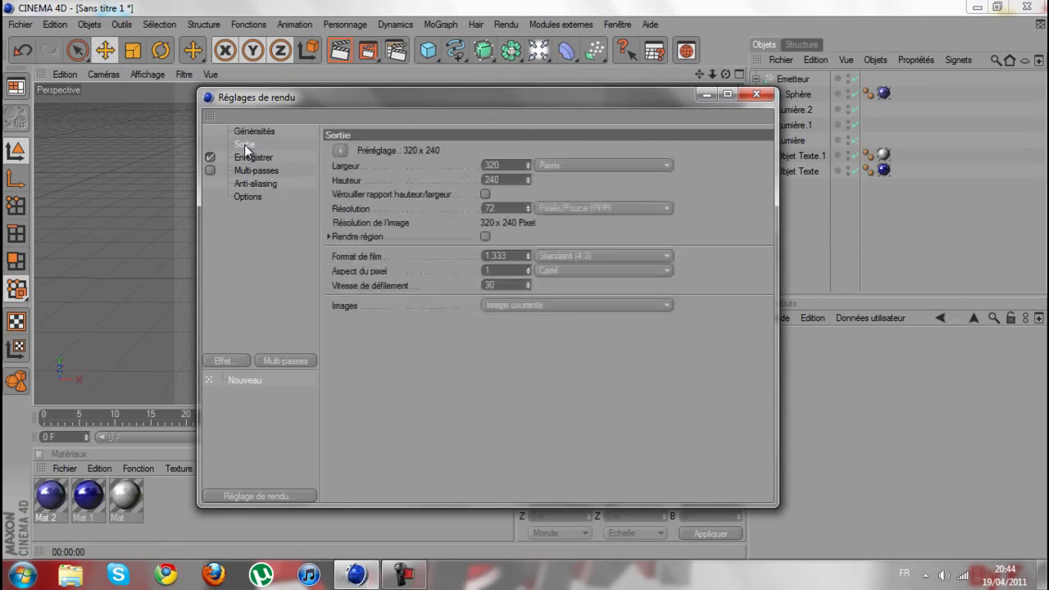
click(342, 151)
mouse_move(344, 194)
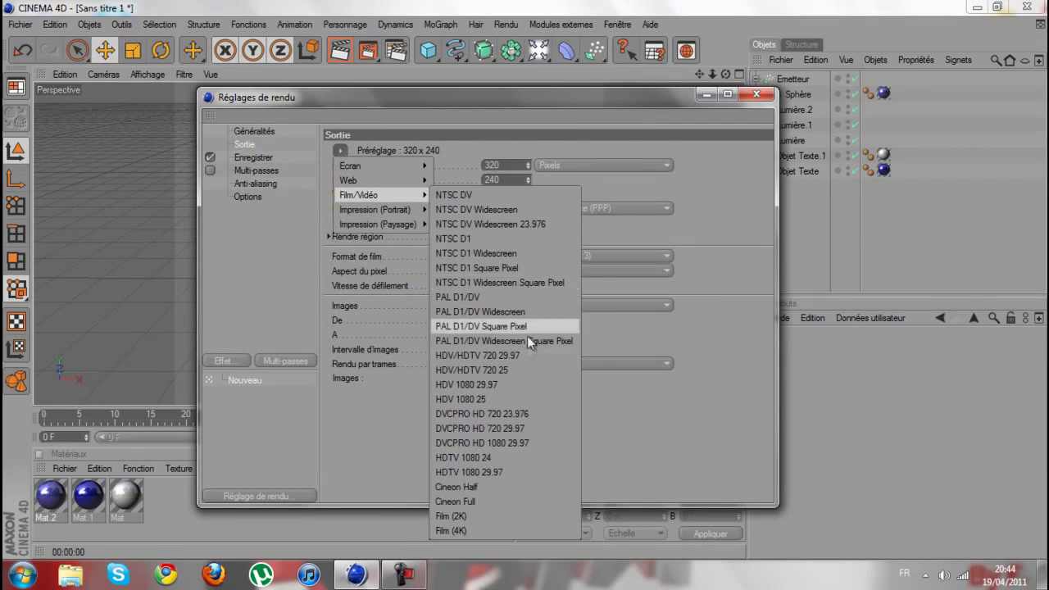
click(510, 356)
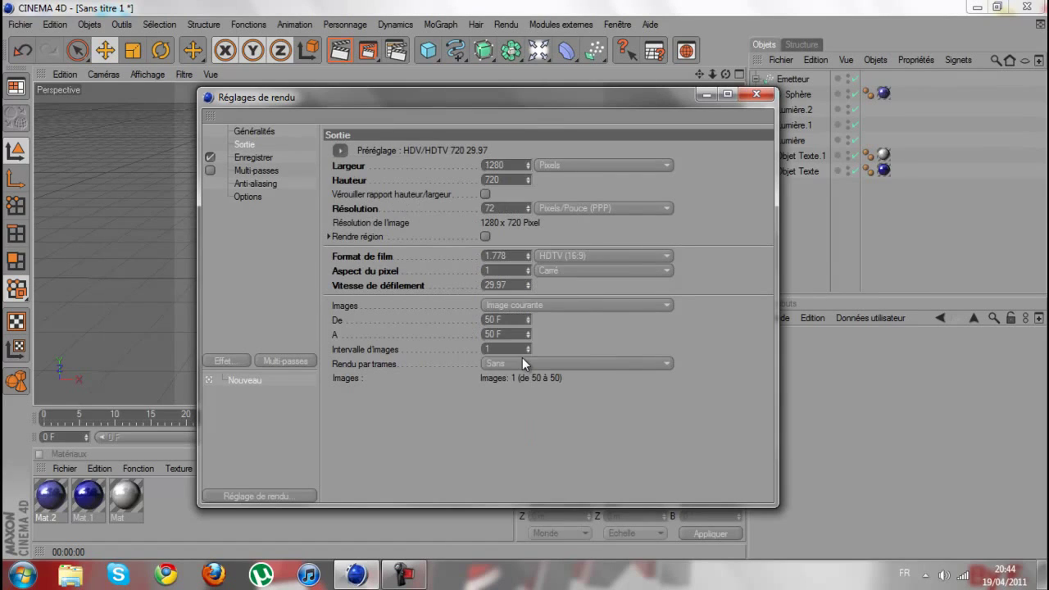
click(535, 305)
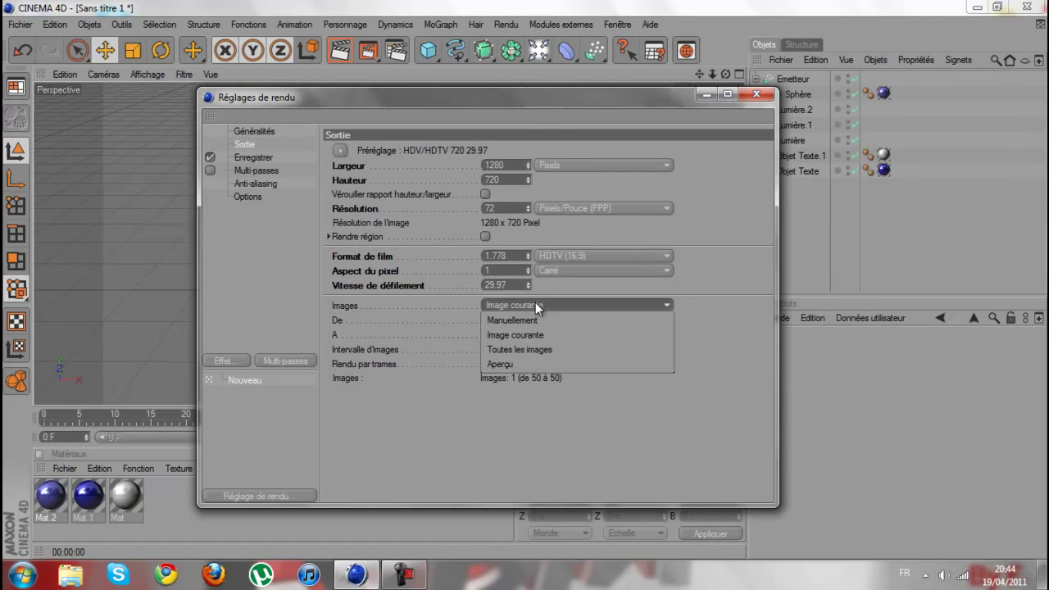
click(536, 348)
- Display the saving options in the render settings and reposition the window to uncover the scene
click(274, 170)
click(261, 157)
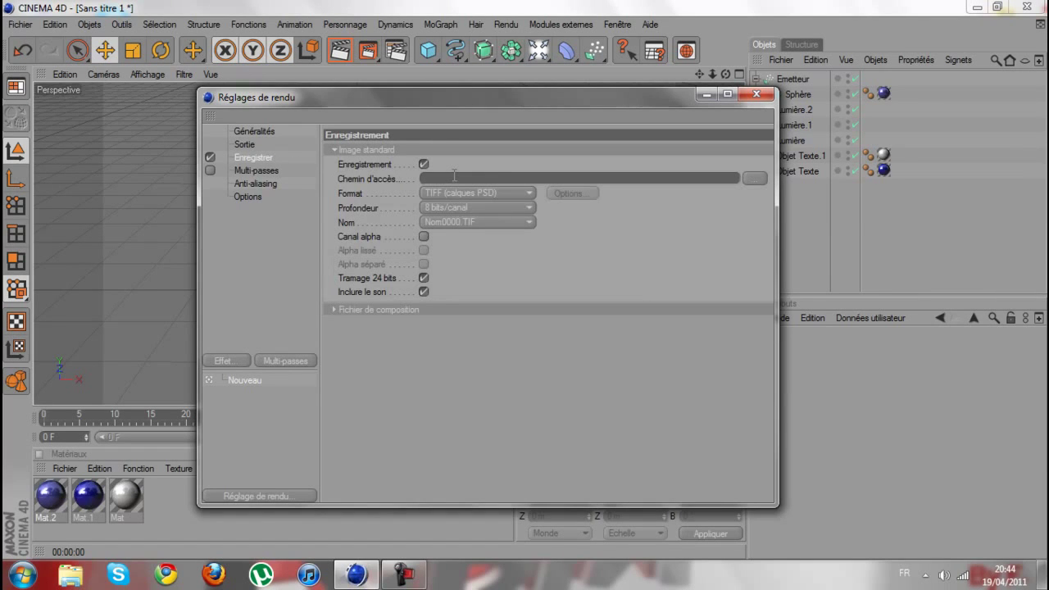
click(759, 177)
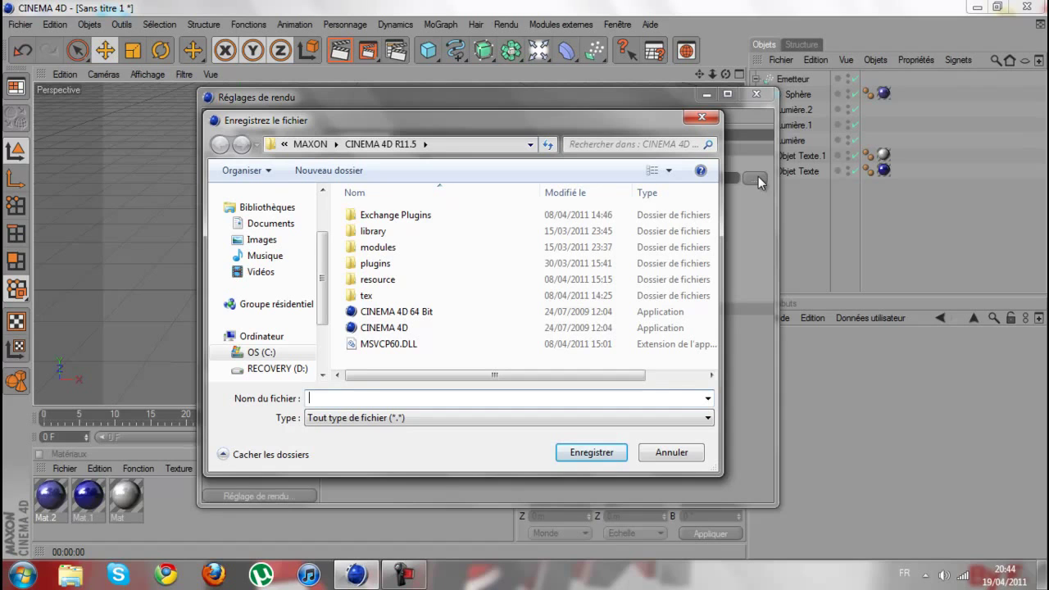
click(648, 456)
drag(618, 111, 557, 29)
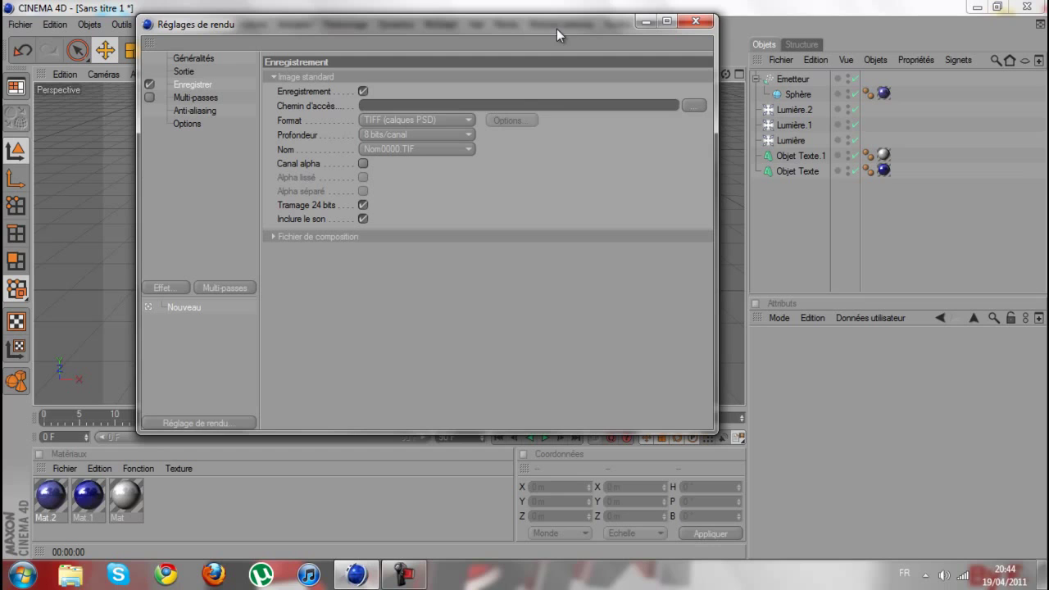
drag(622, 22, 684, 235)
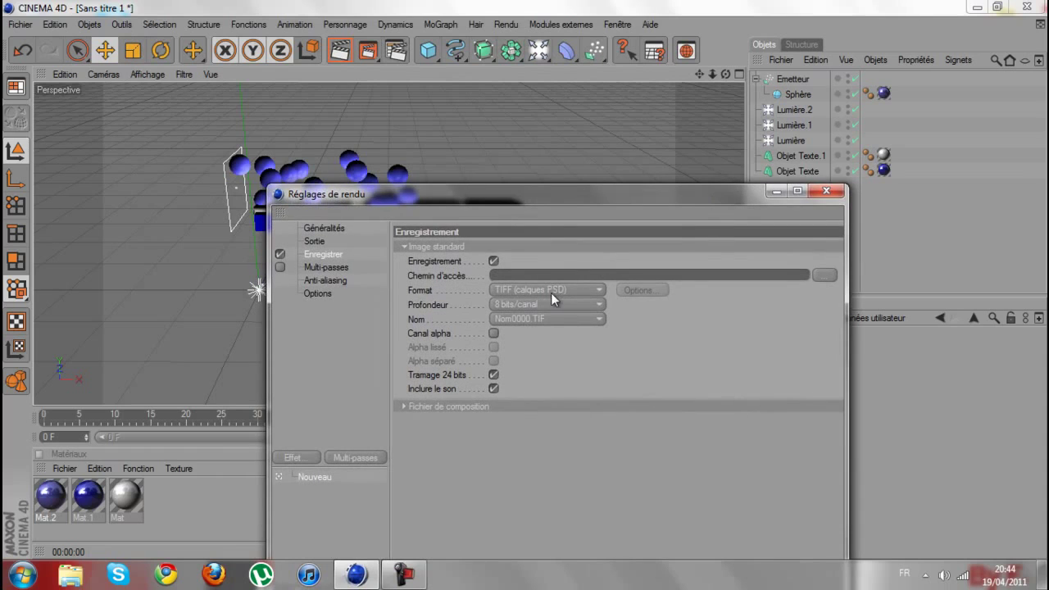
drag(594, 185, 627, 156)
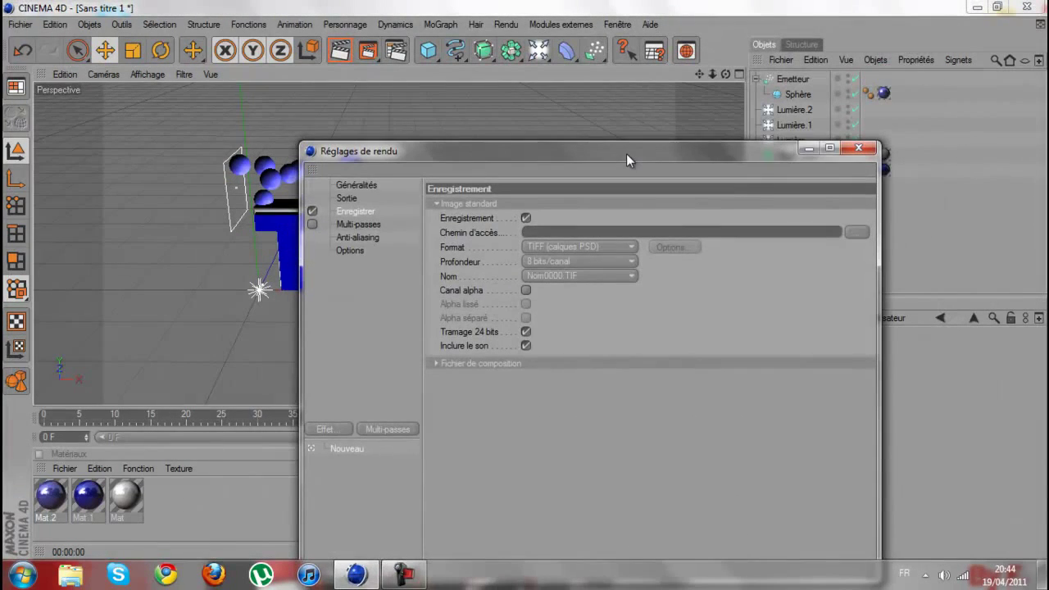
- Set the render settings aside, scrub the animation back to frame 30 to review the emitted spheres, and bring the settings back
click(808, 149)
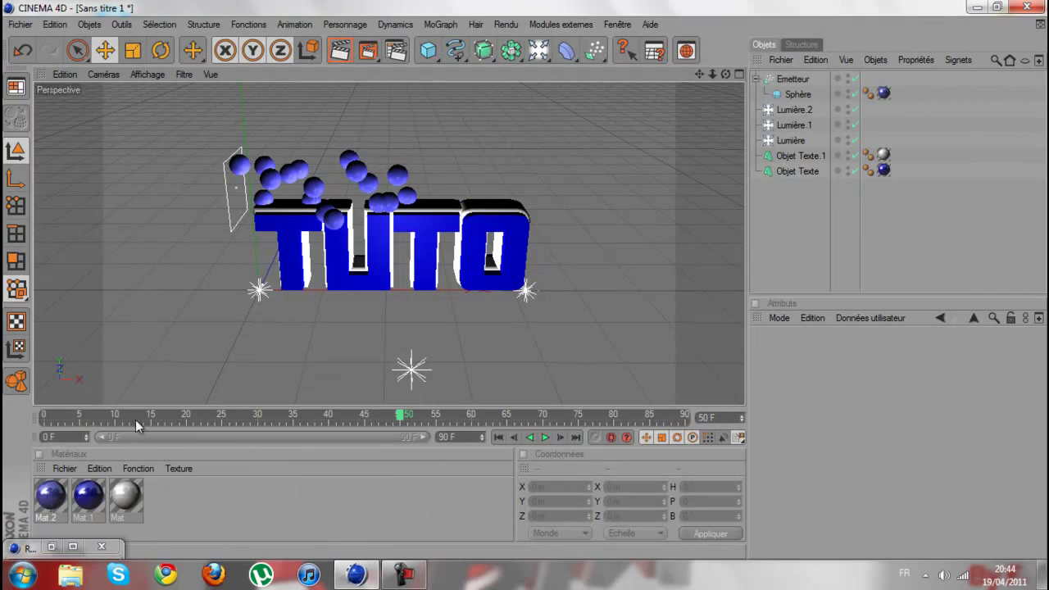
drag(602, 419, 255, 419)
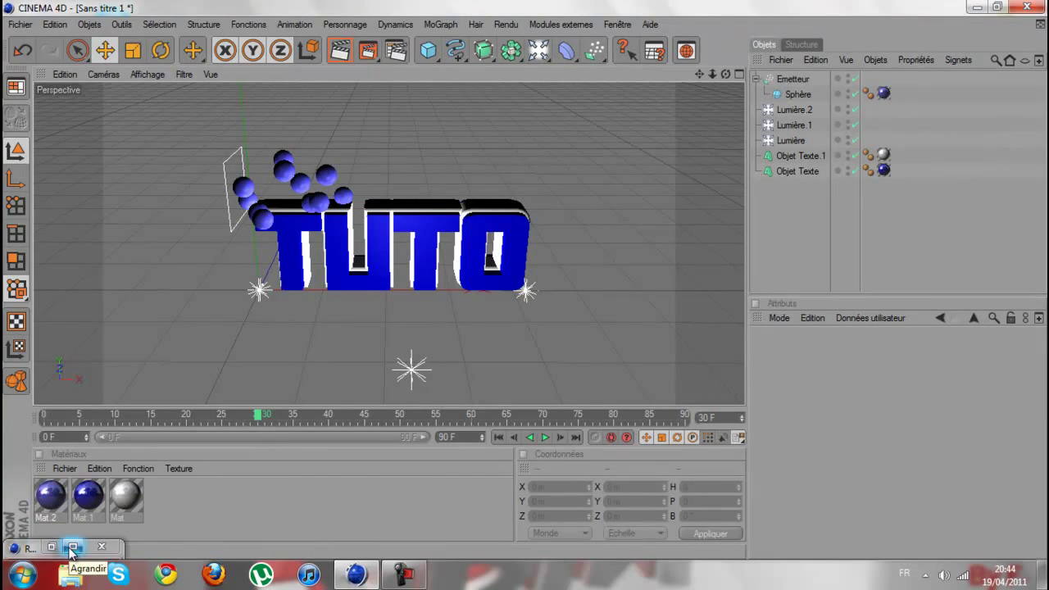
click(72, 547)
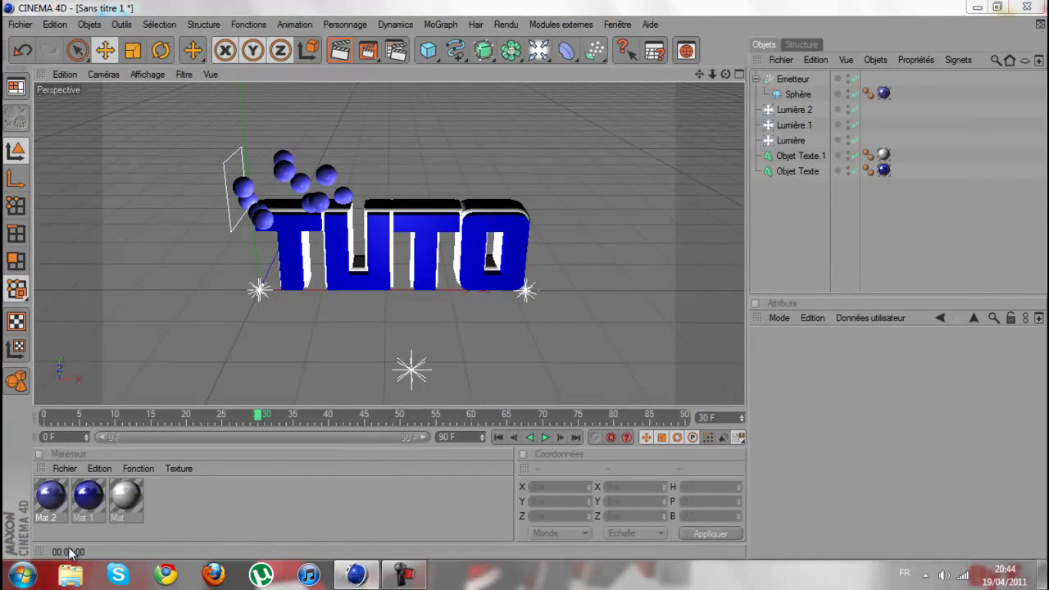
drag(419, 5, 448, 58)
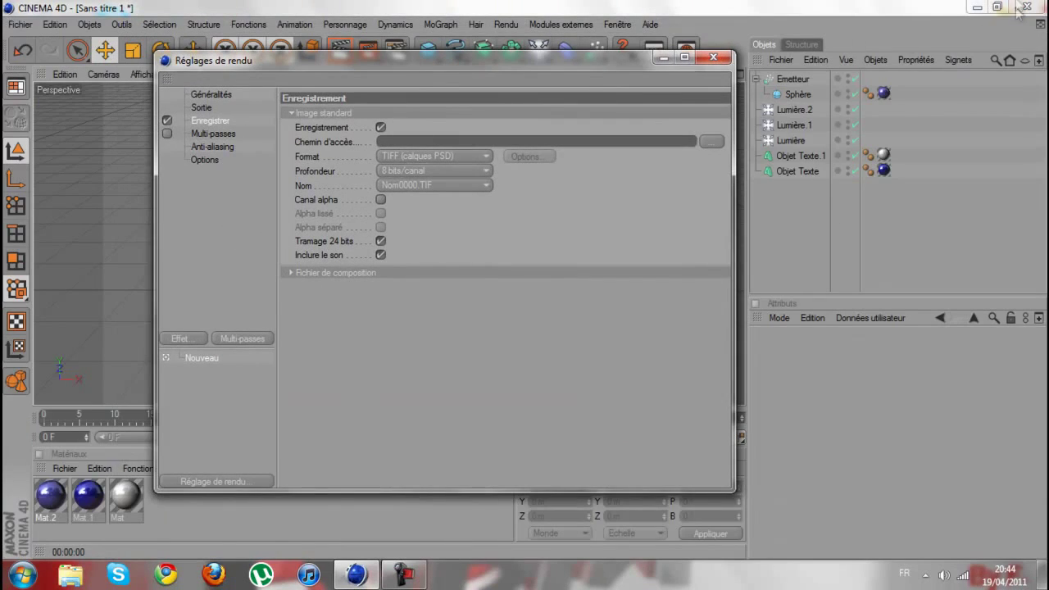
- From the render output path browser, create a folder named "tuto" on the desktop
click(701, 142)
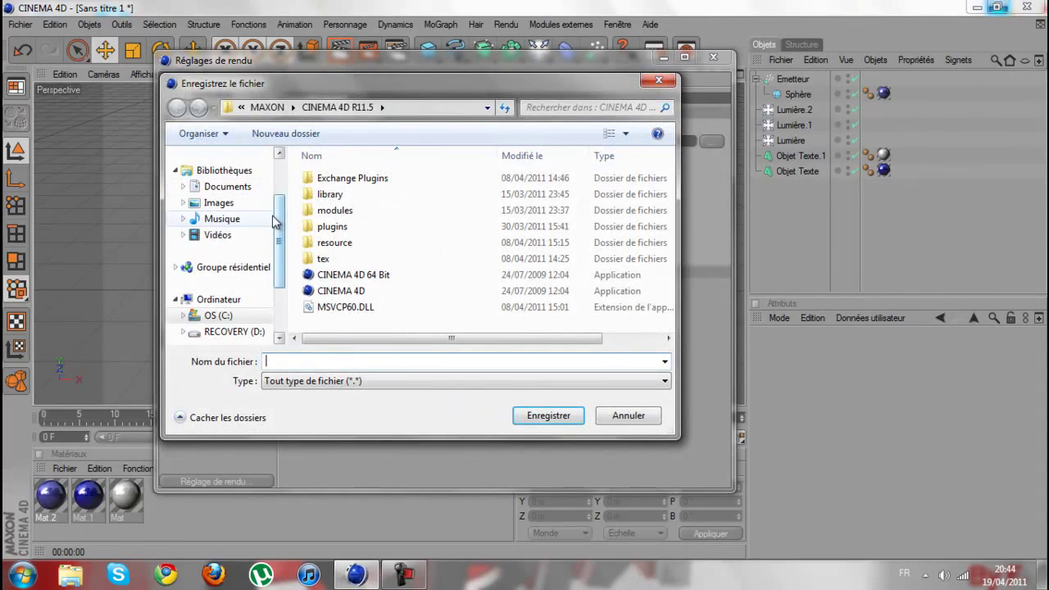
scroll(279, 210, up, 2)
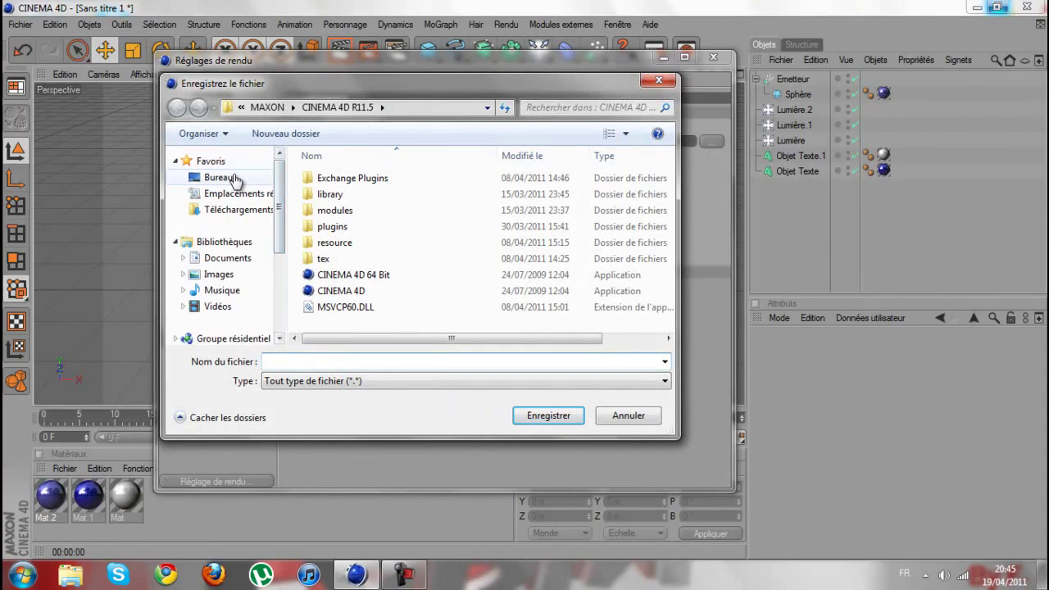
click(220, 178)
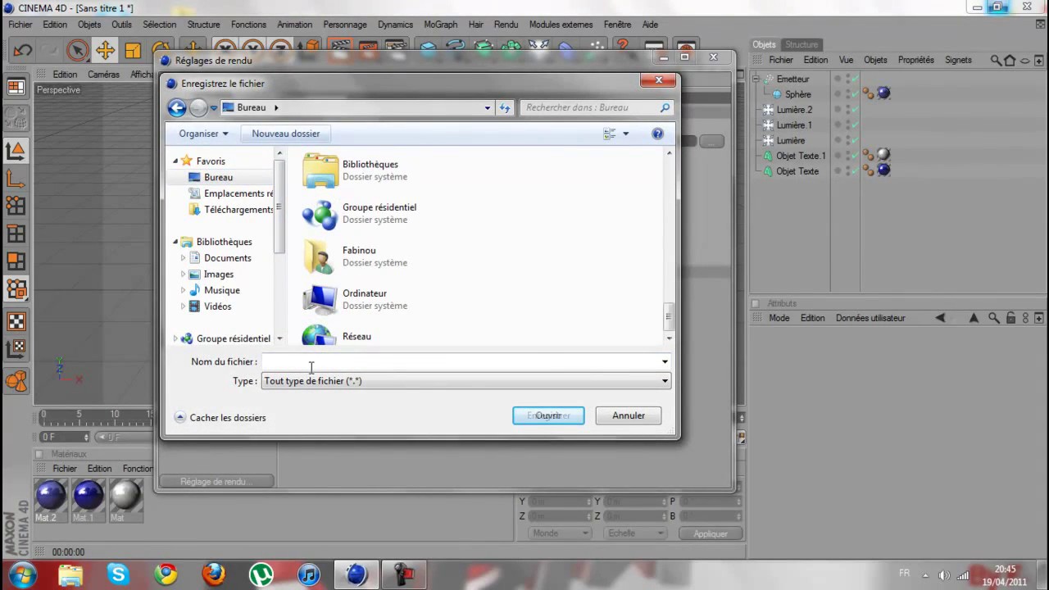
key(ctrl+shift+n)
key(Return)
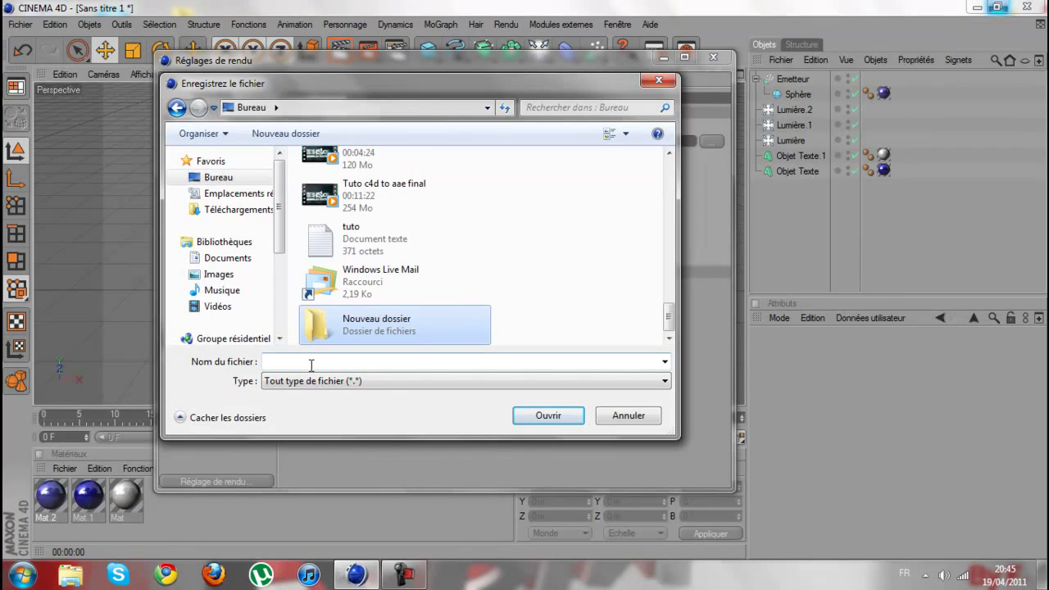
click(312, 365)
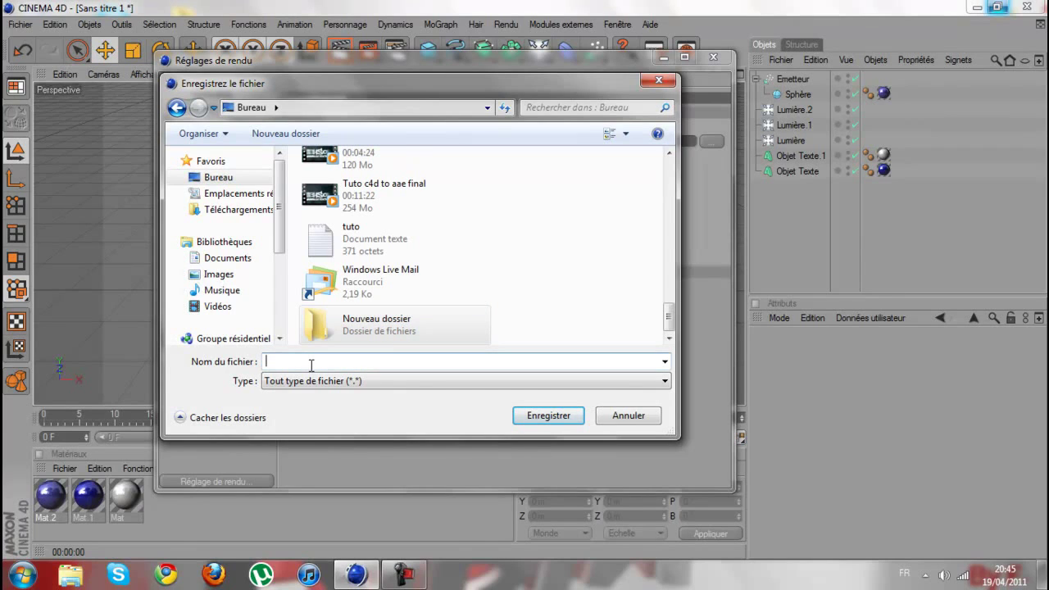
click(316, 321)
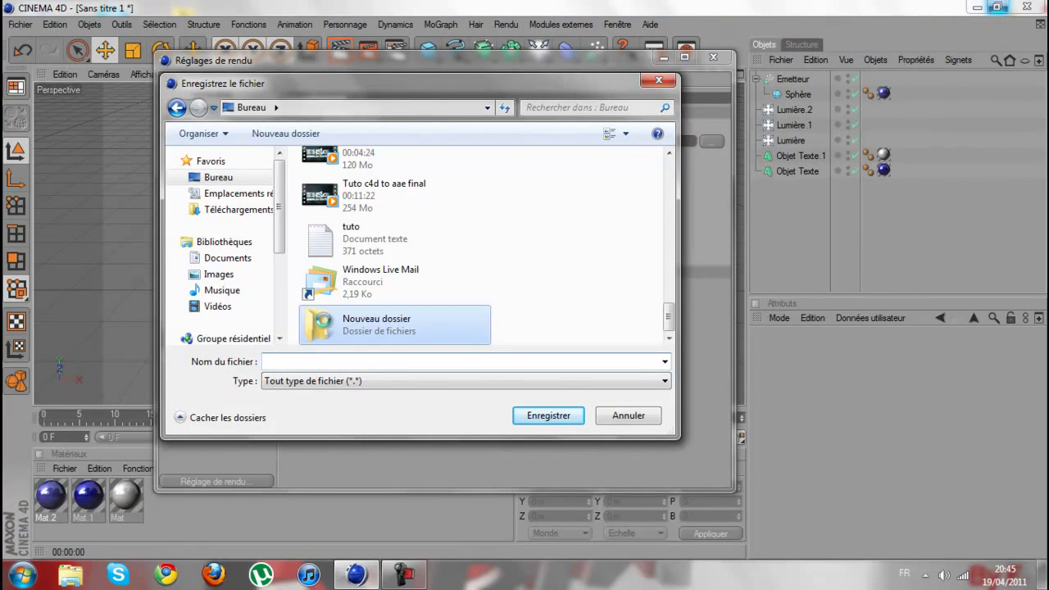
right_click(322, 324)
click(371, 526)
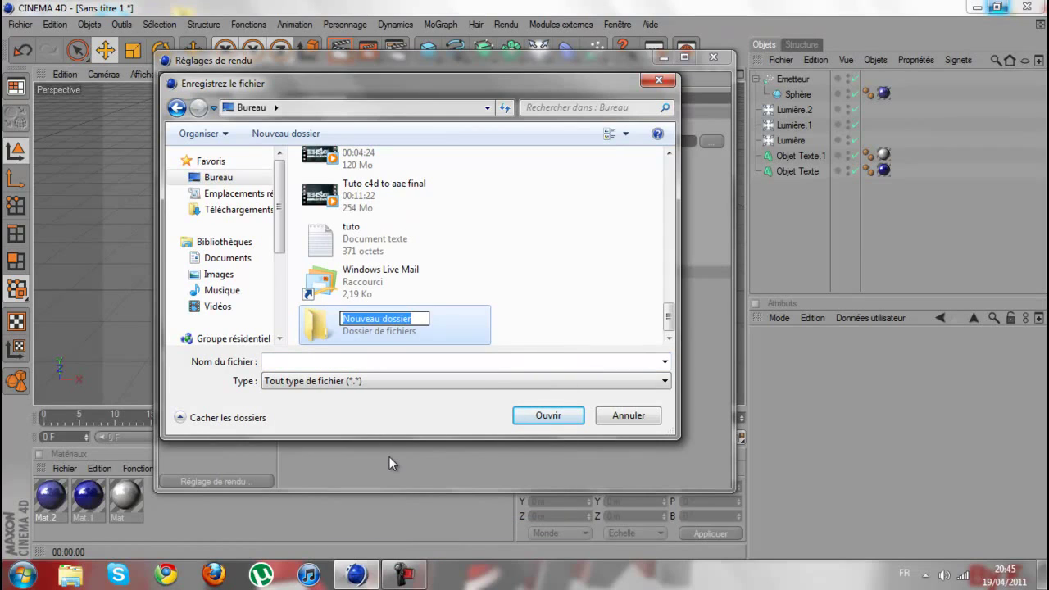
text(tuto)
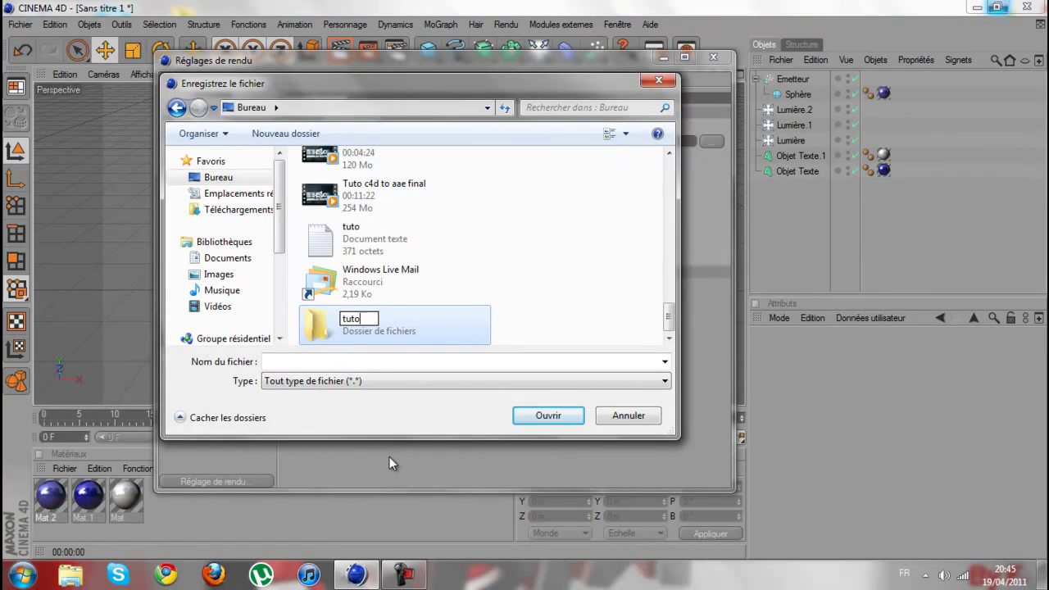
click(352, 363)
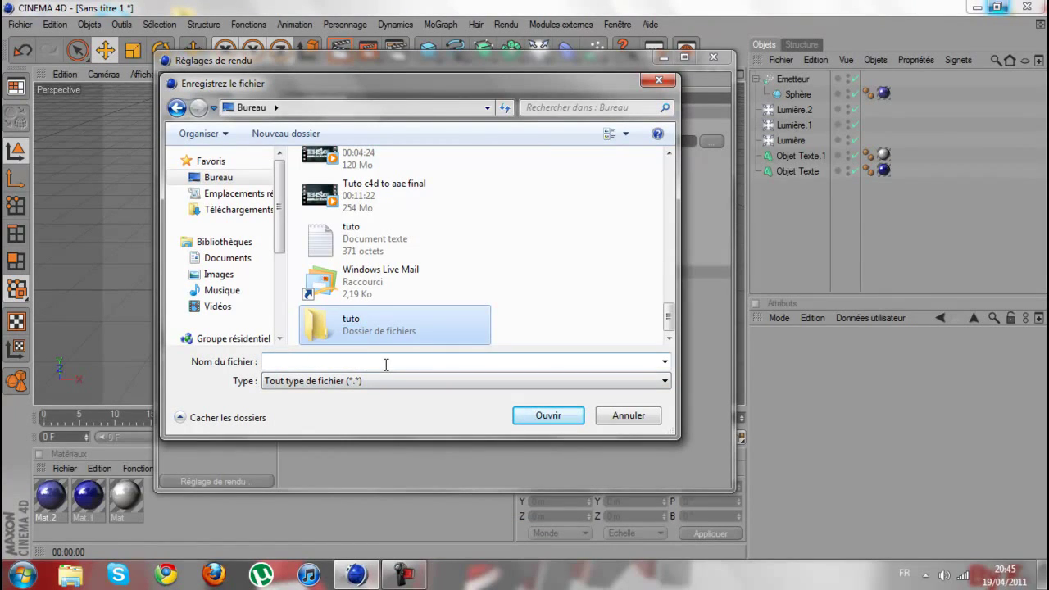
- Create a subfolder named "Sphère" inside the "tuto" folder and leave the file browser without saving
double_click(393, 323)
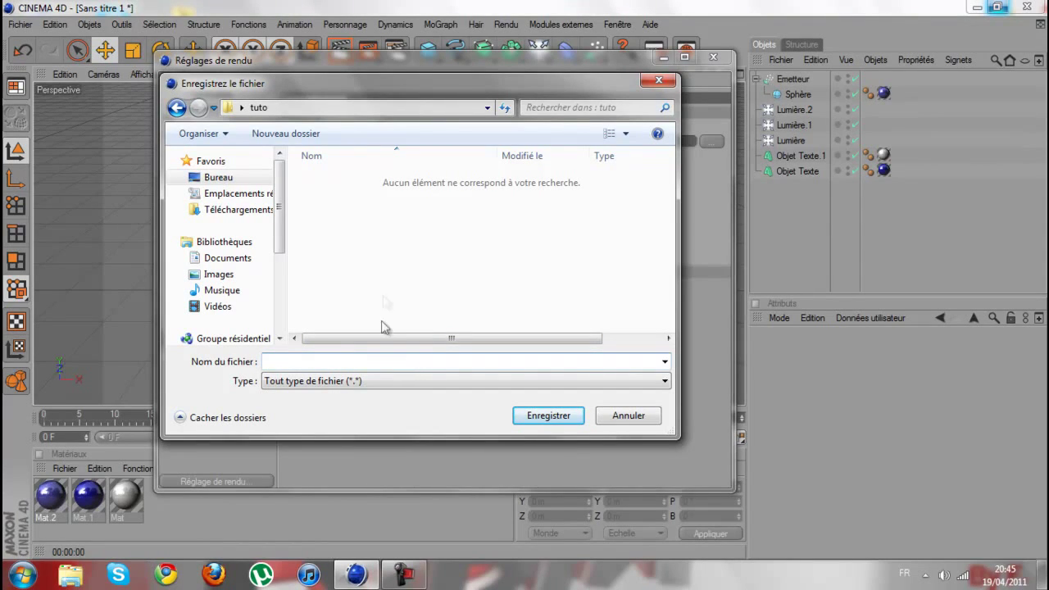
click(305, 136)
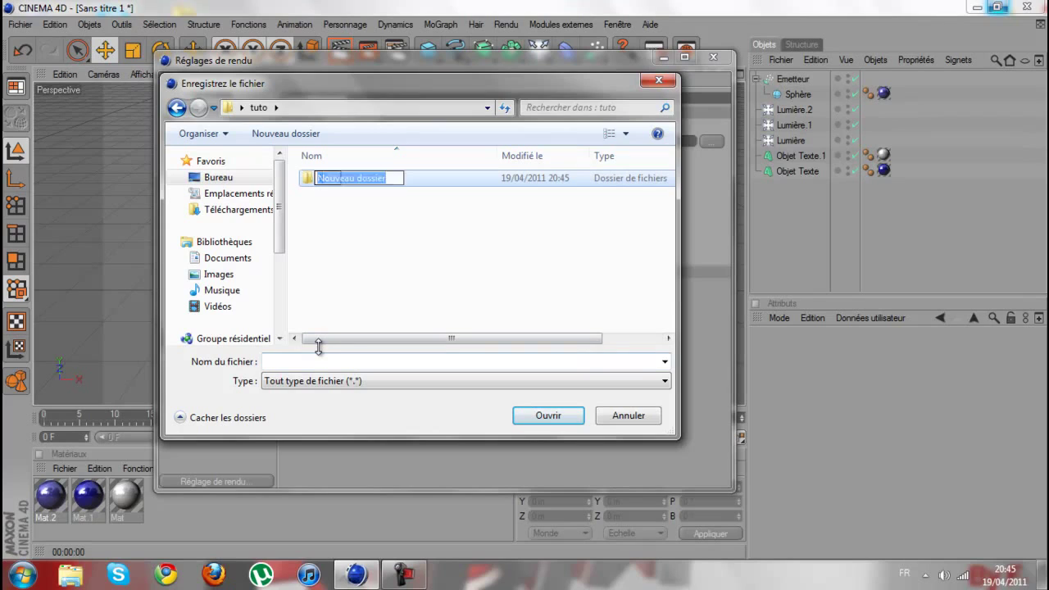
text(Sphère)
key(Return)
double_click(361, 182)
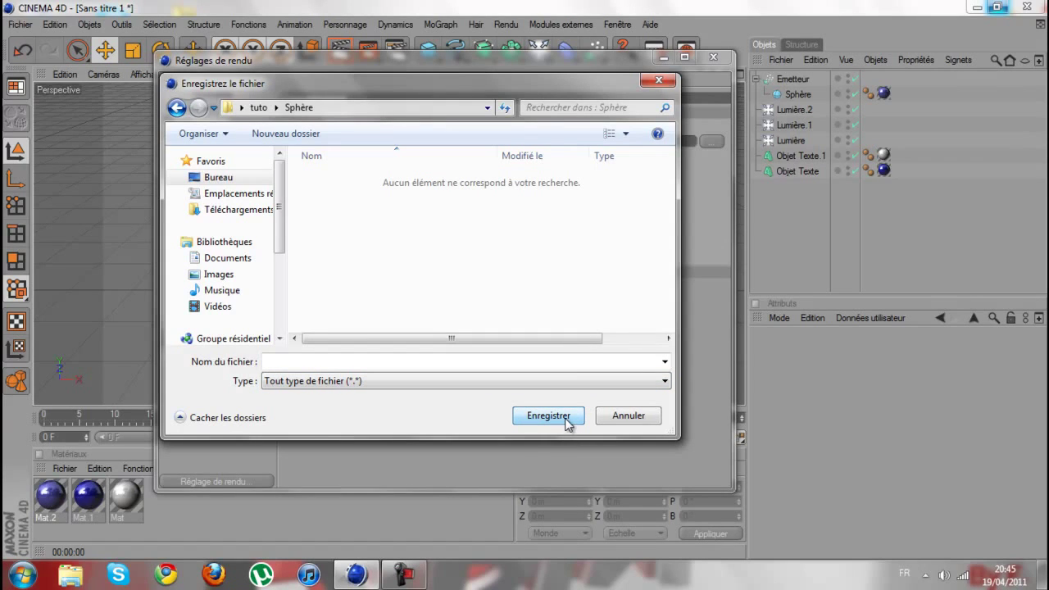
click(472, 362)
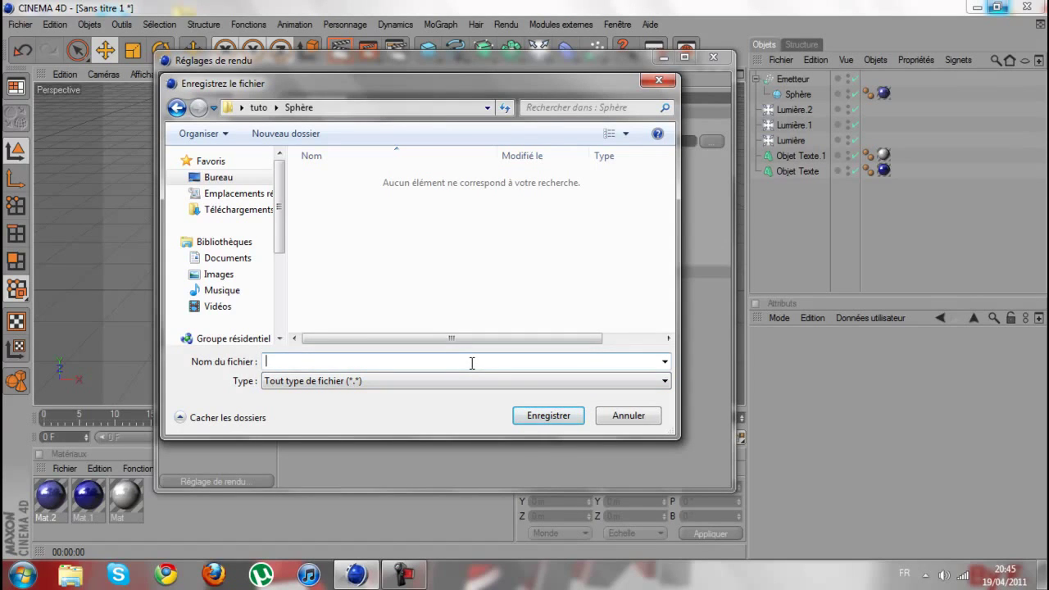
click(616, 418)
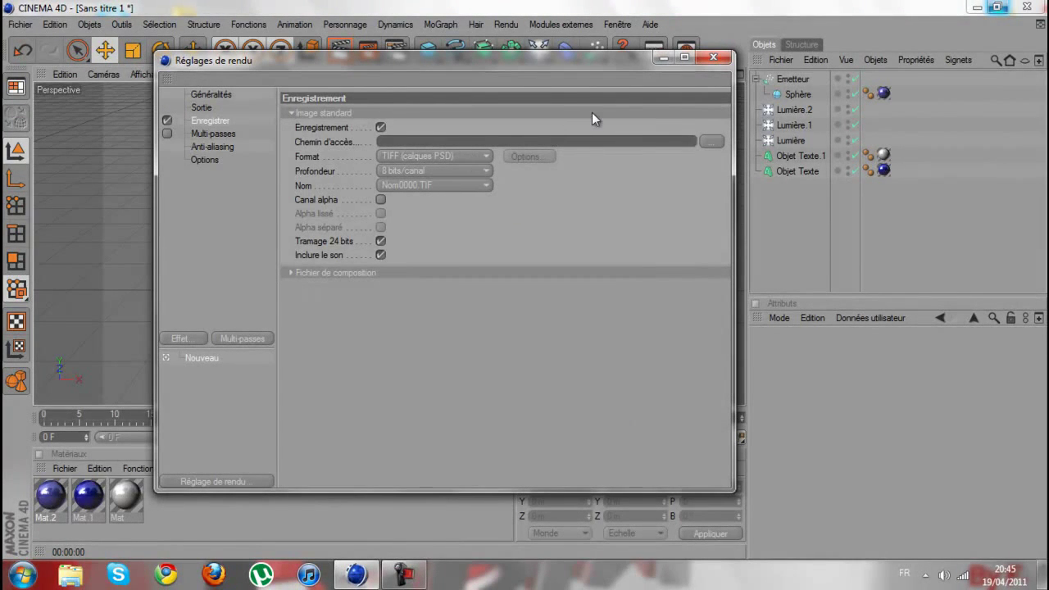
- Set the saved image format to TARGA, enable the alpha channel and turn off sound inclusion
click(470, 156)
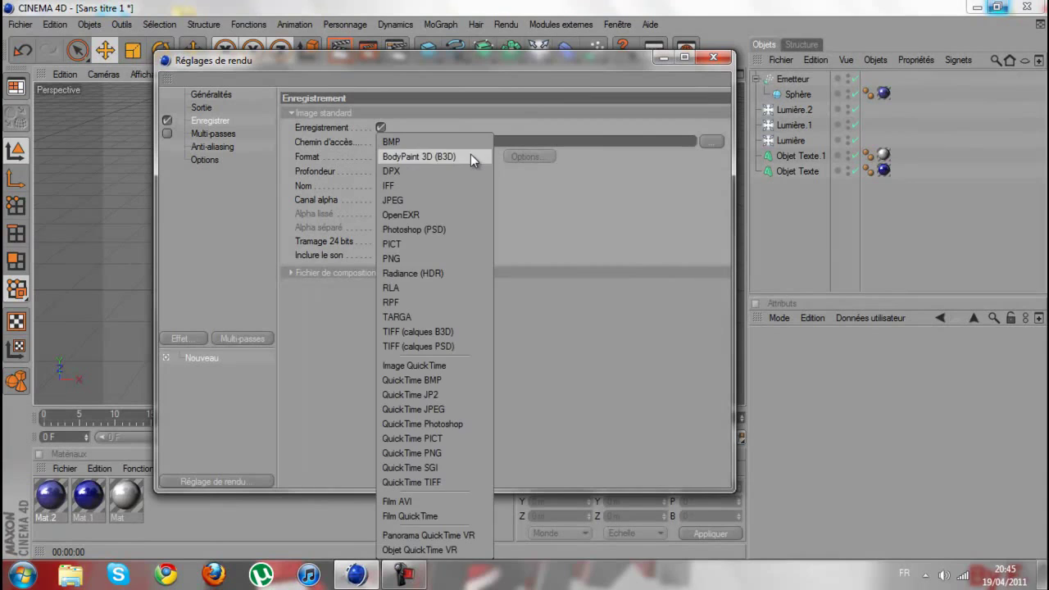
click(432, 318)
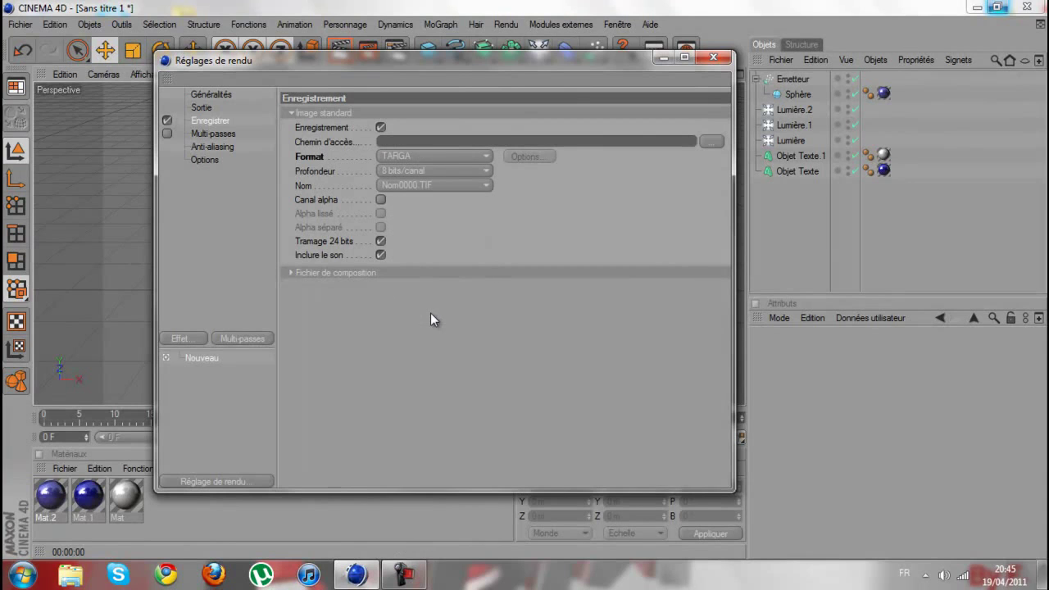
click(381, 201)
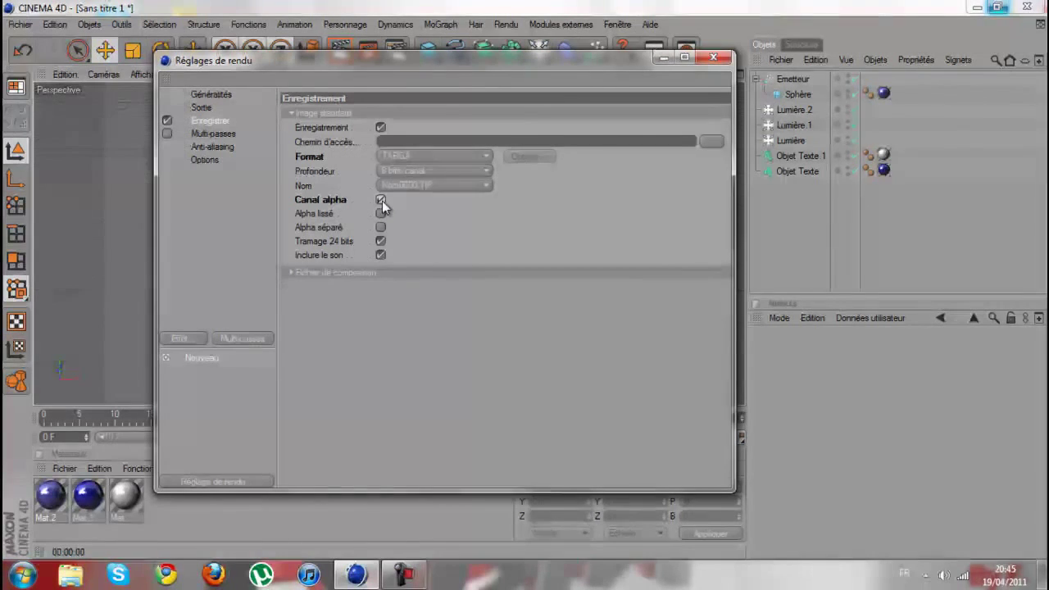
click(380, 255)
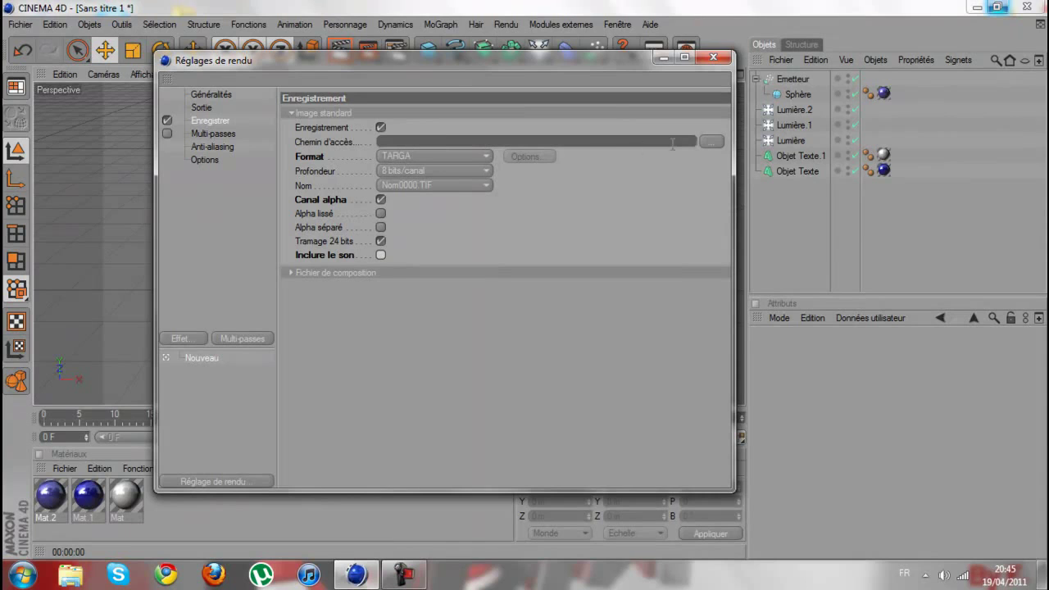
- Set the render output path to the desktop's tuto\Sphère folder with the file name "Sphère"
click(706, 143)
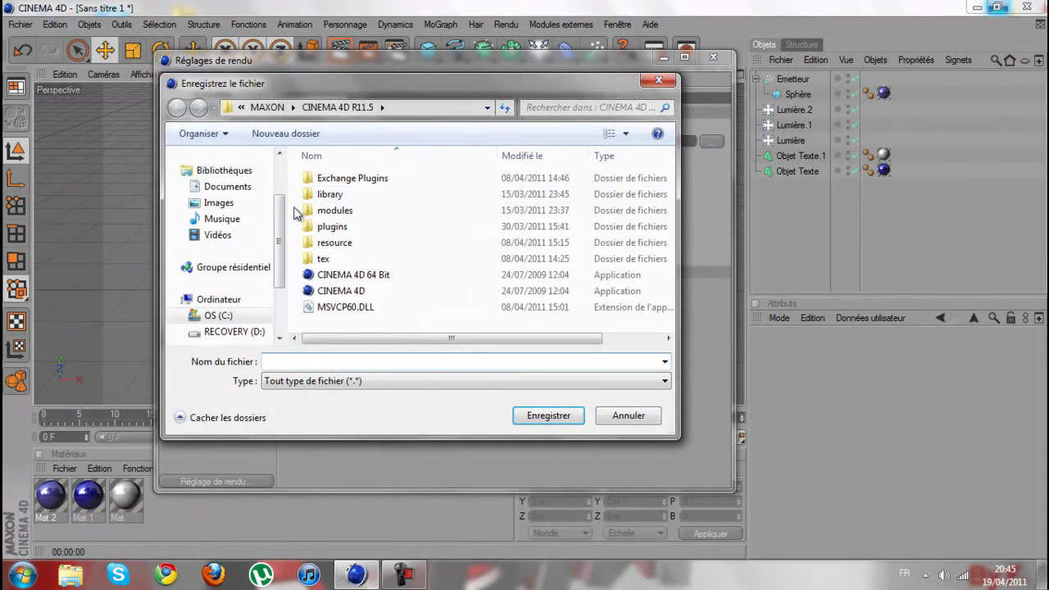
click(218, 177)
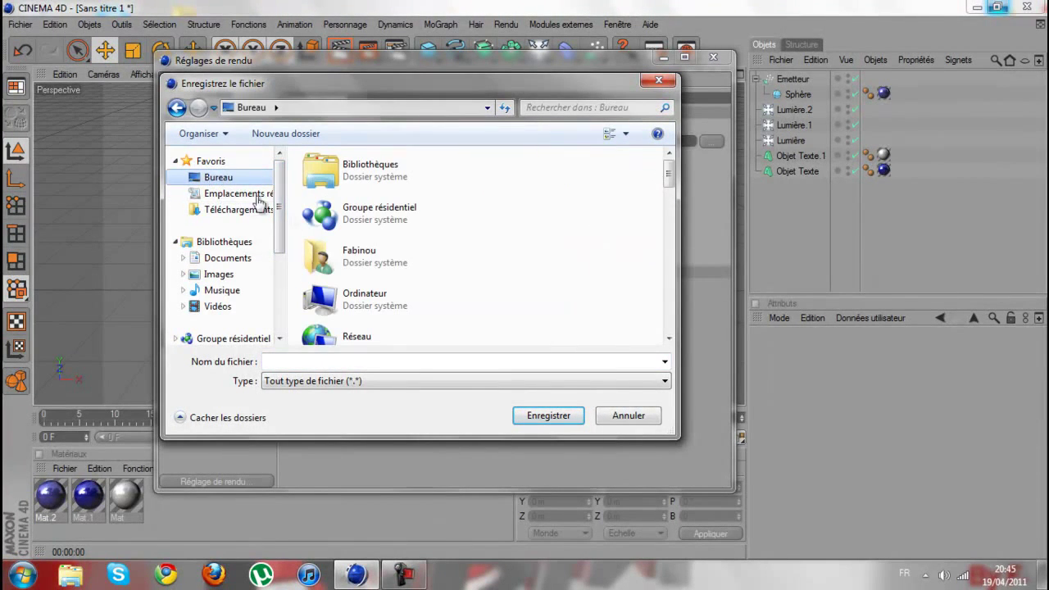
scroll(492, 246, down, 10)
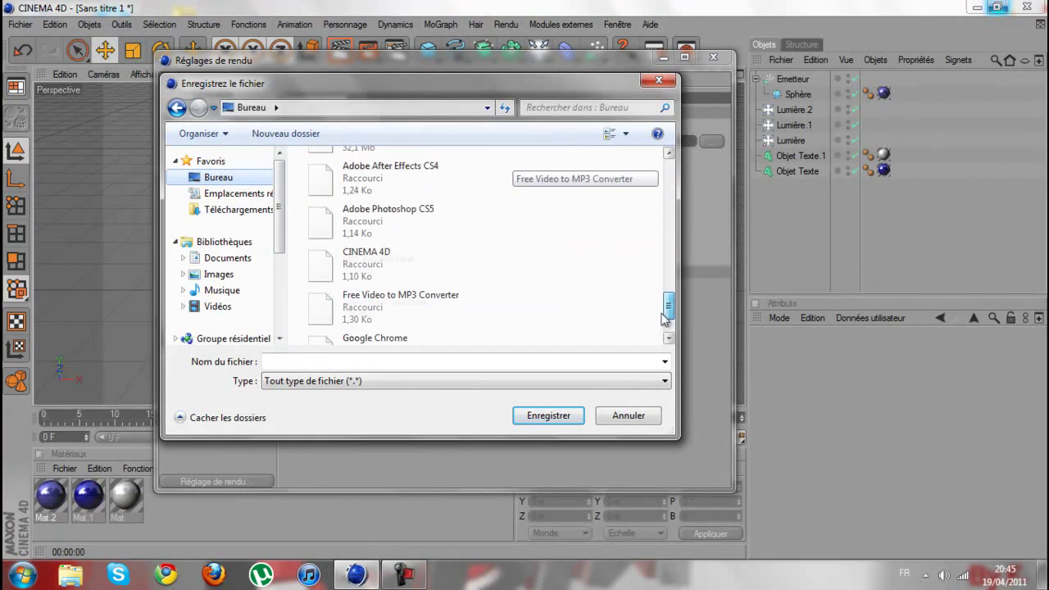
click(471, 302)
scroll(472, 305, up, 6)
scroll(440, 332, down, 2)
click(427, 239)
click(532, 416)
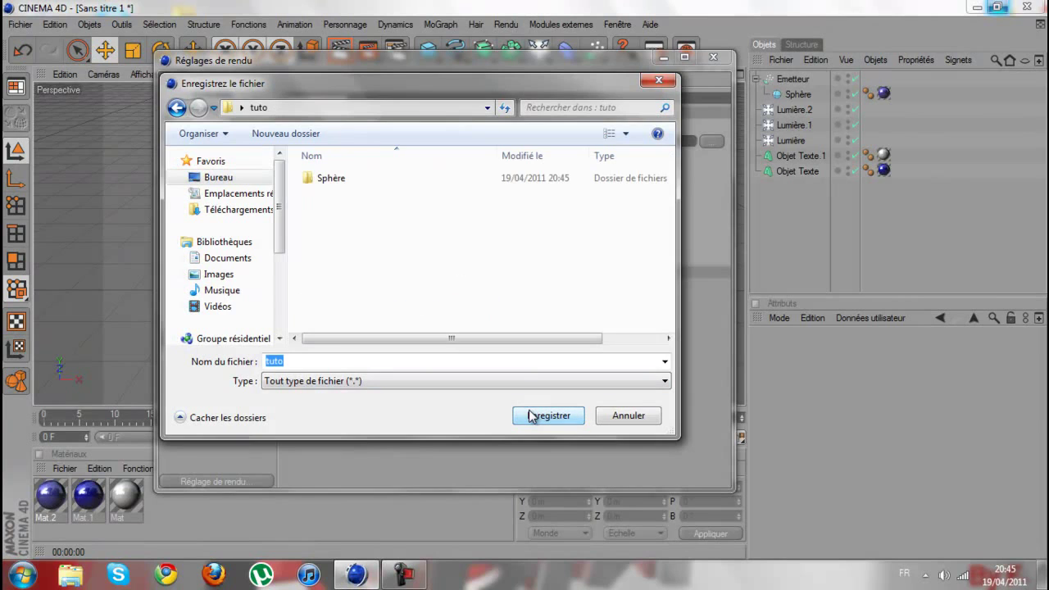
click(340, 185)
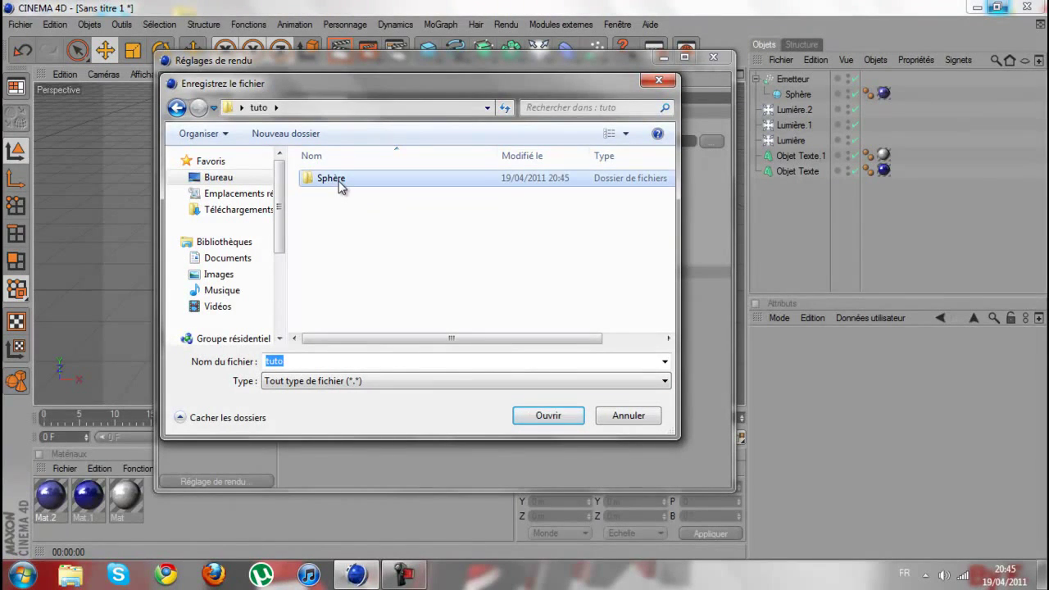
click(555, 418)
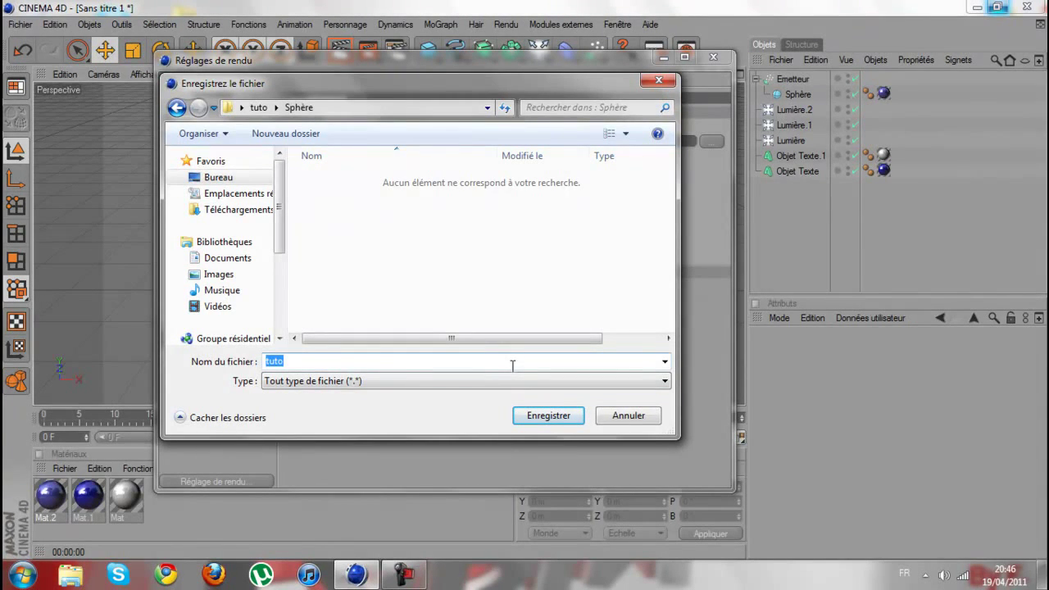
text(Sphère)
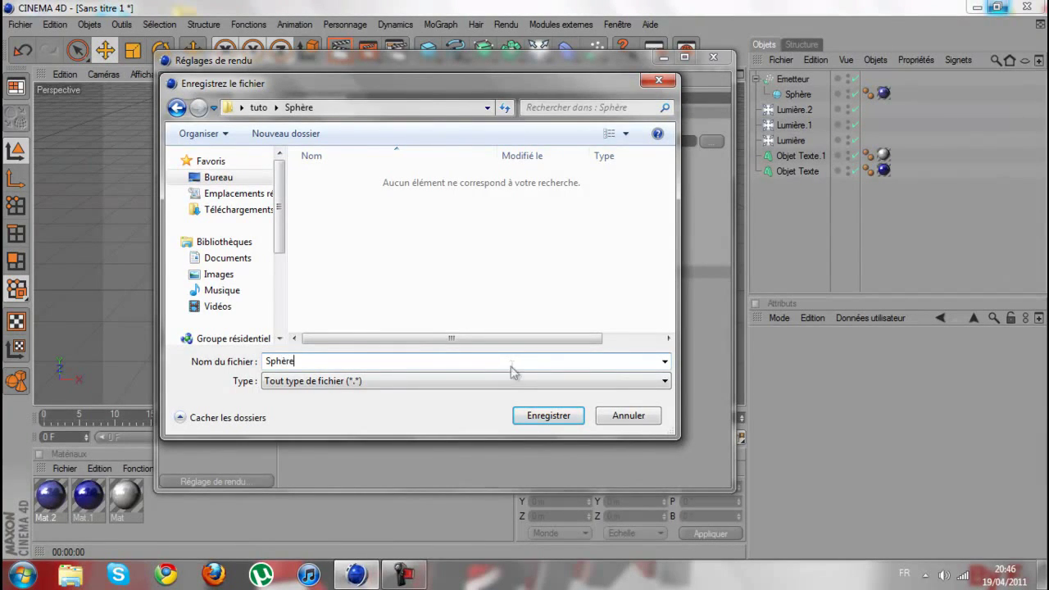
click(539, 419)
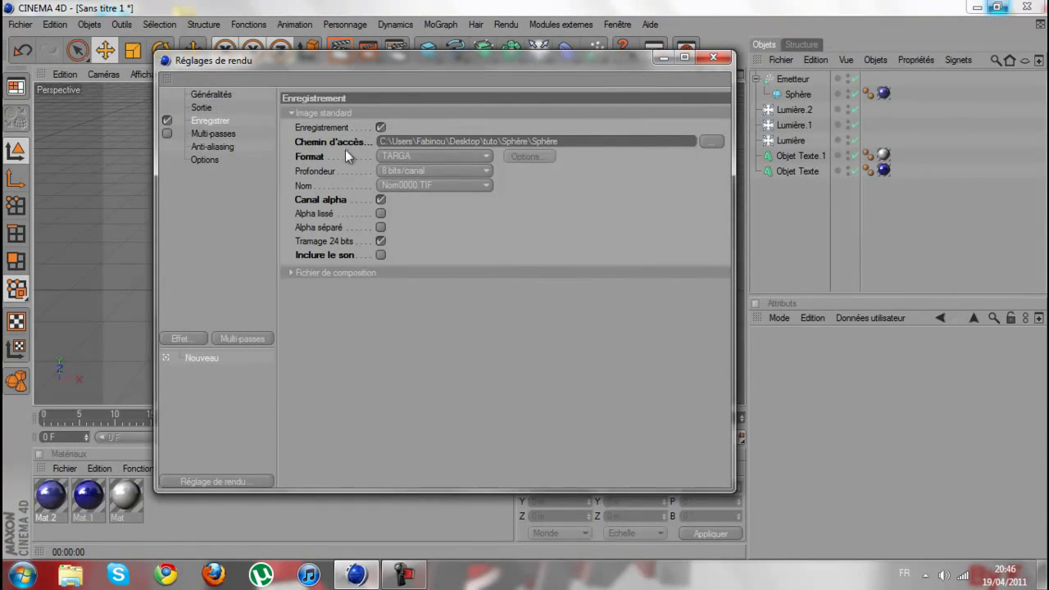
- Set anti-aliasing to Au mieux with the Animation filter and a minimum level of 2x2, and close the render settings
drag(422, 66, 558, 57)
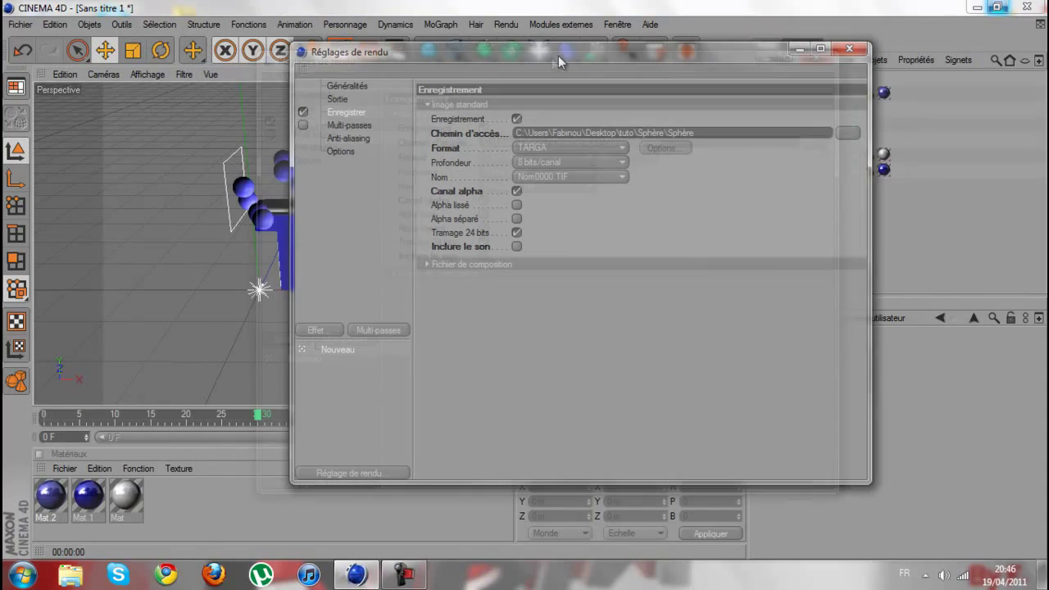
click(357, 138)
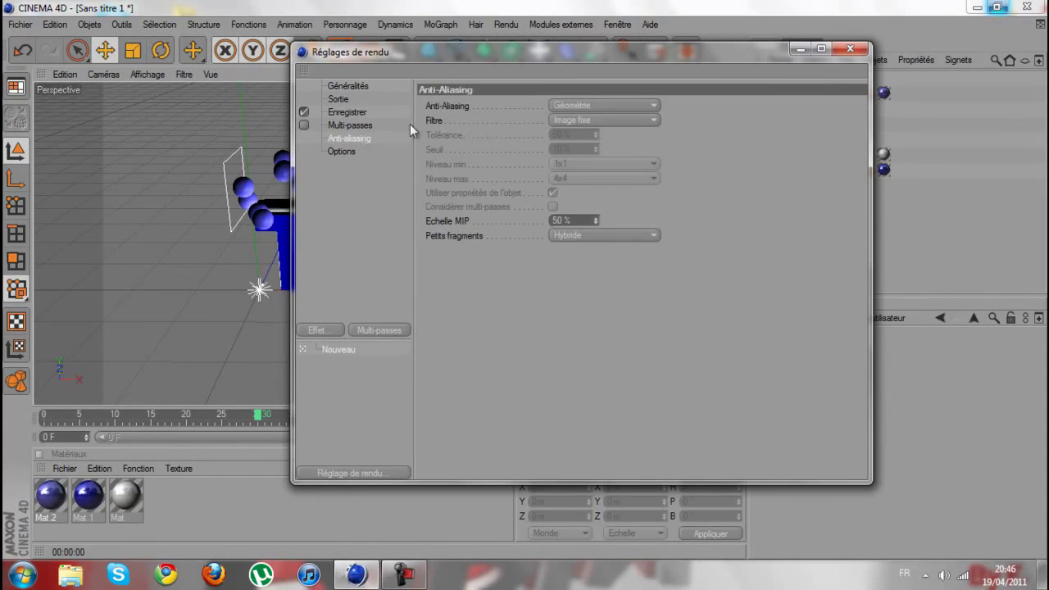
click(572, 106)
click(567, 150)
click(571, 119)
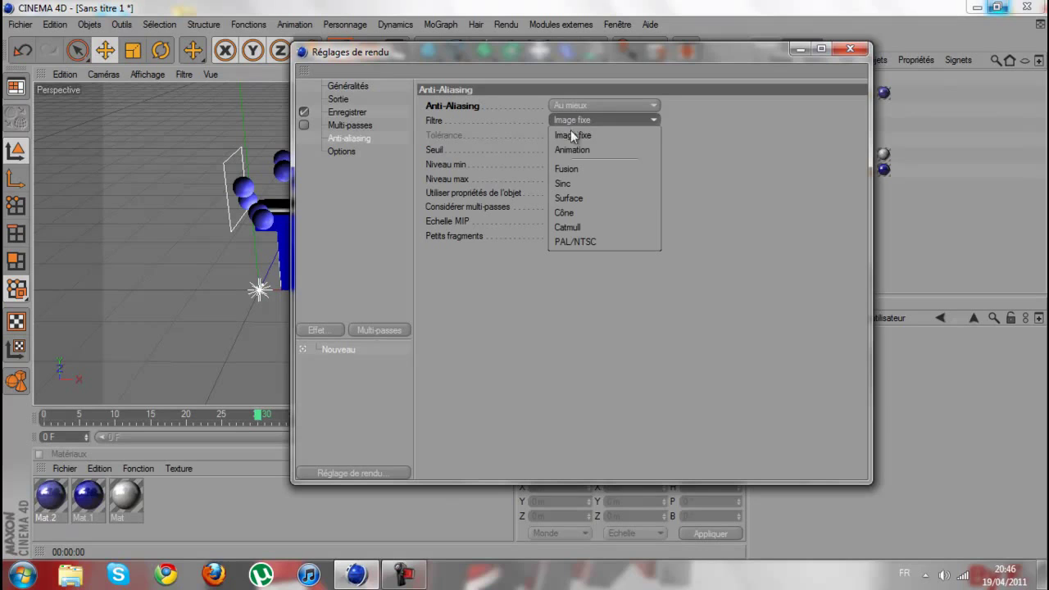
click(571, 151)
click(582, 163)
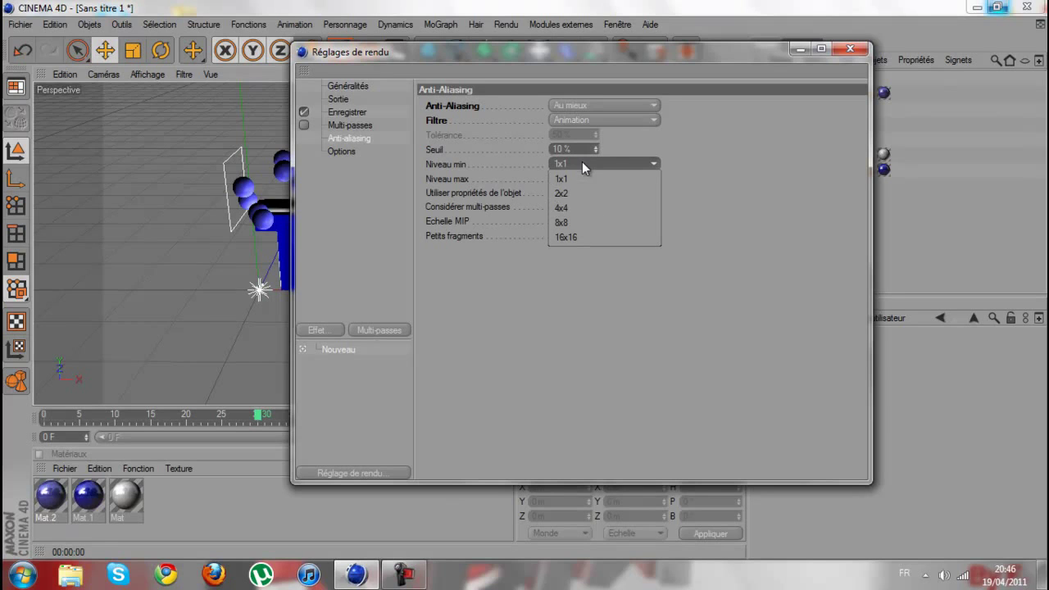
click(583, 193)
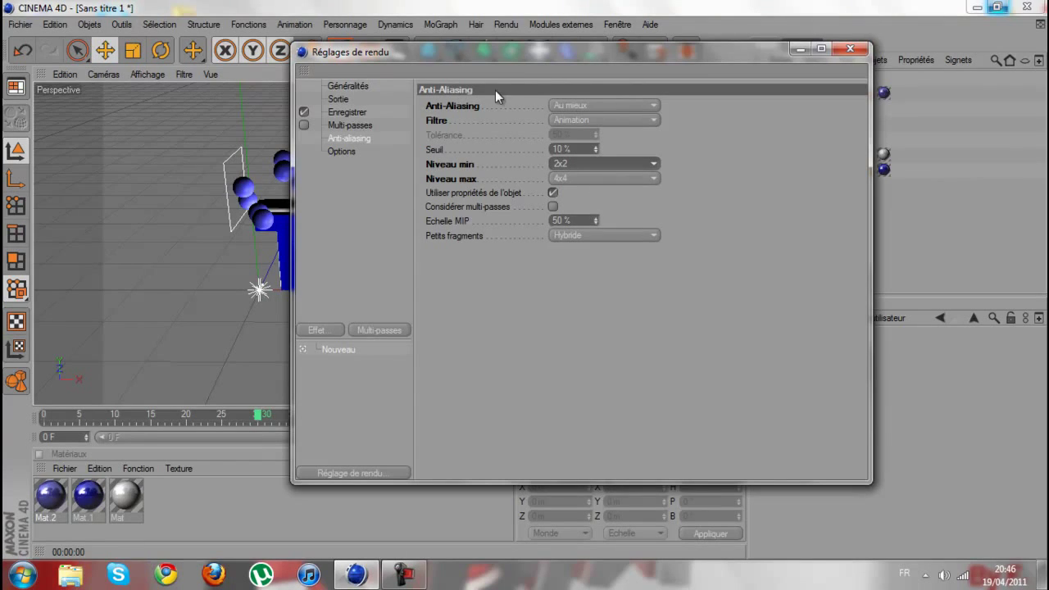
drag(512, 58, 417, 67)
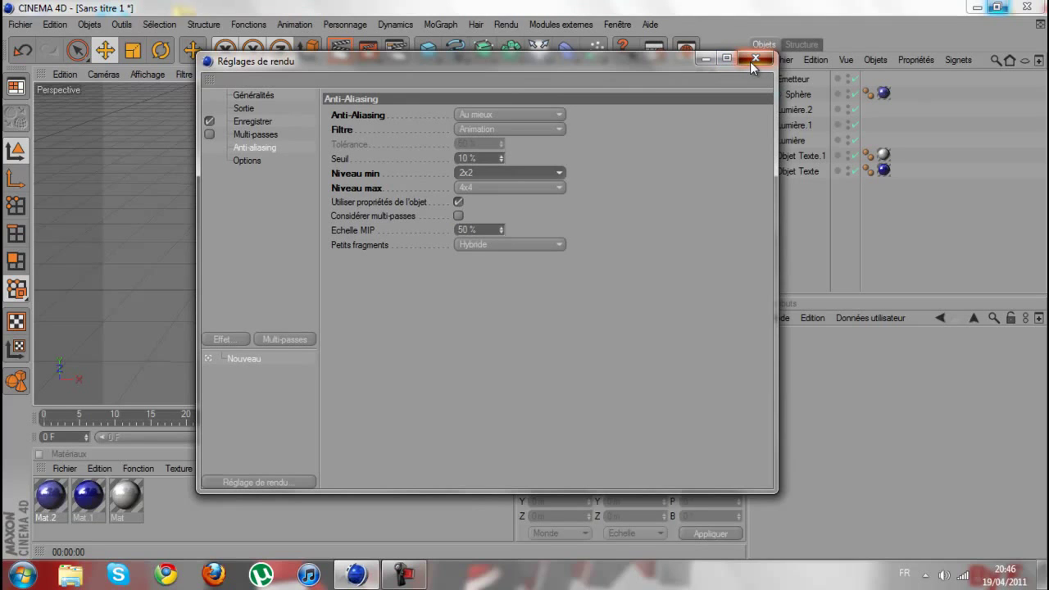
click(751, 61)
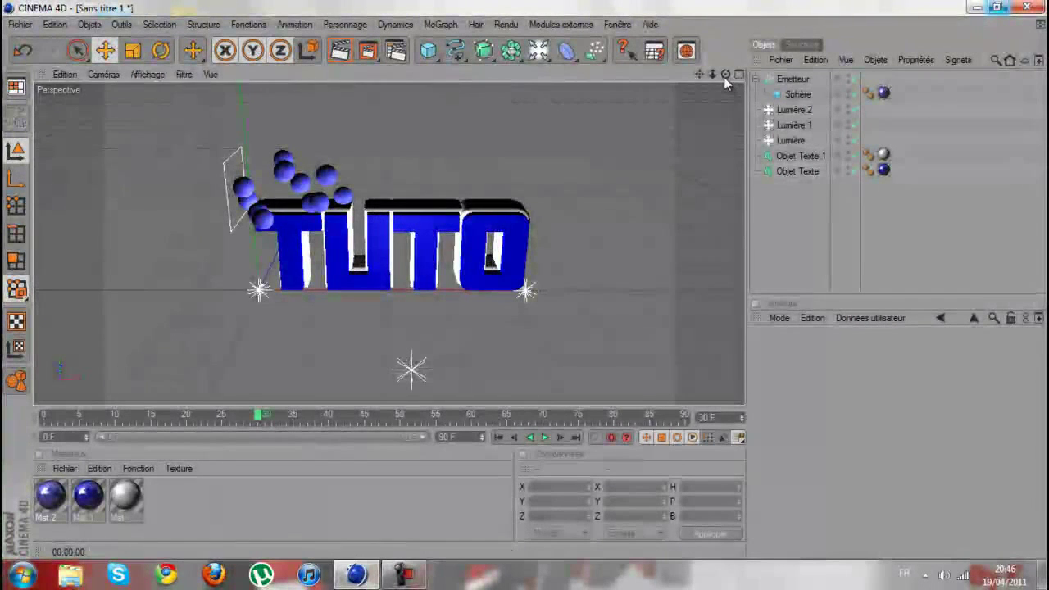
- Test-render the perspective view with the emitted spheres hidden only in the editor
drag(726, 76, 513, 289)
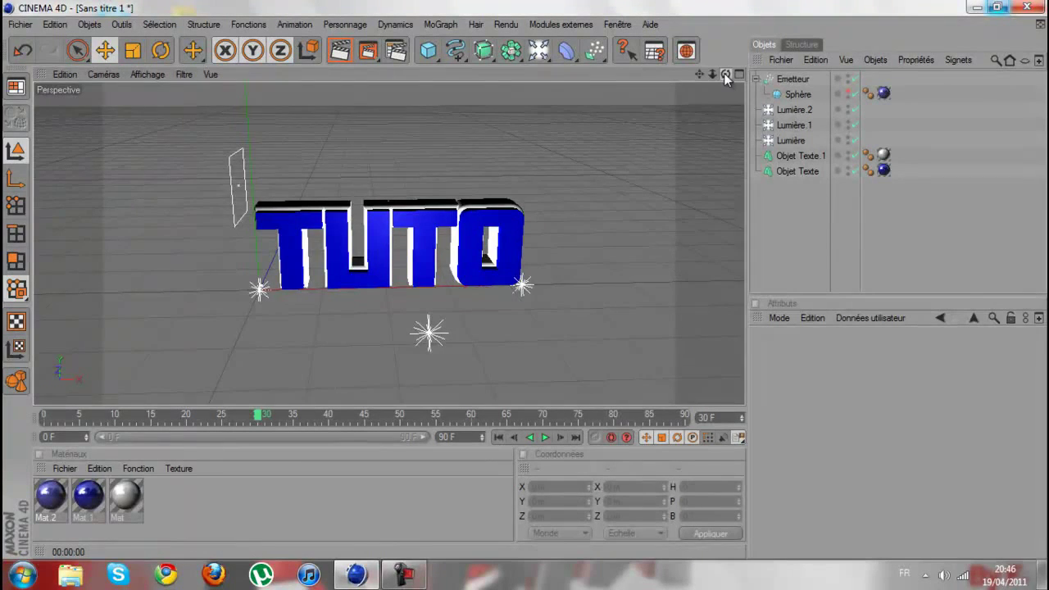
drag(724, 73, 525, 279)
click(342, 59)
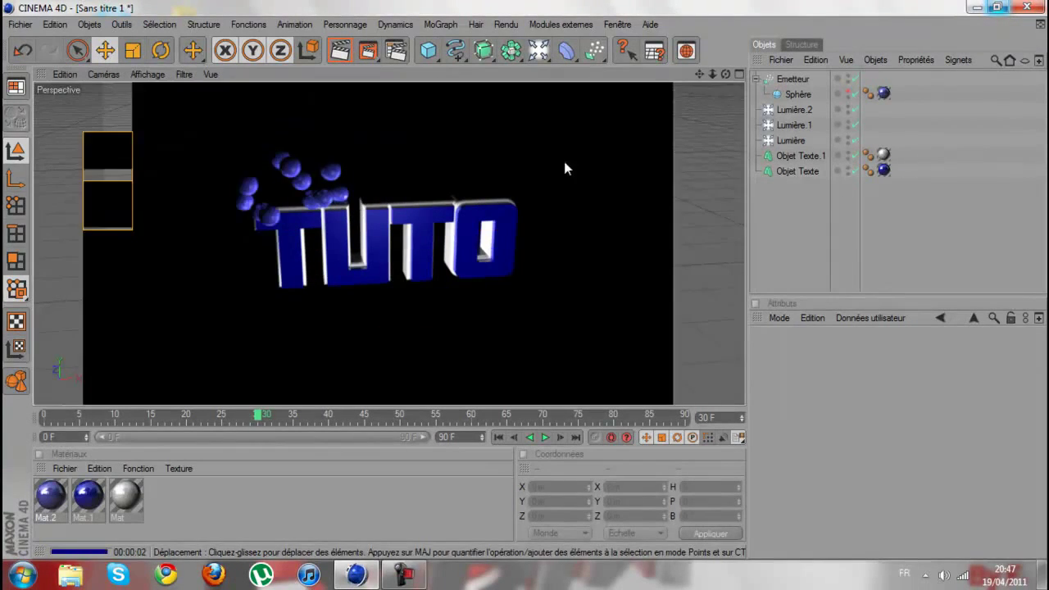
click(662, 110)
drag(726, 74, 527, 279)
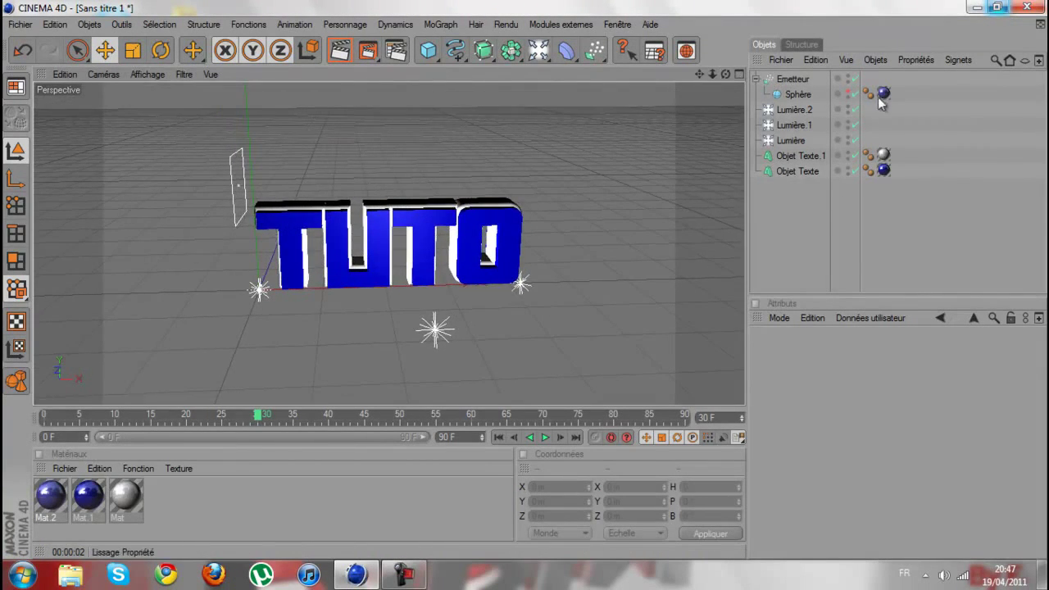
- Show the spheres in the editor but hide them from rendering, and test-render the perspective view
click(850, 92)
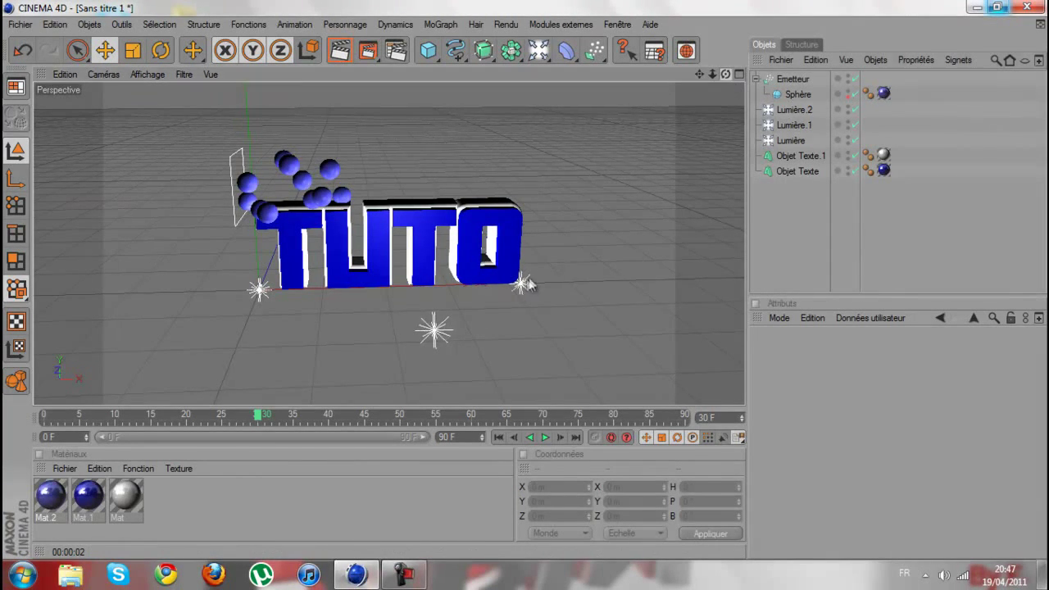
alt+drag(530, 285, 524, 289)
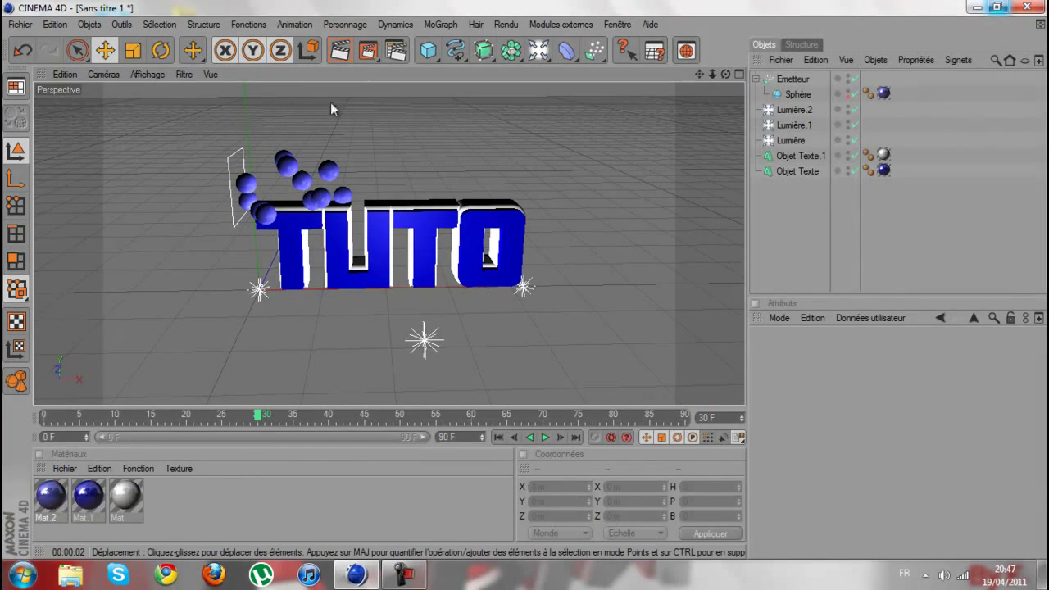
click(344, 57)
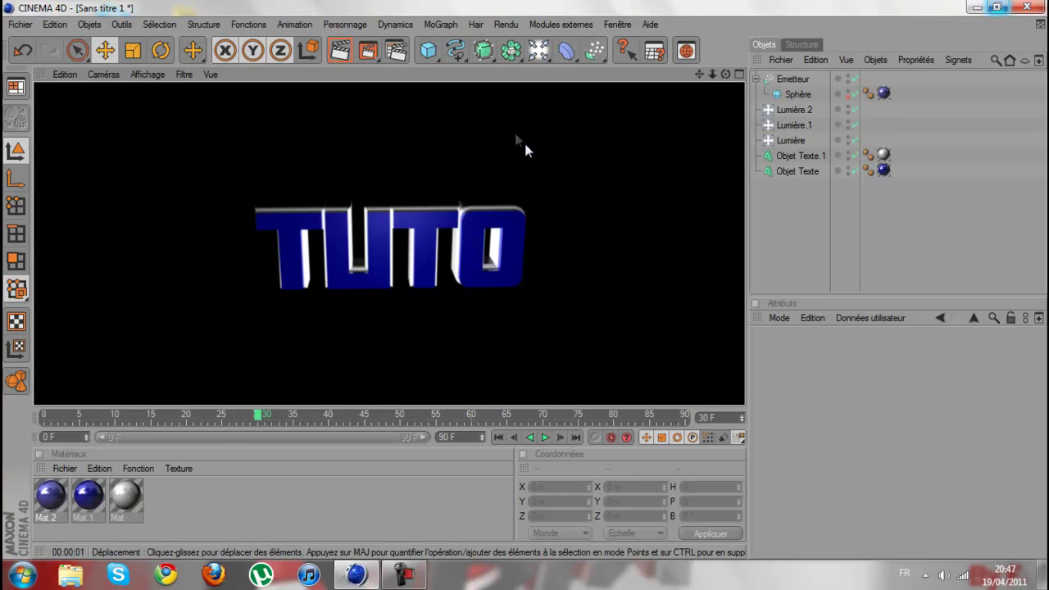
click(693, 130)
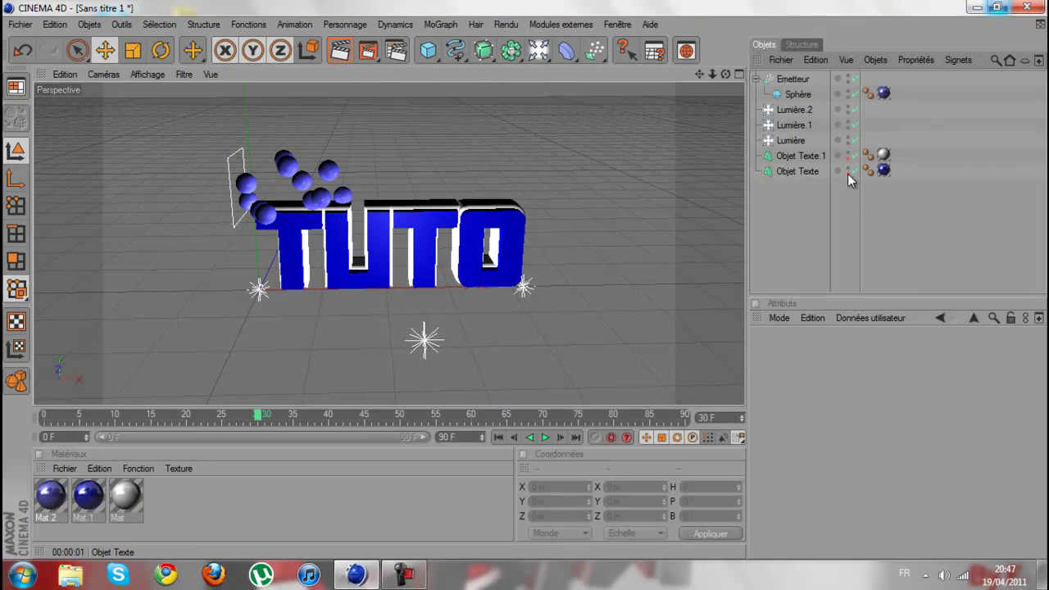
- With the spheres renderable and both text objects hidden from rendering, render the full sequence to the Picture Viewer and close it
drag(725, 74, 711, 71)
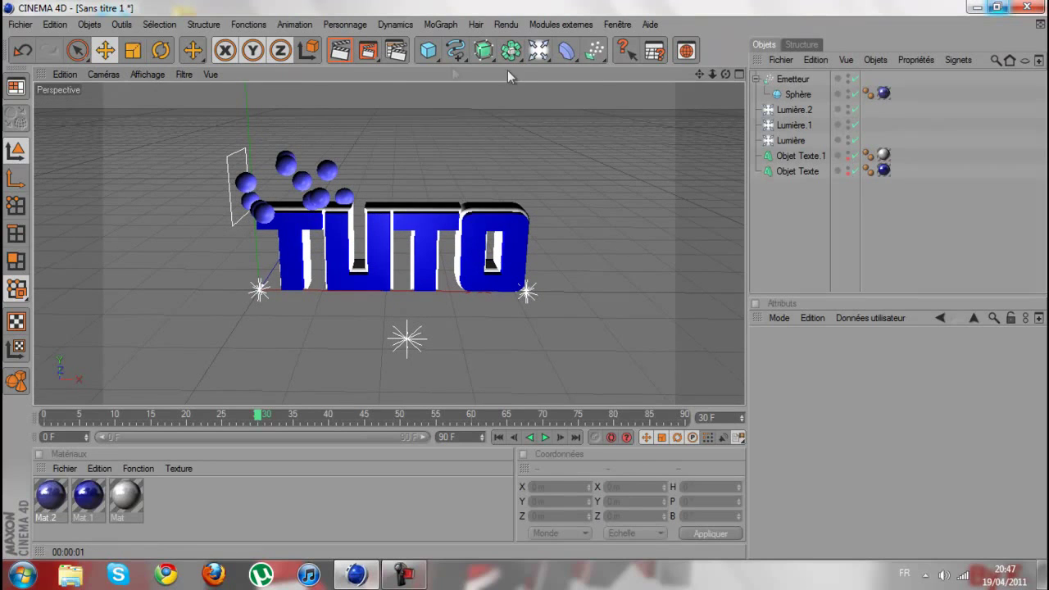
click(368, 58)
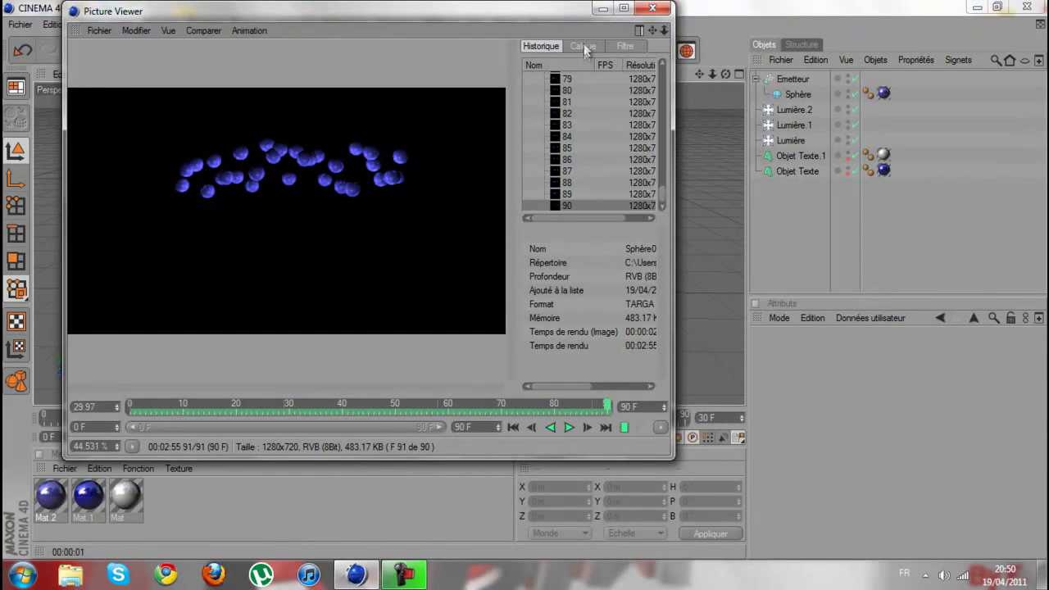
click(653, 8)
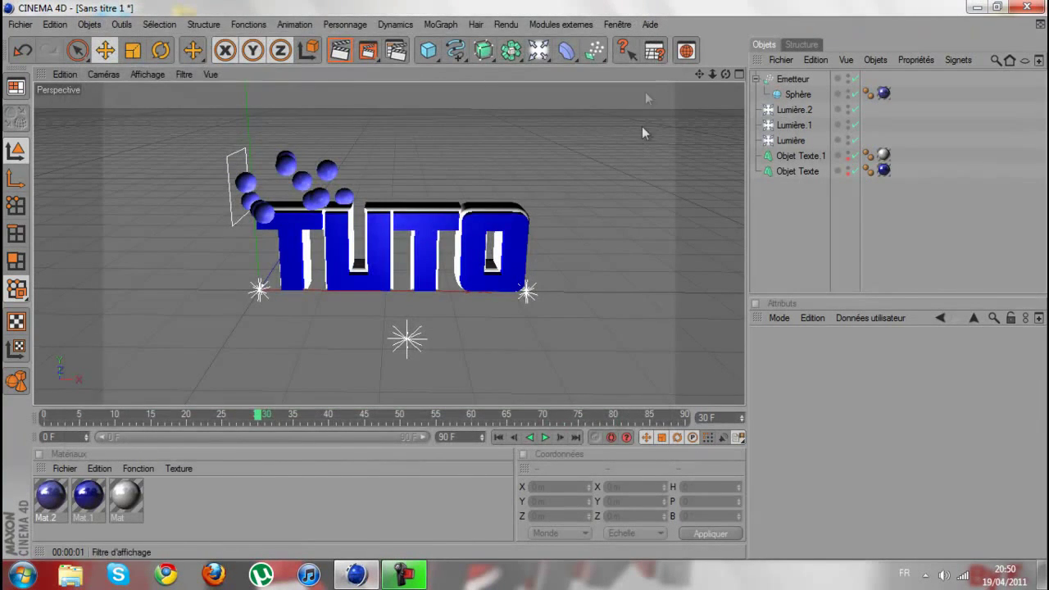
- Return the animation to frame 0, make both text objects renderable again and hide the sphere from rendering
drag(727, 75, 527, 287)
drag(726, 75, 529, 281)
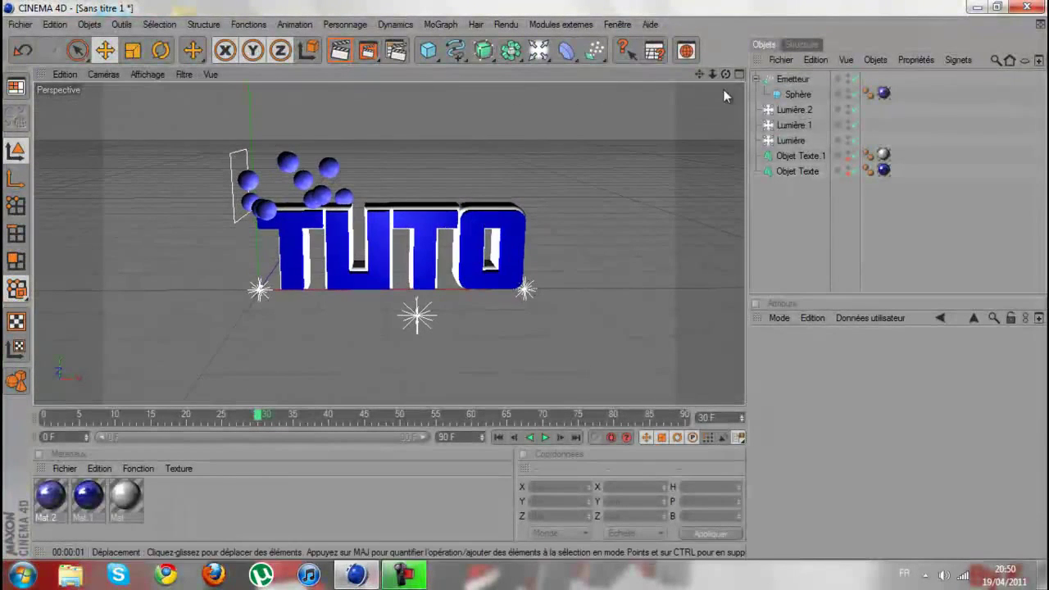
click(496, 437)
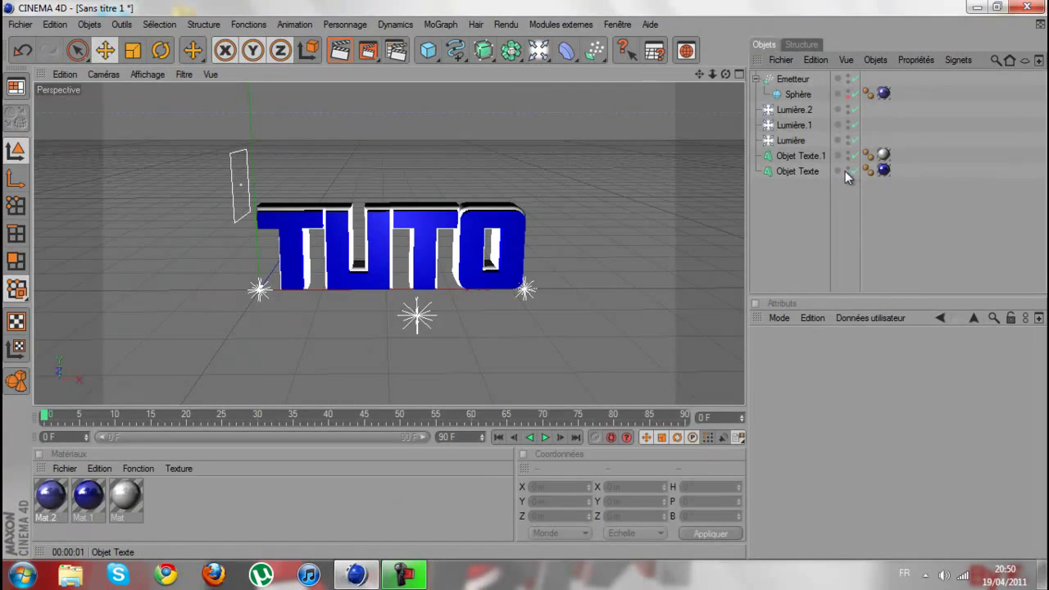
- In the render settings, set the anti-aliasing filter to Image fixe and the output frames to Image courante
click(397, 51)
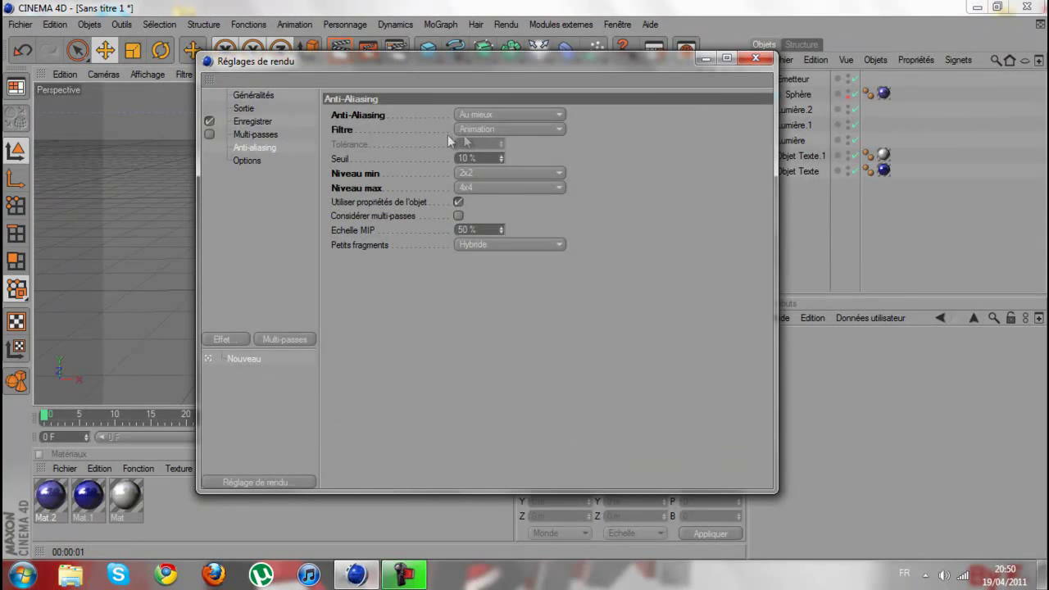
click(515, 115)
click(515, 114)
click(541, 129)
click(521, 144)
click(246, 108)
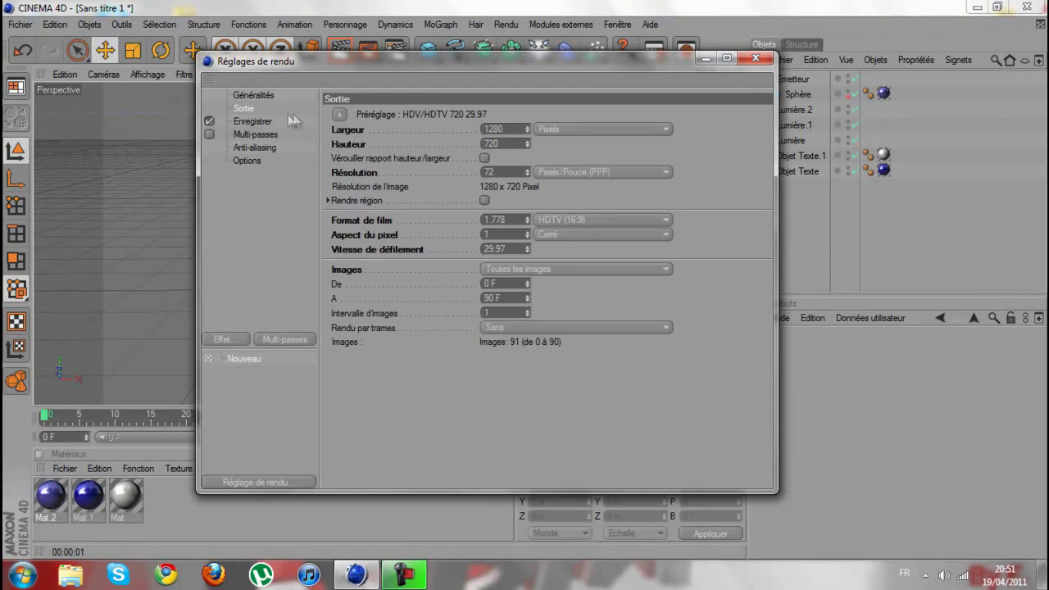
click(607, 269)
click(596, 293)
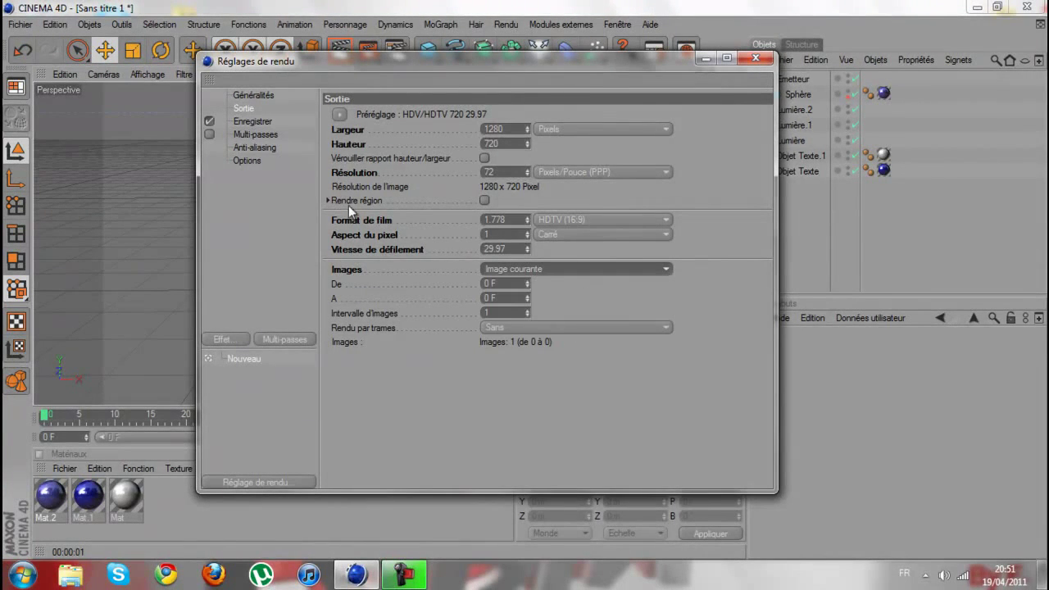
- Look through the rendered sphere frames from the output path browser, and set the output file to "texte" in the tuto folder
click(250, 134)
click(246, 160)
click(248, 122)
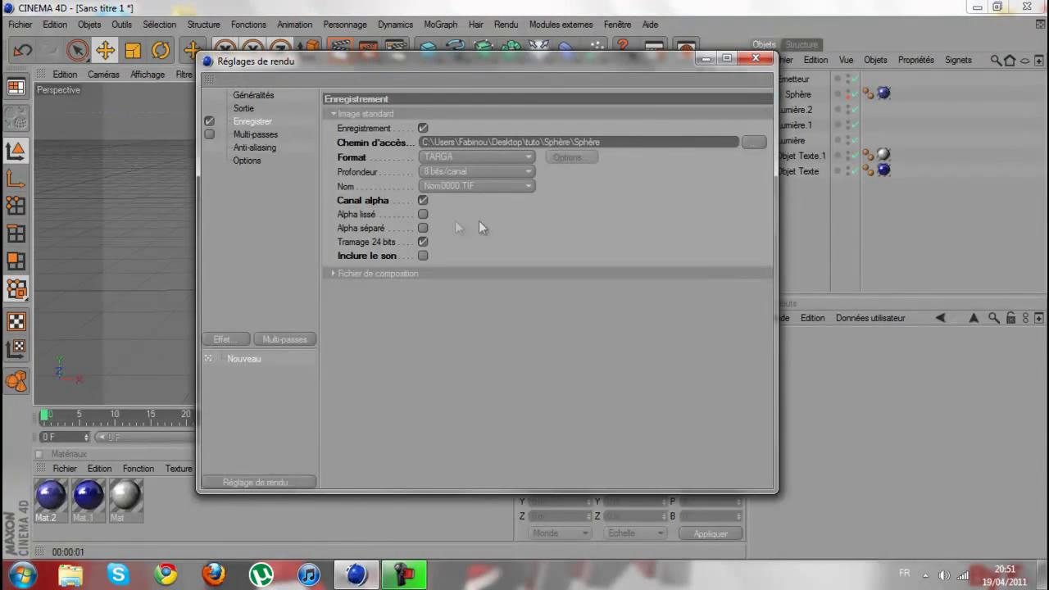
click(754, 142)
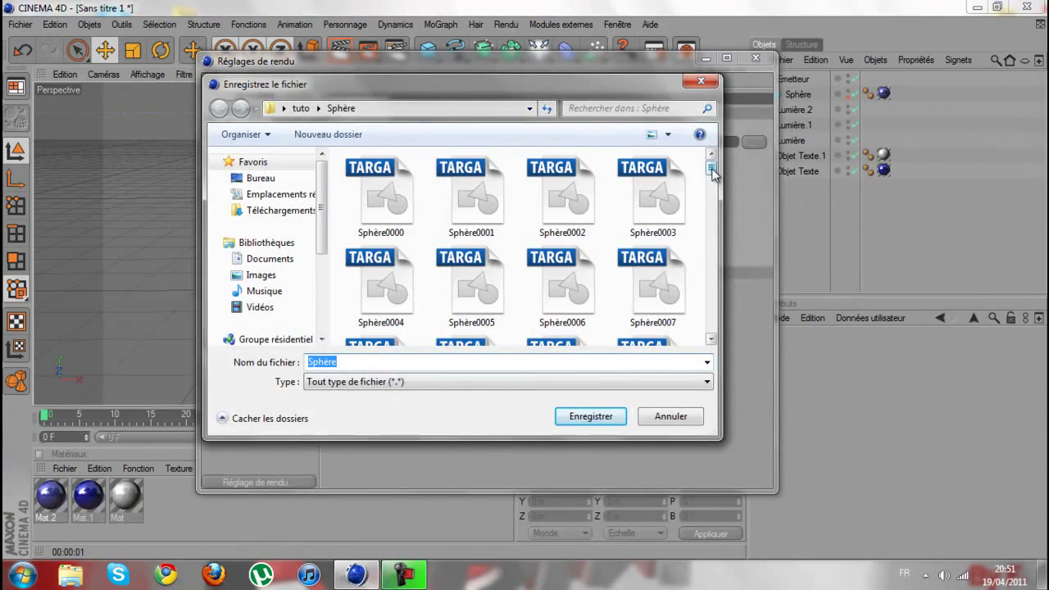
drag(712, 168, 712, 338)
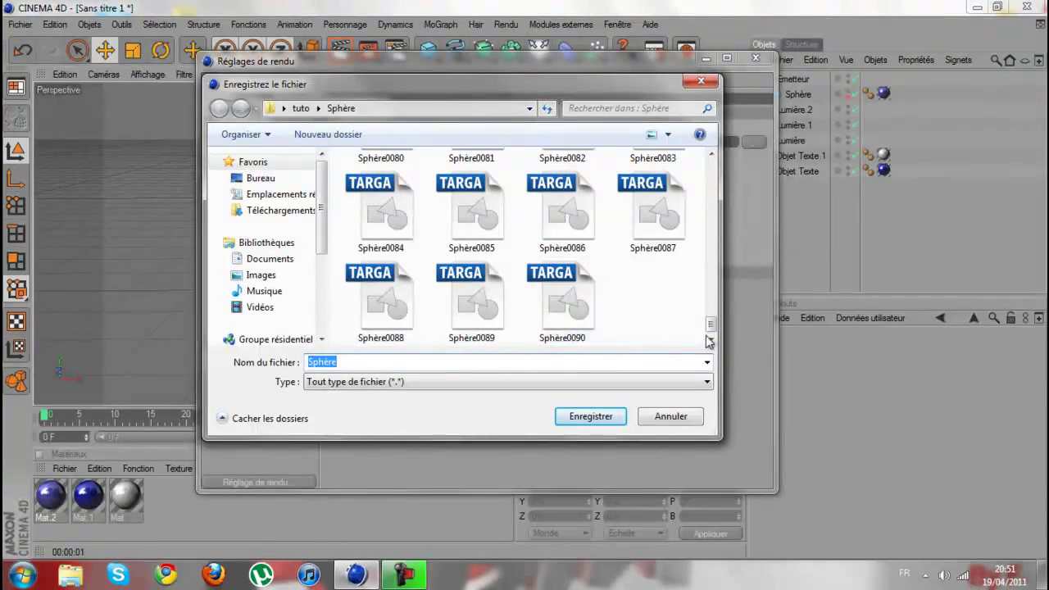
drag(711, 325, 711, 271)
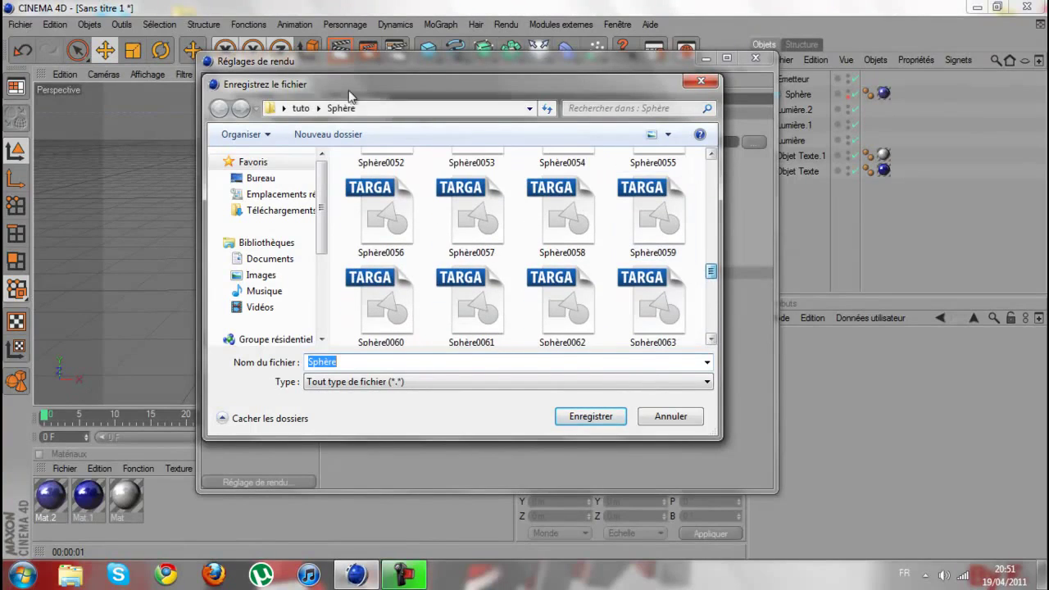
click(302, 107)
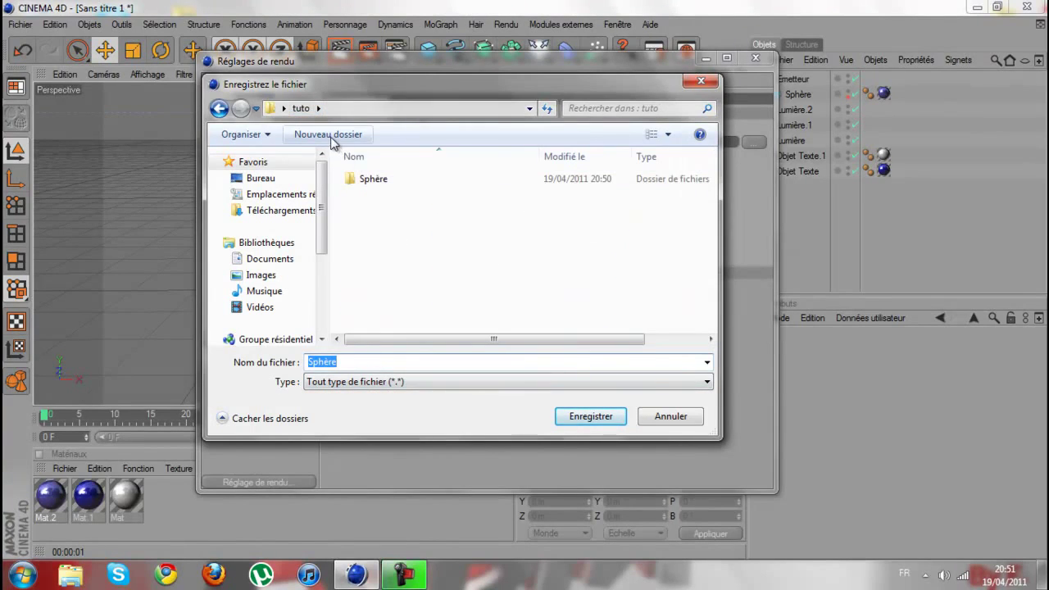
text(texte)
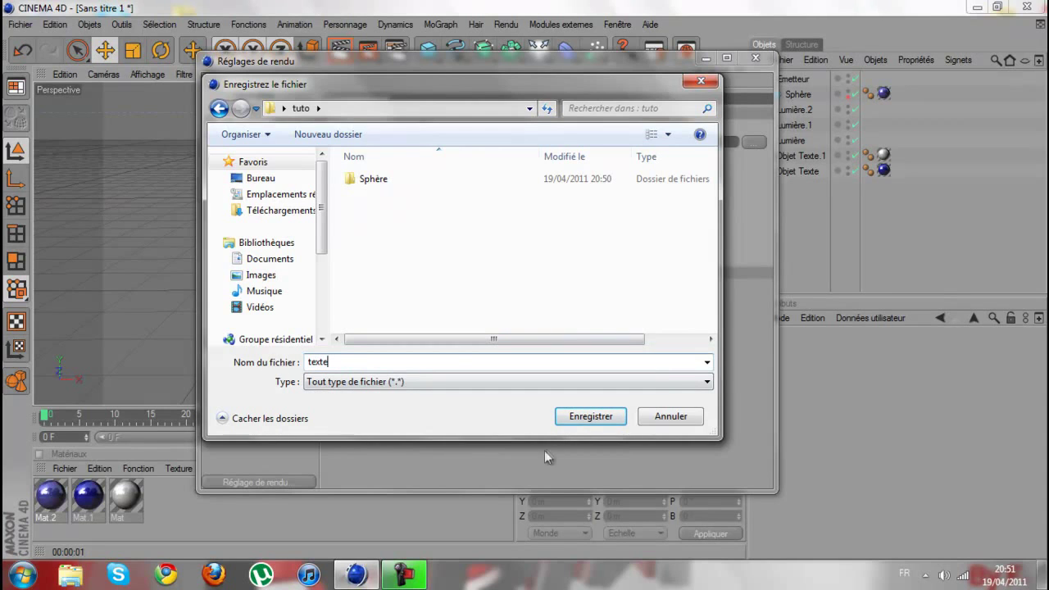
click(581, 419)
- Check the output and anti-aliasing settings, and close the render settings
click(245, 109)
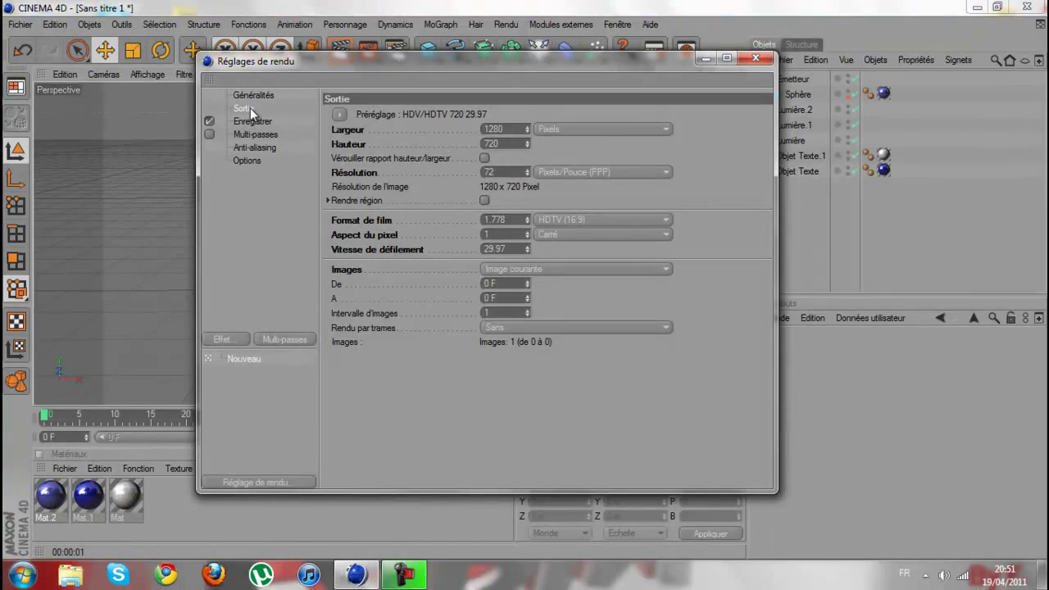
click(266, 150)
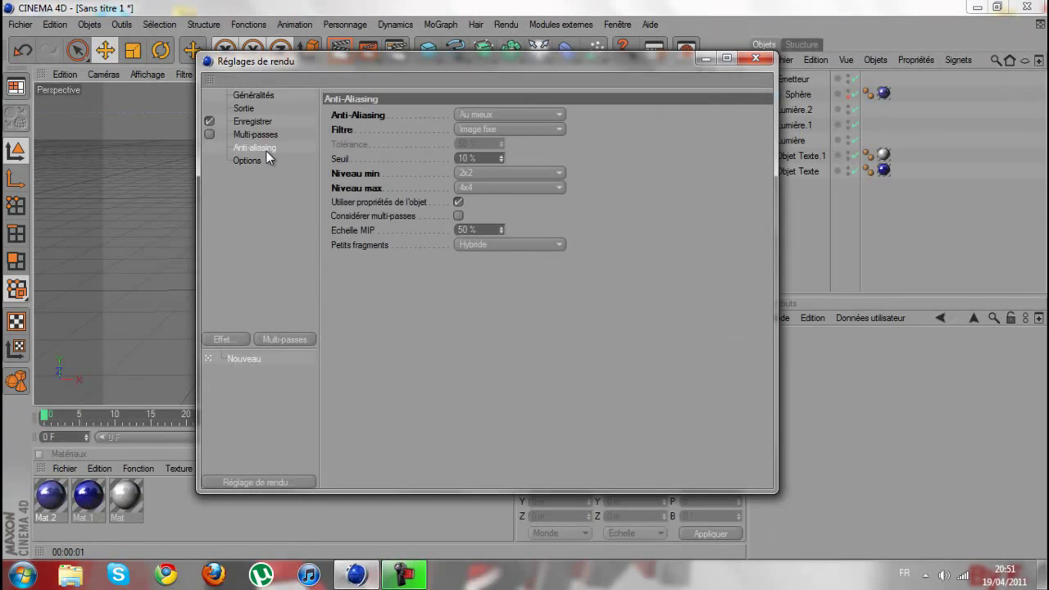
click(756, 59)
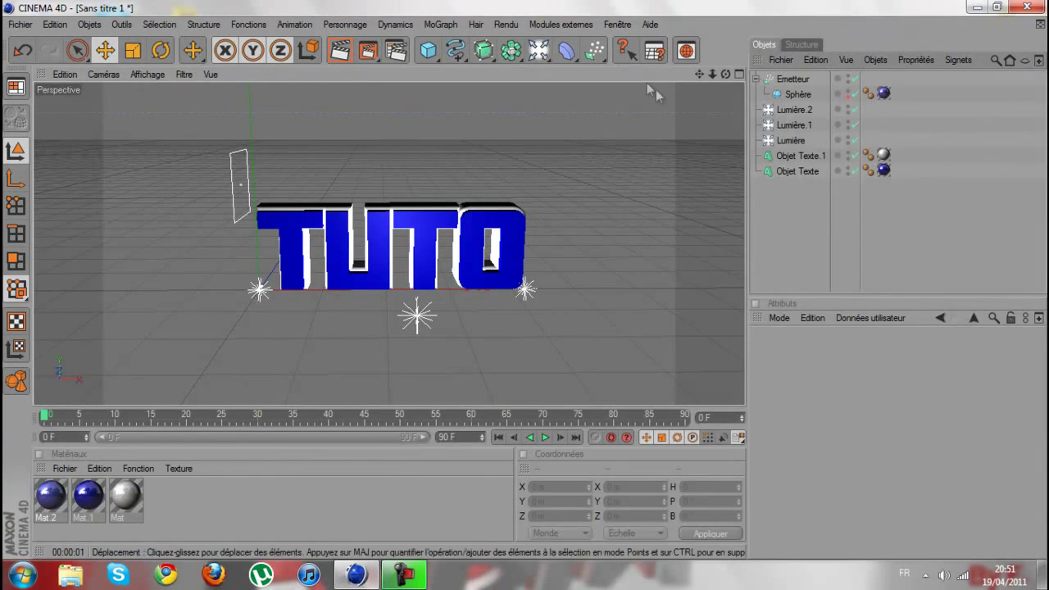
- Test-render the text in the active view, render the current frame to the Picture Viewer and close the viewer
click(343, 56)
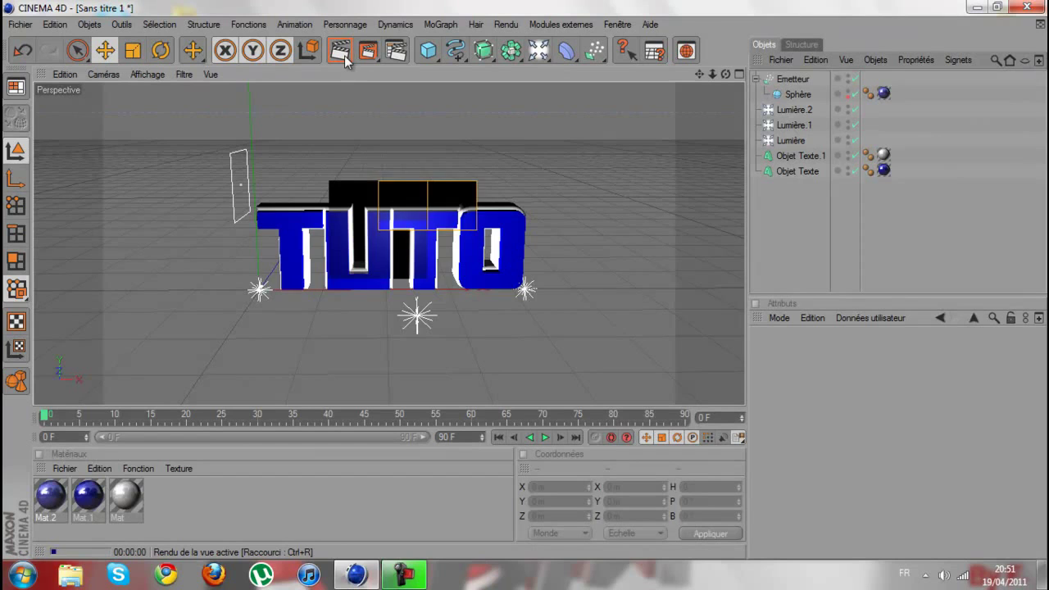
click(513, 145)
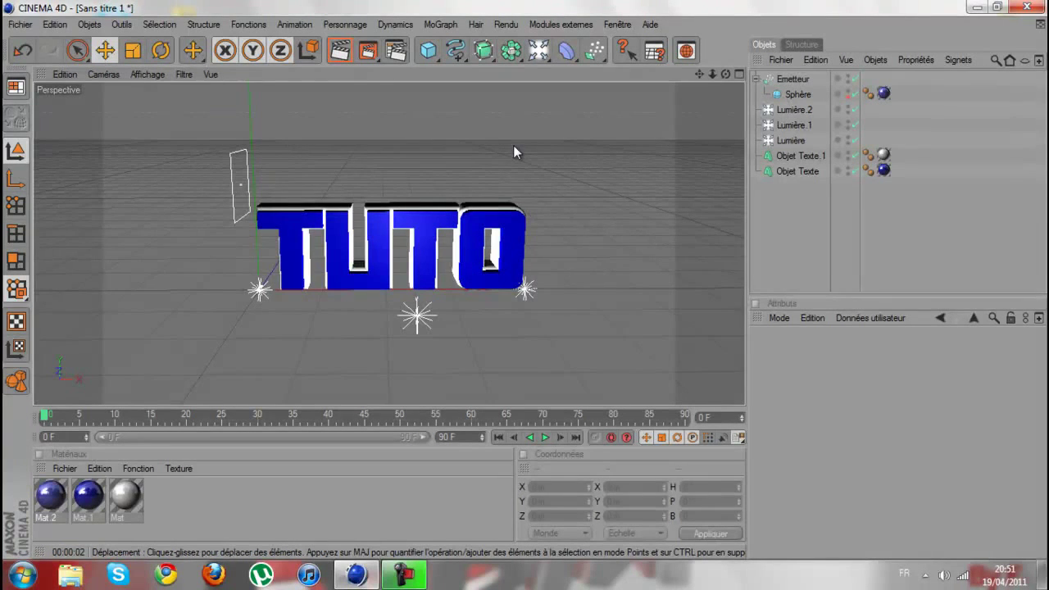
click(370, 52)
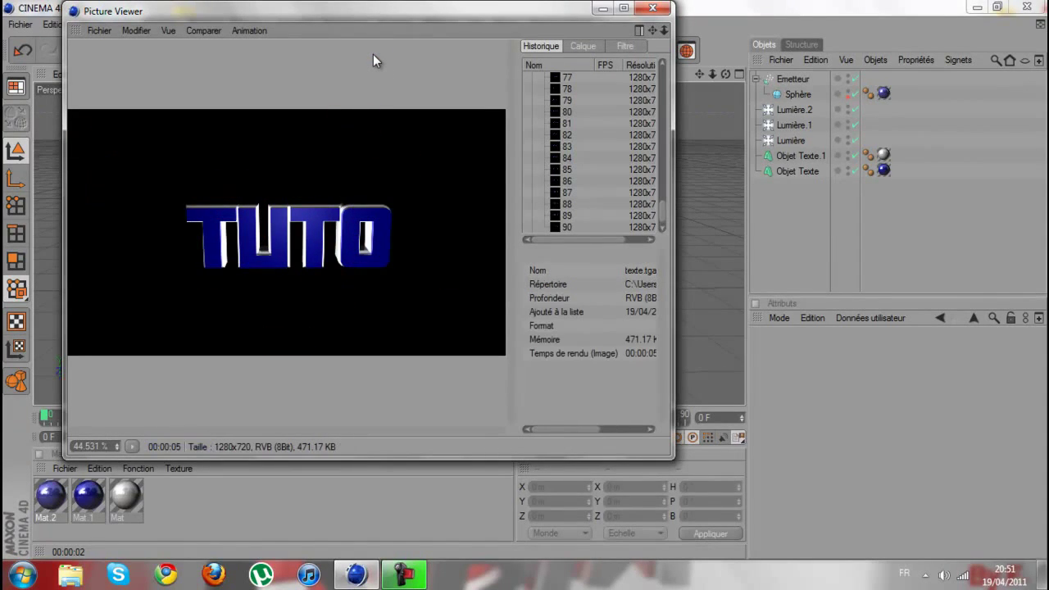
click(653, 9)
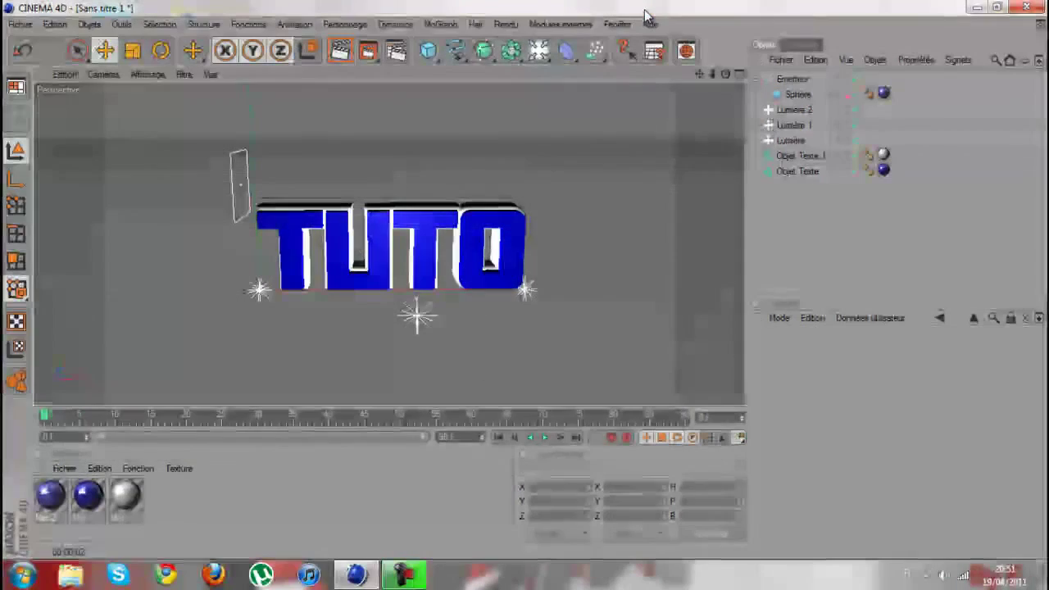
- Quit Cinema 4D and open Adobe After Effects from the desktop
click(1026, 7)
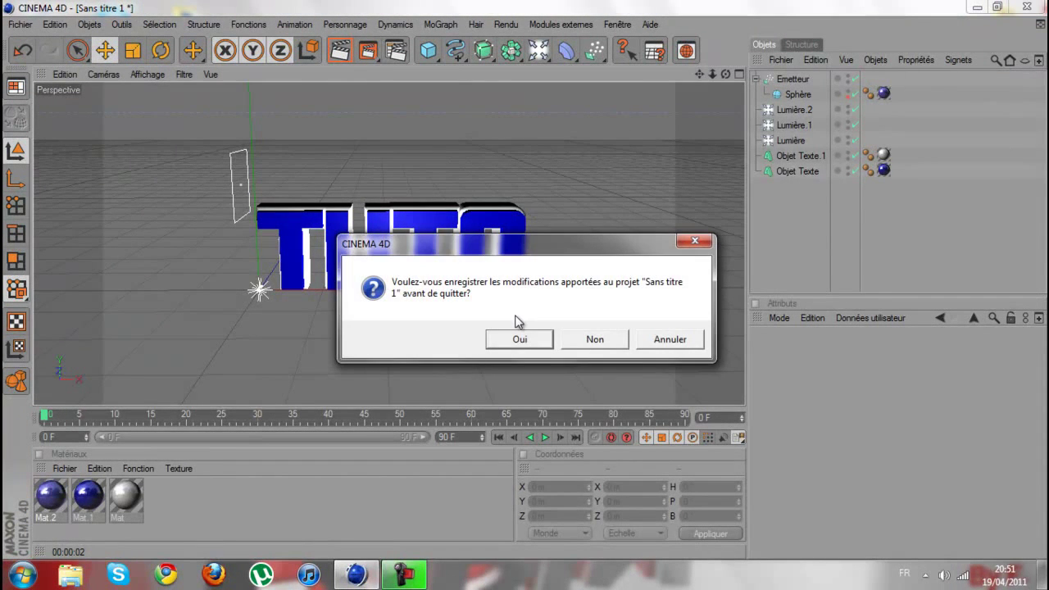
click(521, 346)
click(597, 341)
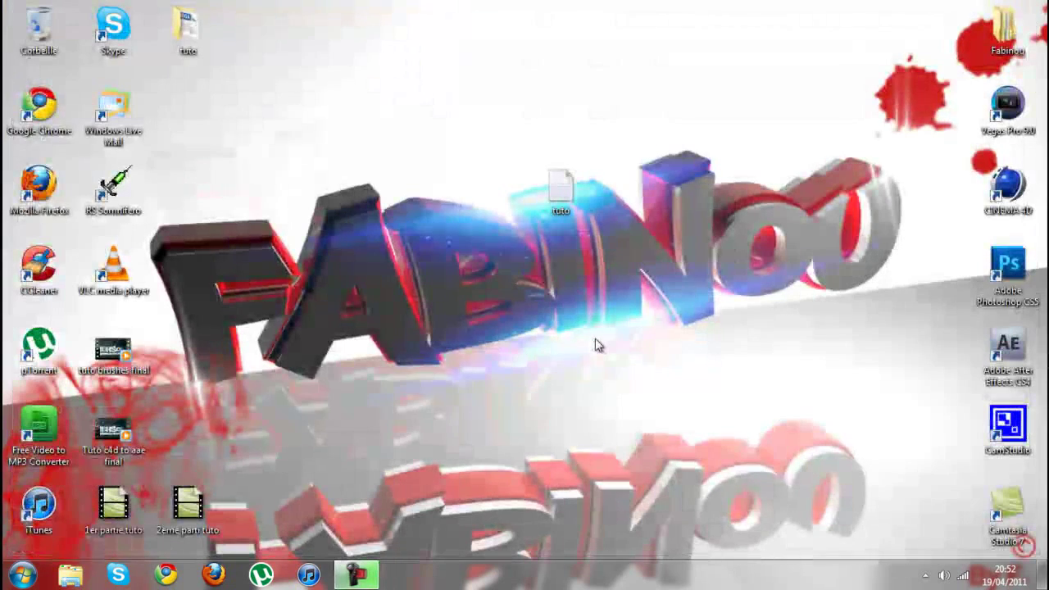
double_click(1017, 351)
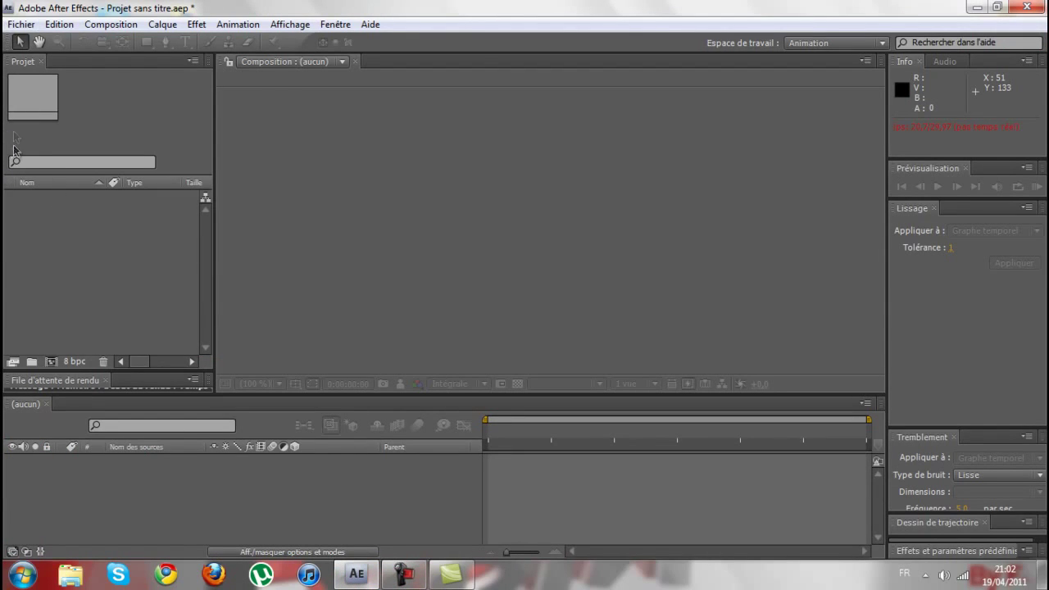
- Create Composition 1 with the HDV/HDTV 720 29,97 preset and a 30-second duration
click(51, 362)
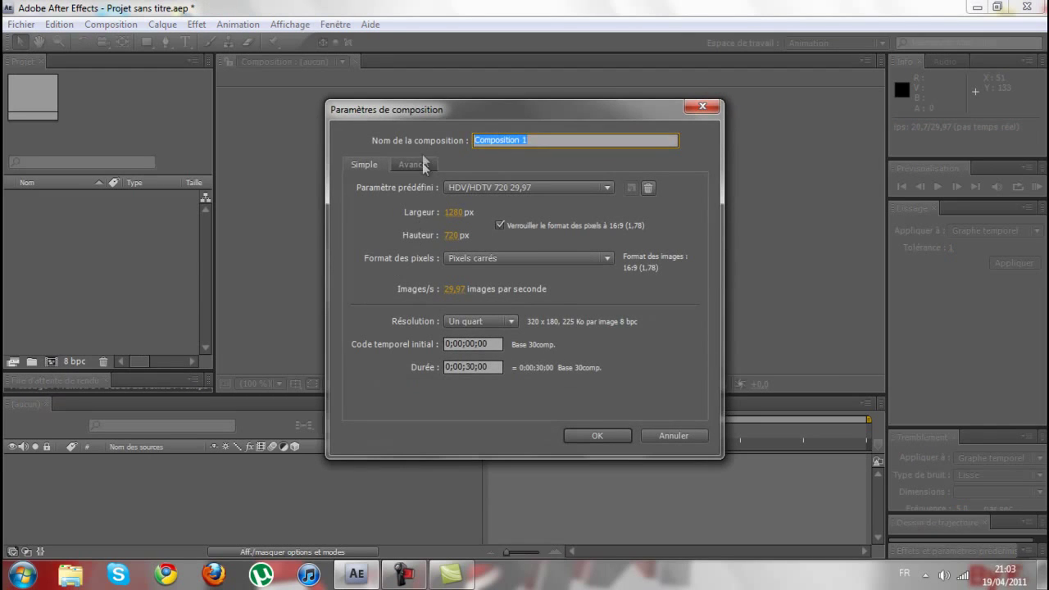
click(606, 188)
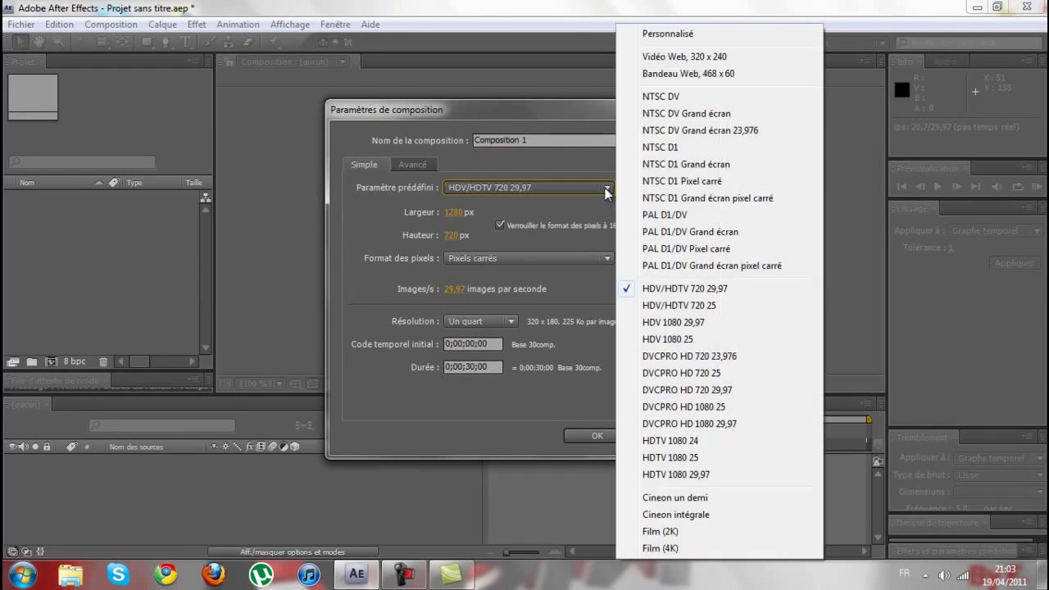
click(551, 189)
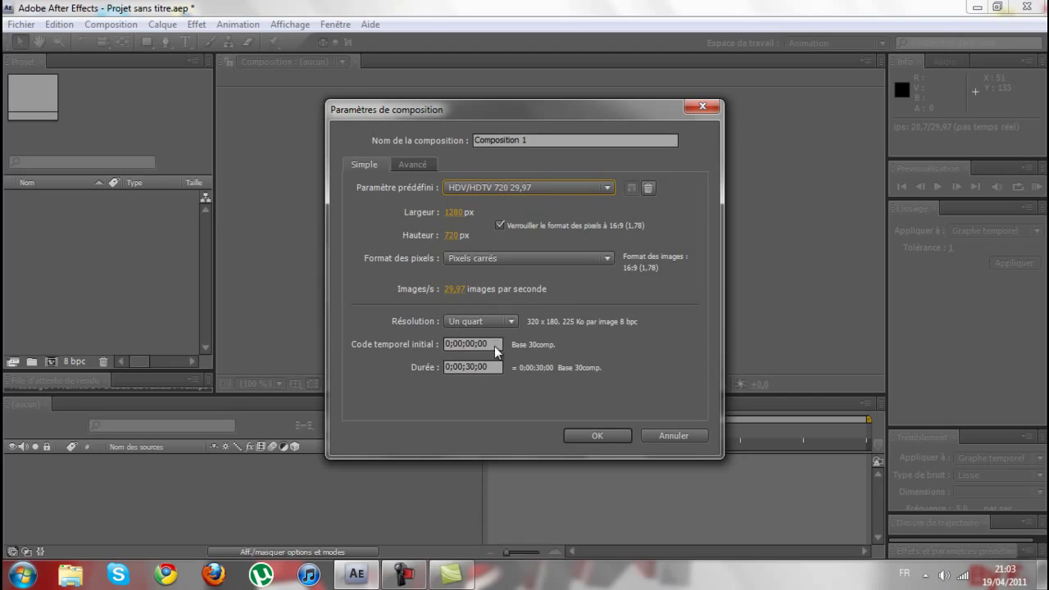
click(596, 436)
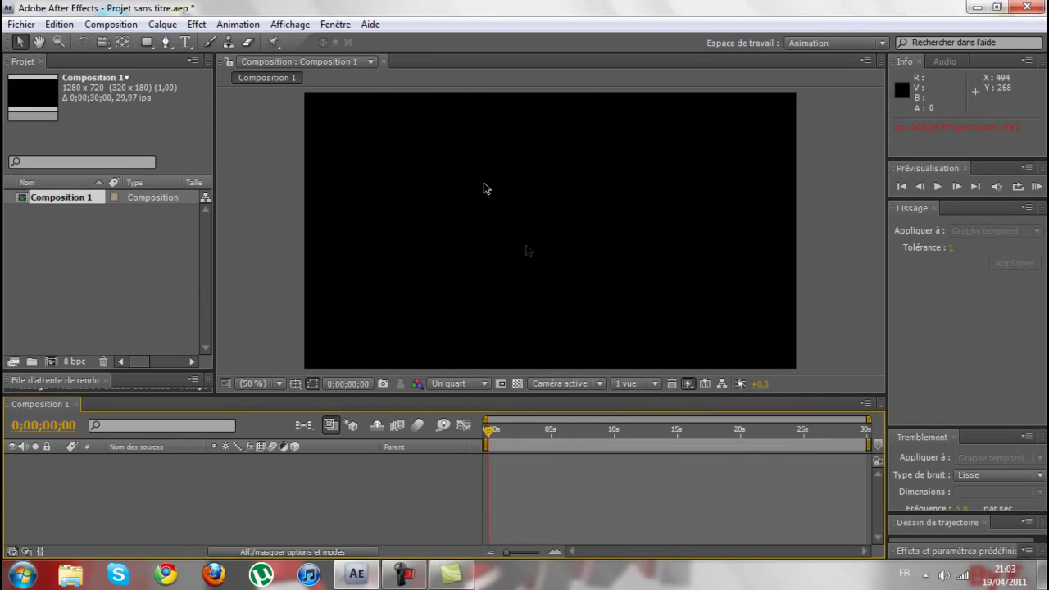
- Start a file import and browse to the Sphère folder inside the desktop's tuto folder
click(38, 255)
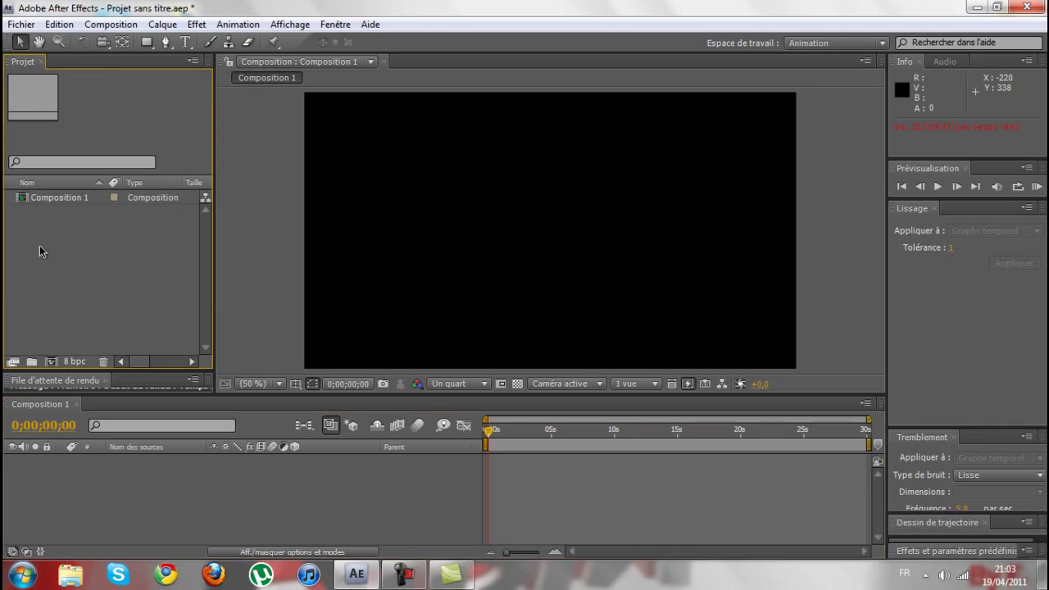
double_click(51, 221)
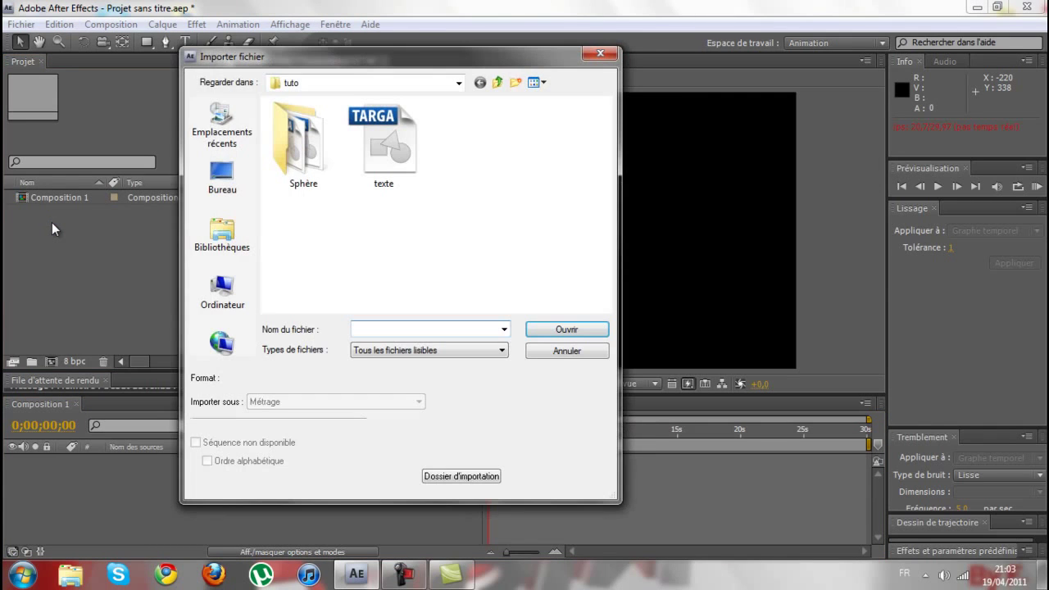
drag(270, 69, 364, 77)
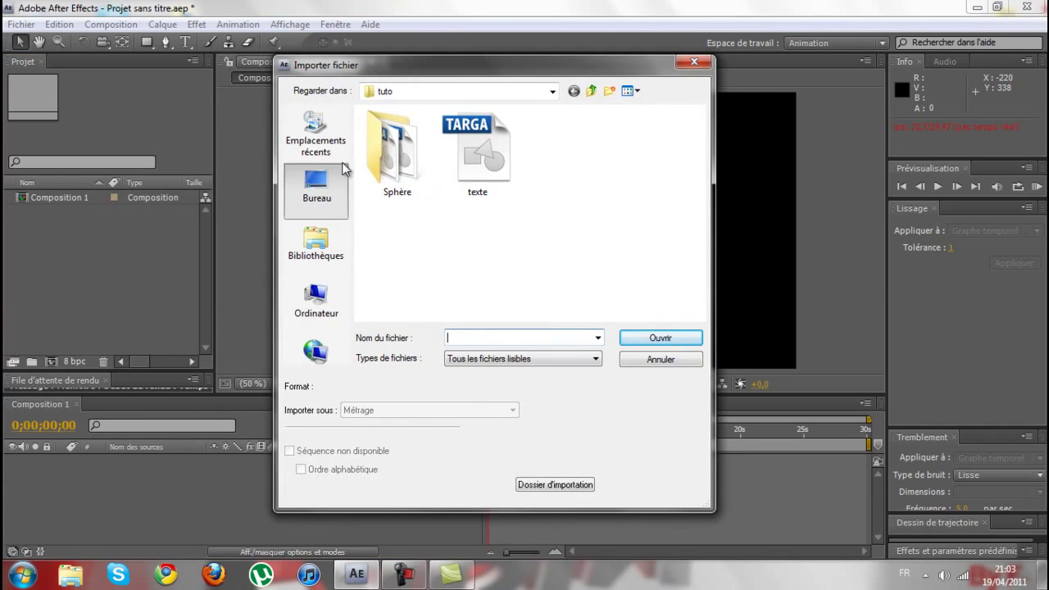
click(317, 184)
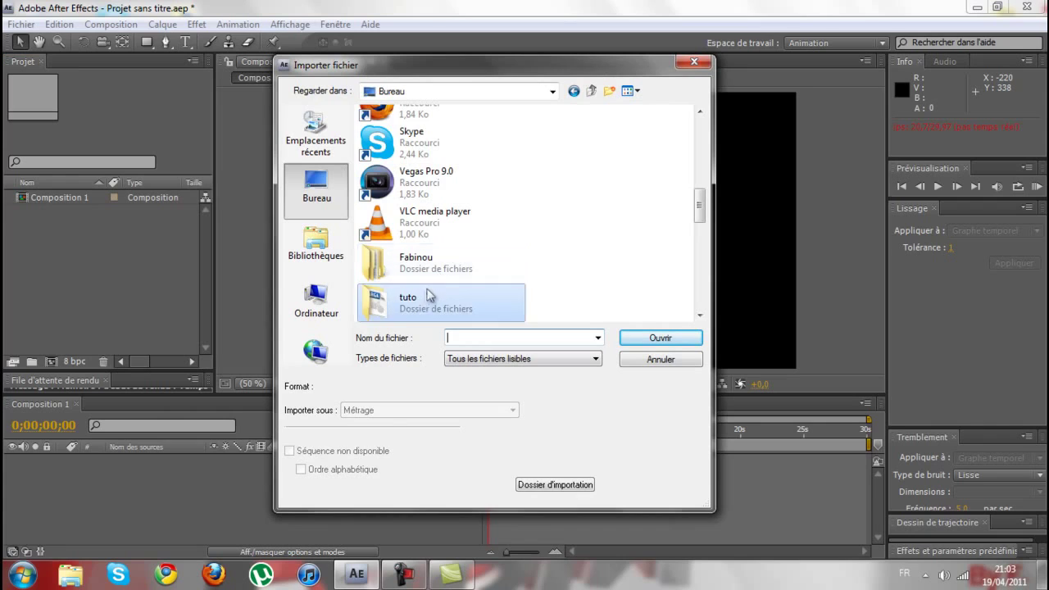
drag(701, 206, 696, 218)
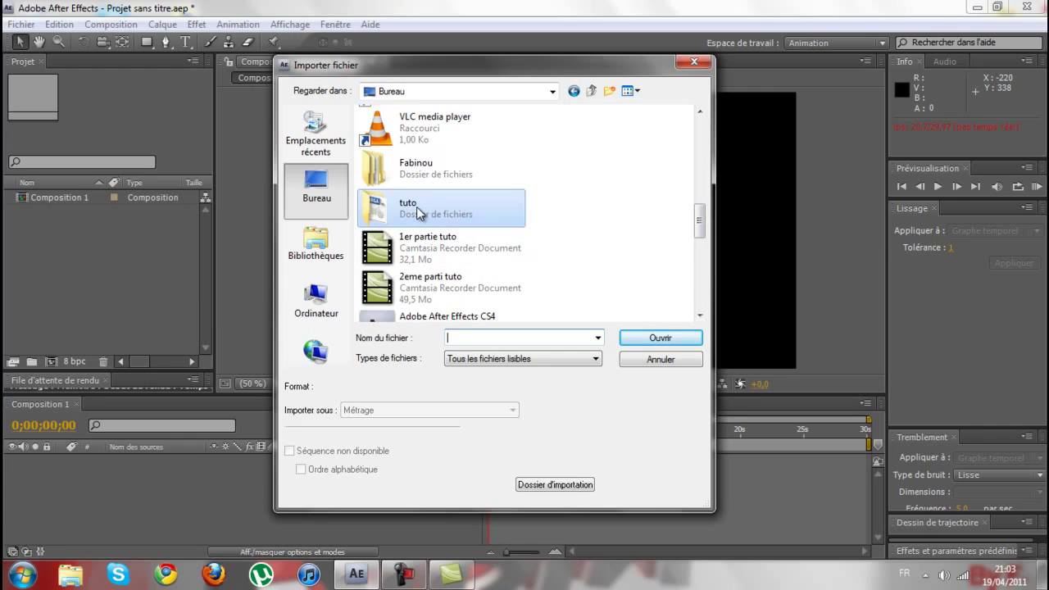
right_click(417, 211)
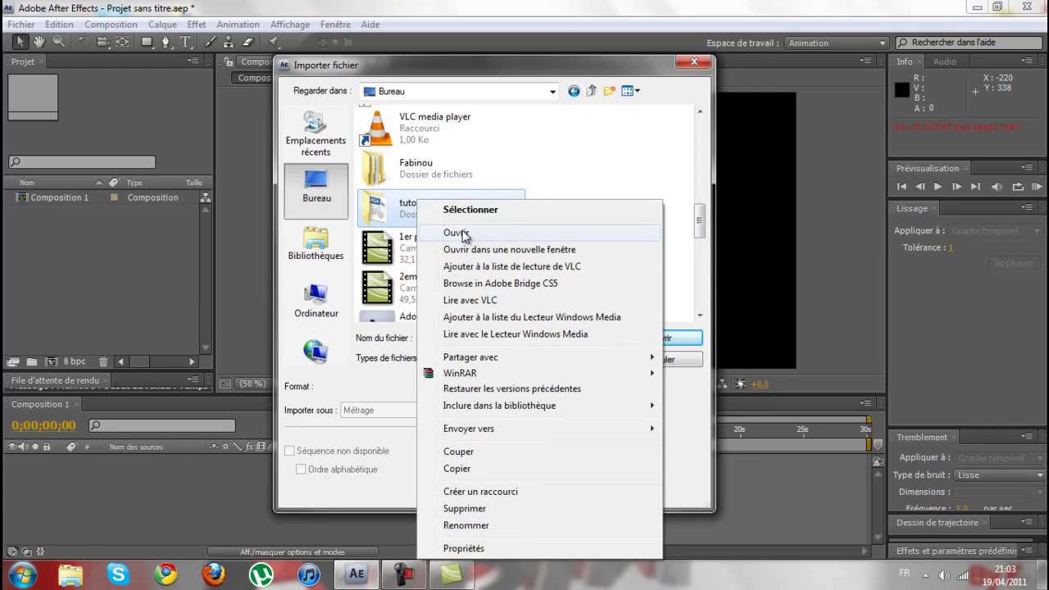
click(459, 233)
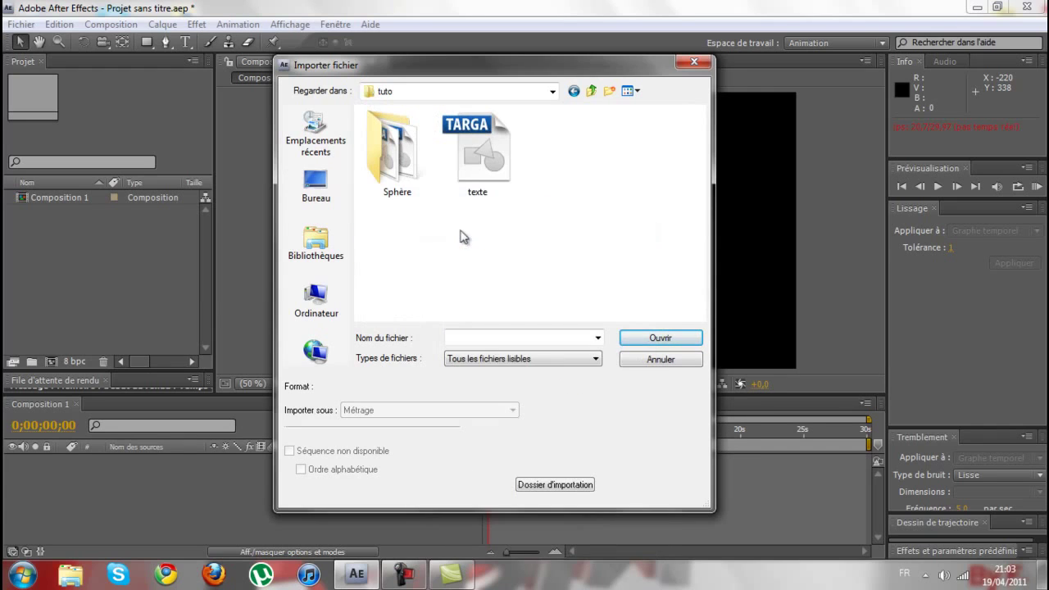
right_click(403, 144)
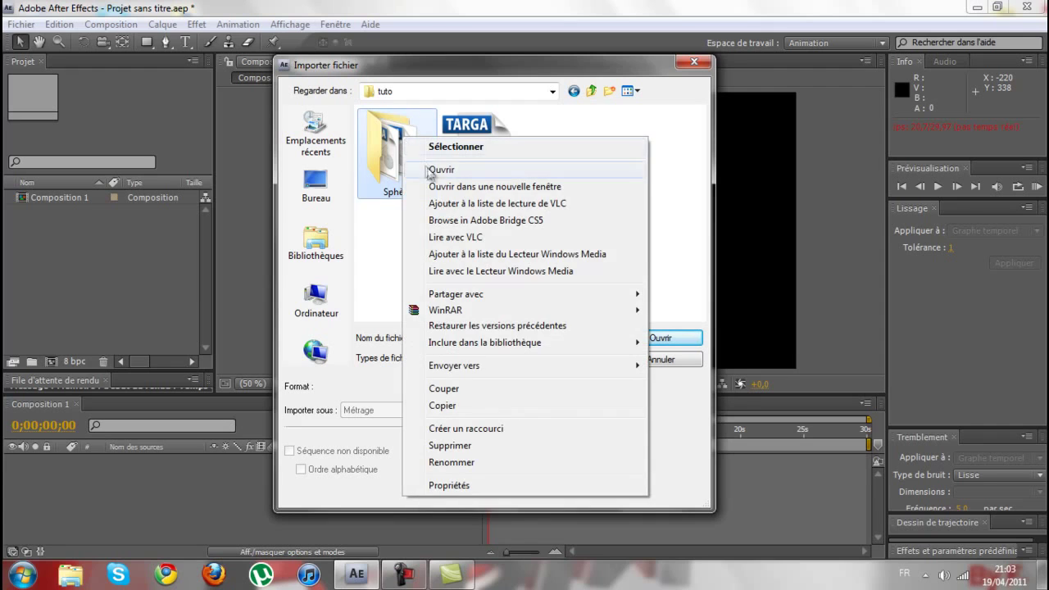
click(457, 169)
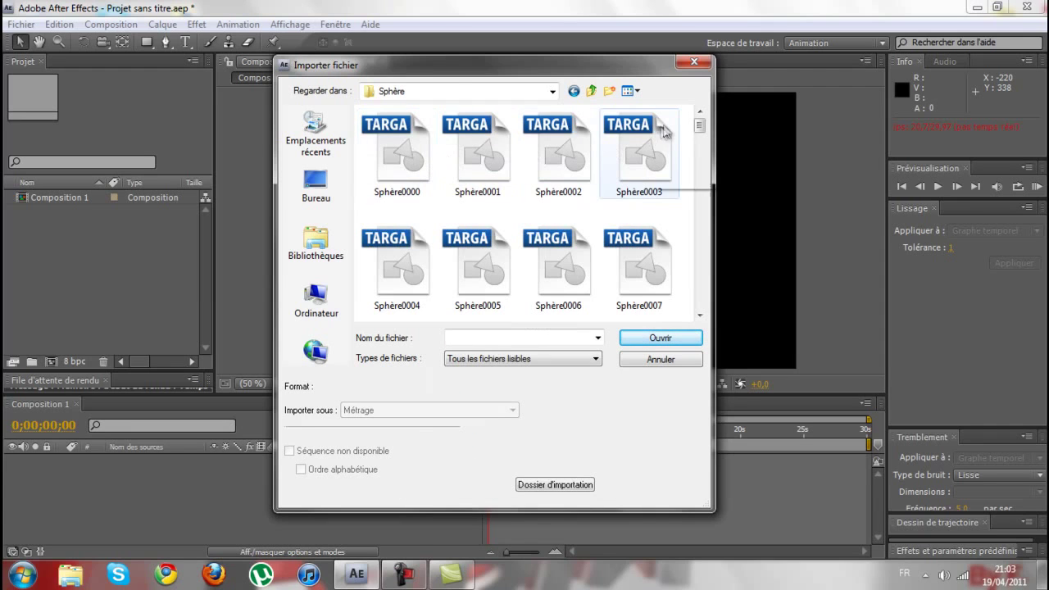
- Import Sphère0000 as a Targa sequence in alphabetical order with alpha set to Prémultiplié - cache couleur, and add it to the Composition 1 timeline
mouse_move(701, 127)
mouse_down()
mouse_move(699, 300)
mouse_move(699, 124)
mouse_up()
click(434, 160)
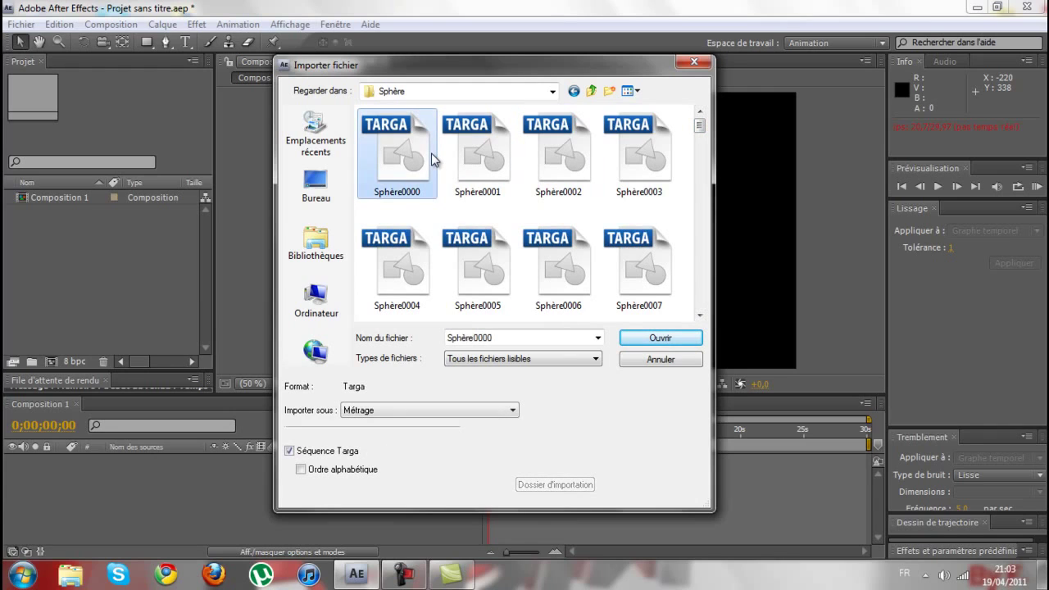
click(304, 470)
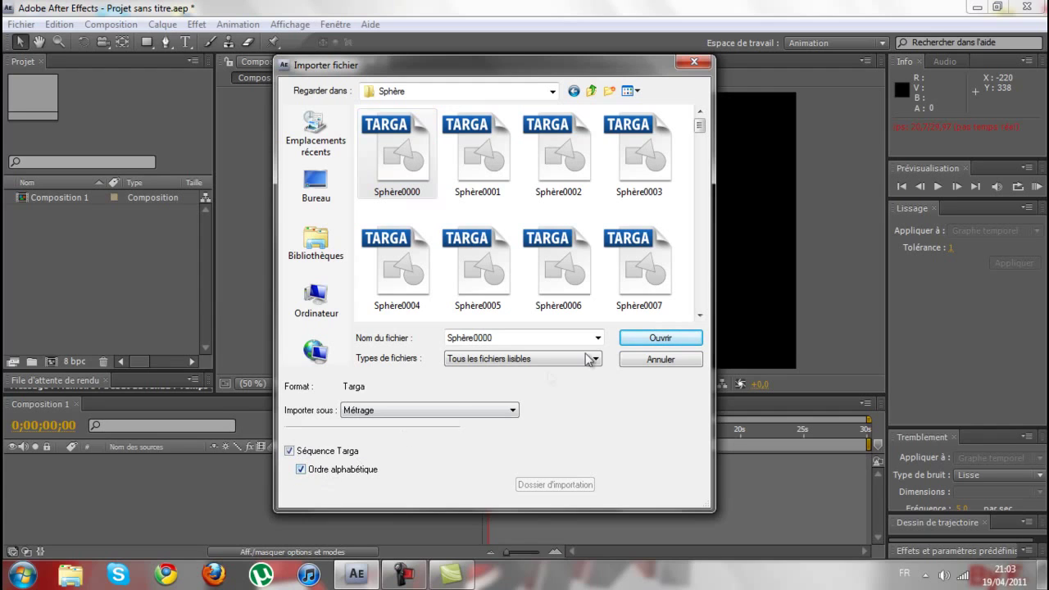
click(642, 339)
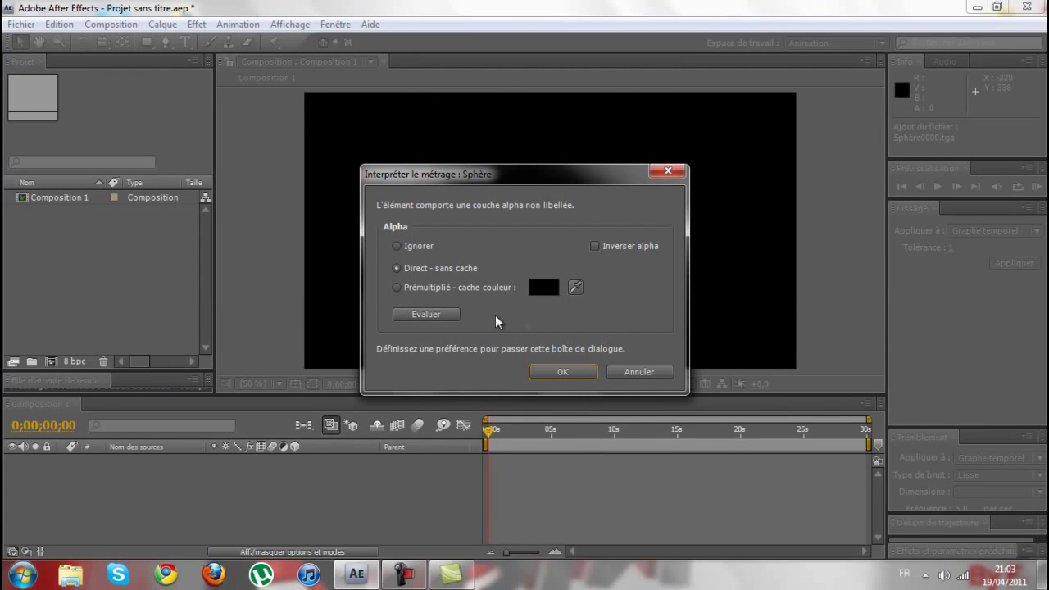
click(396, 288)
click(570, 374)
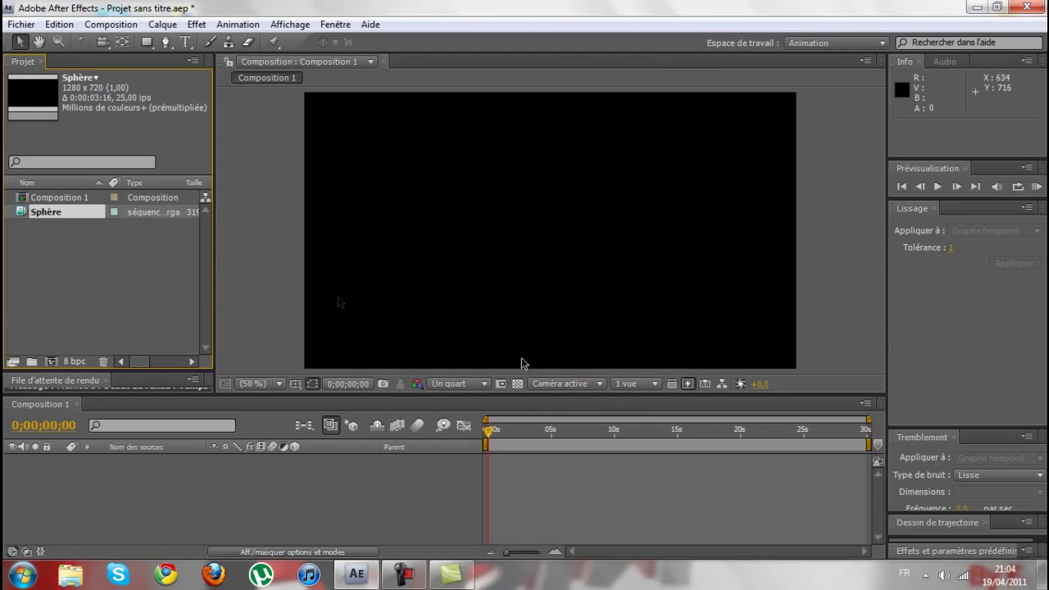
drag(57, 220, 61, 461)
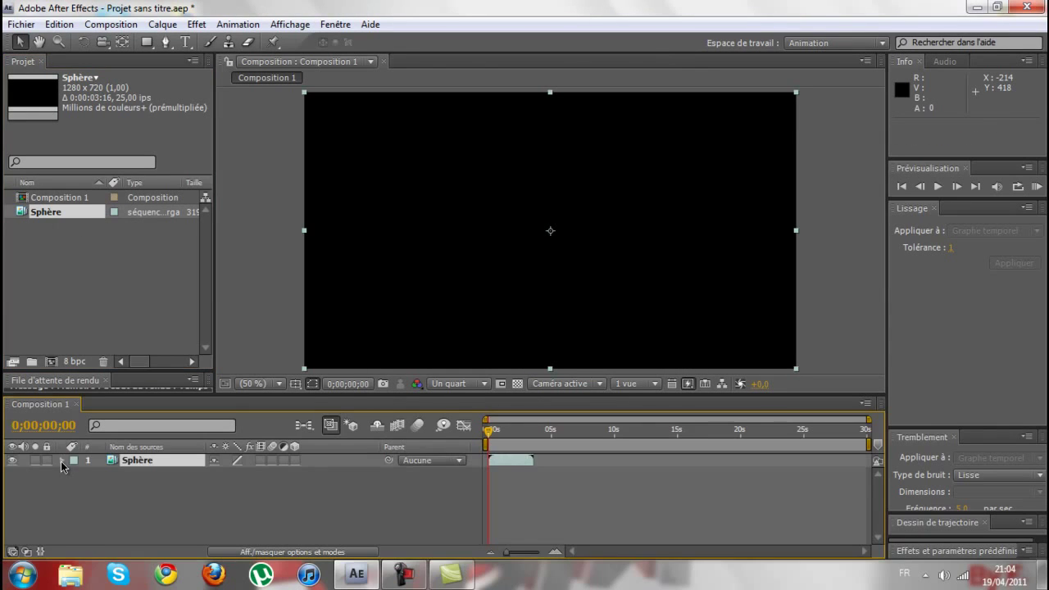
- Import texte.tga from the tuto folder with alpha set to Direct - sans cache, and place it below the Sphère layer in the timeline
click(57, 266)
double_click(56, 263)
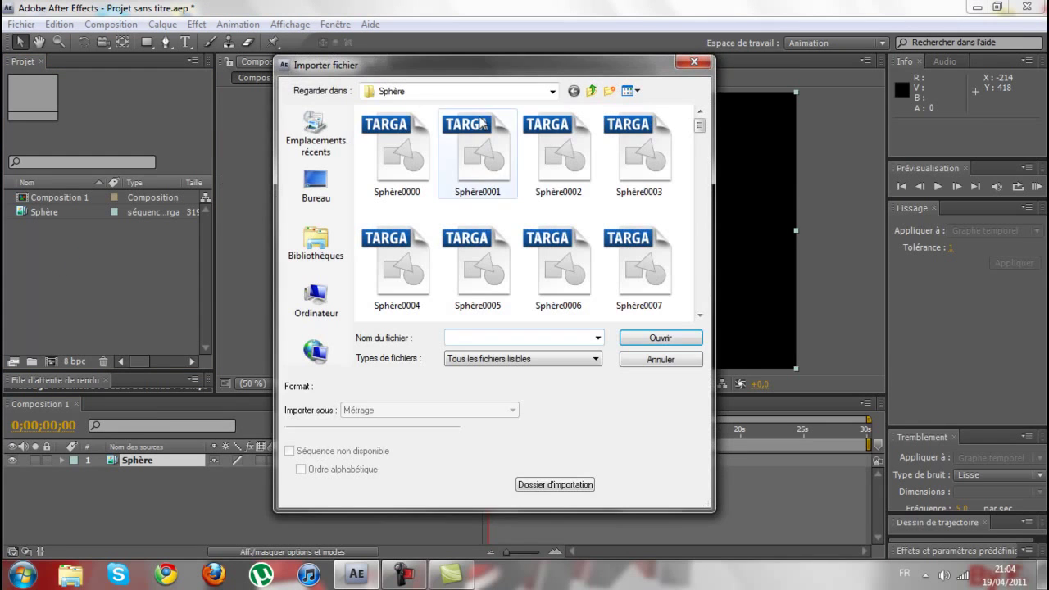
click(590, 92)
click(486, 154)
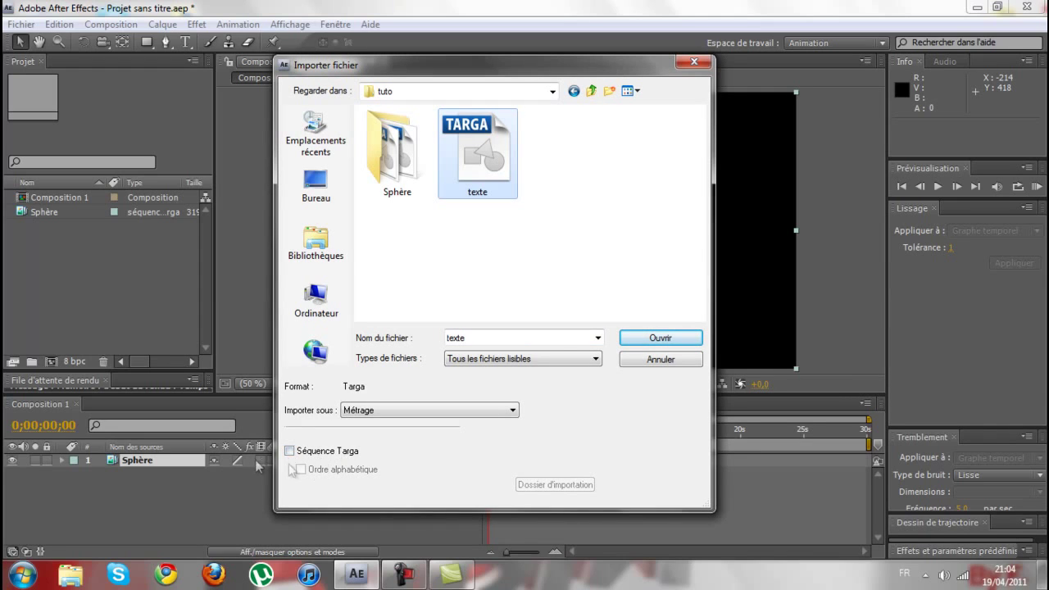
click(646, 339)
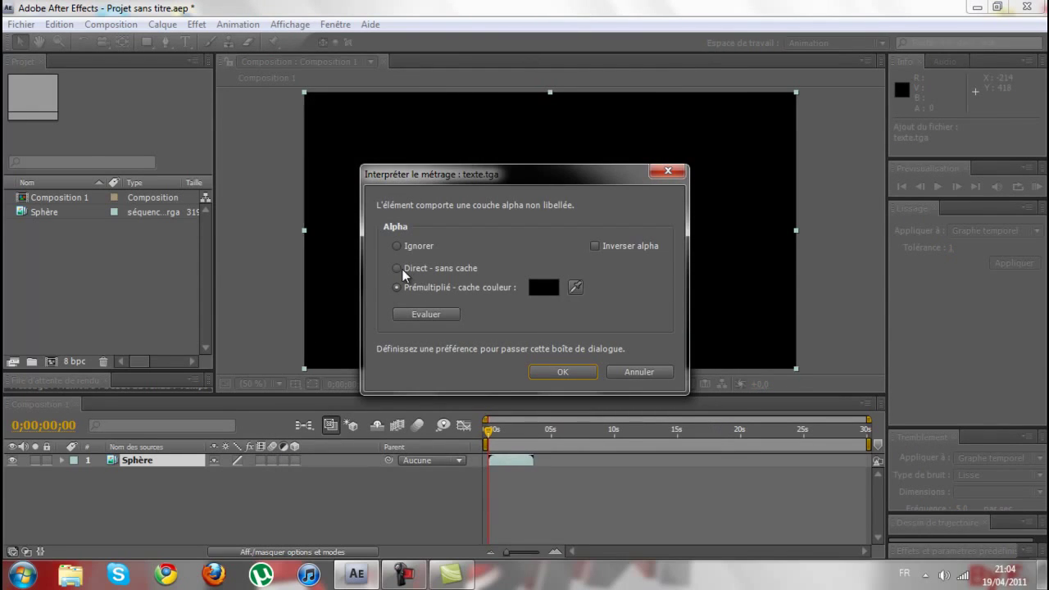
click(559, 373)
drag(49, 231, 117, 487)
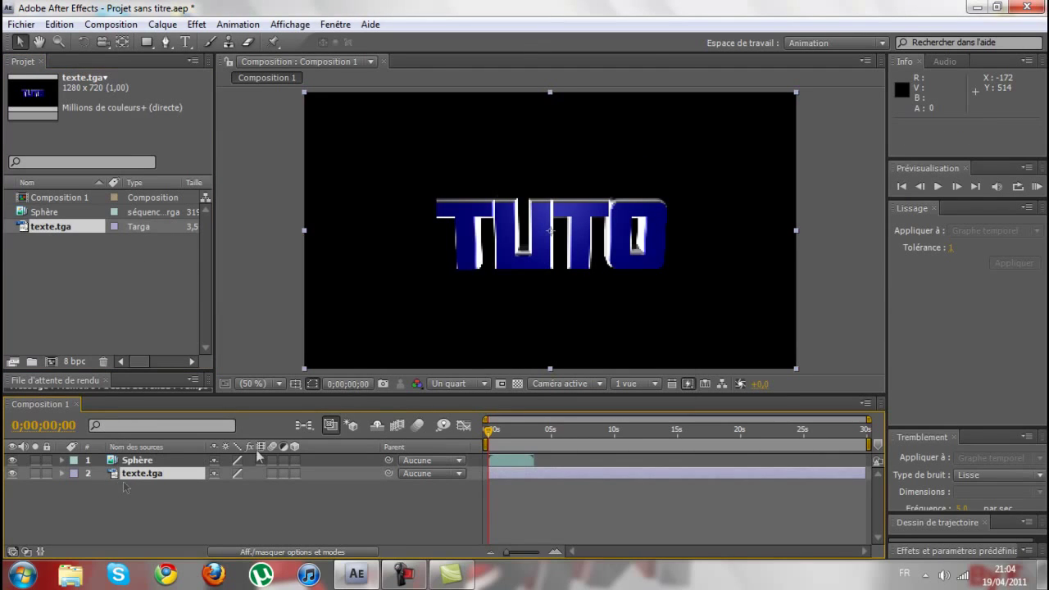
- Play the composition preview twice to check the spheres over the text, and return to the first frame
click(940, 188)
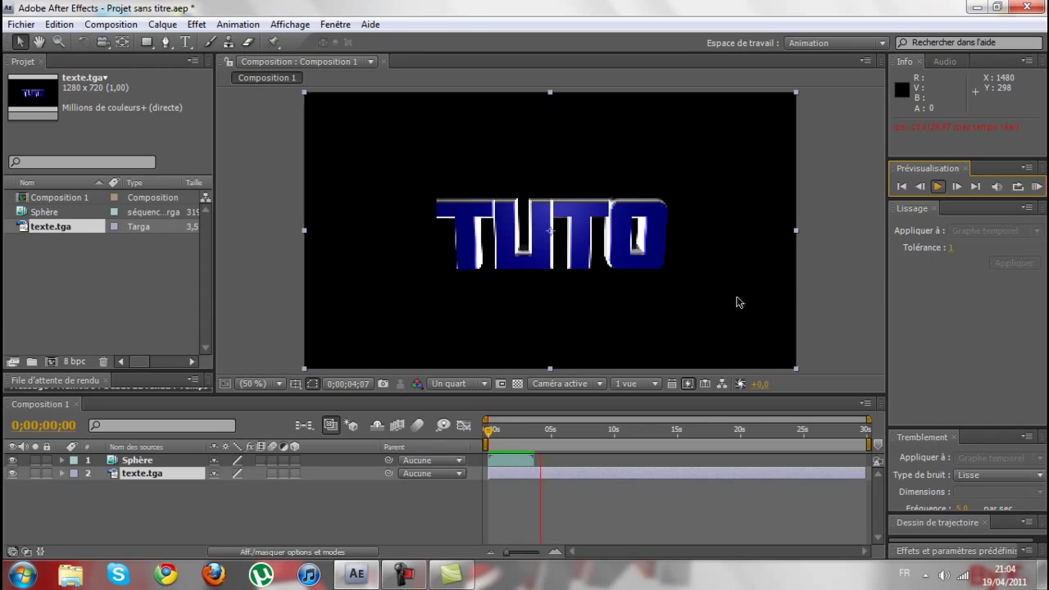
click(903, 190)
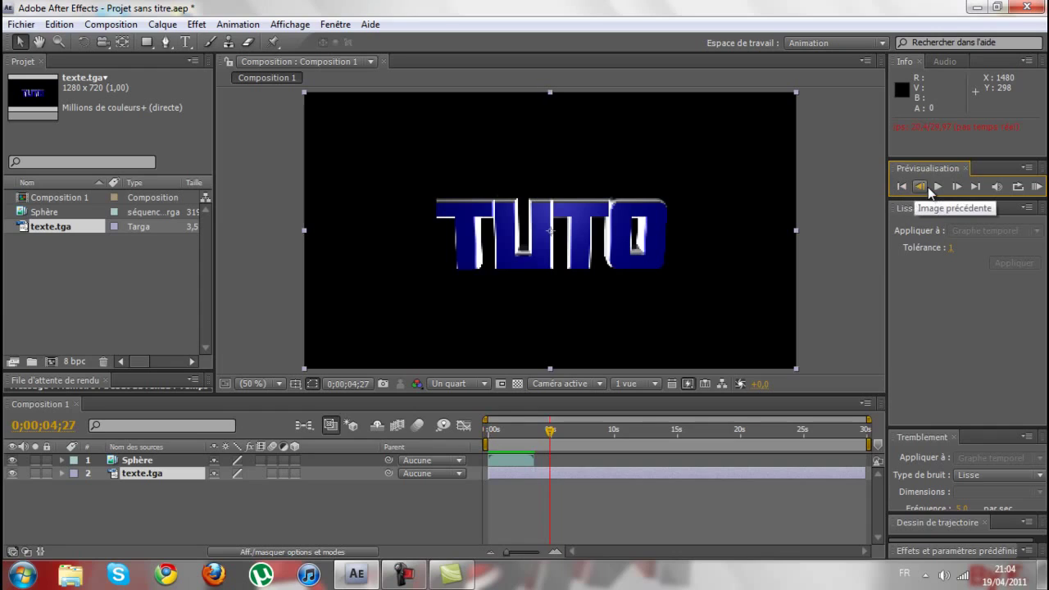
click(904, 187)
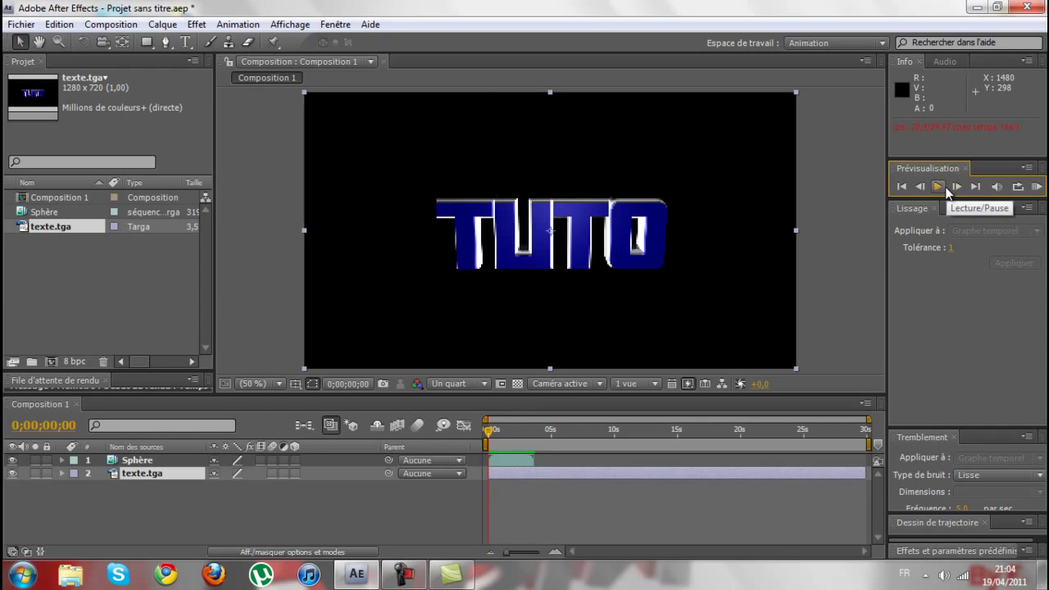
click(939, 187)
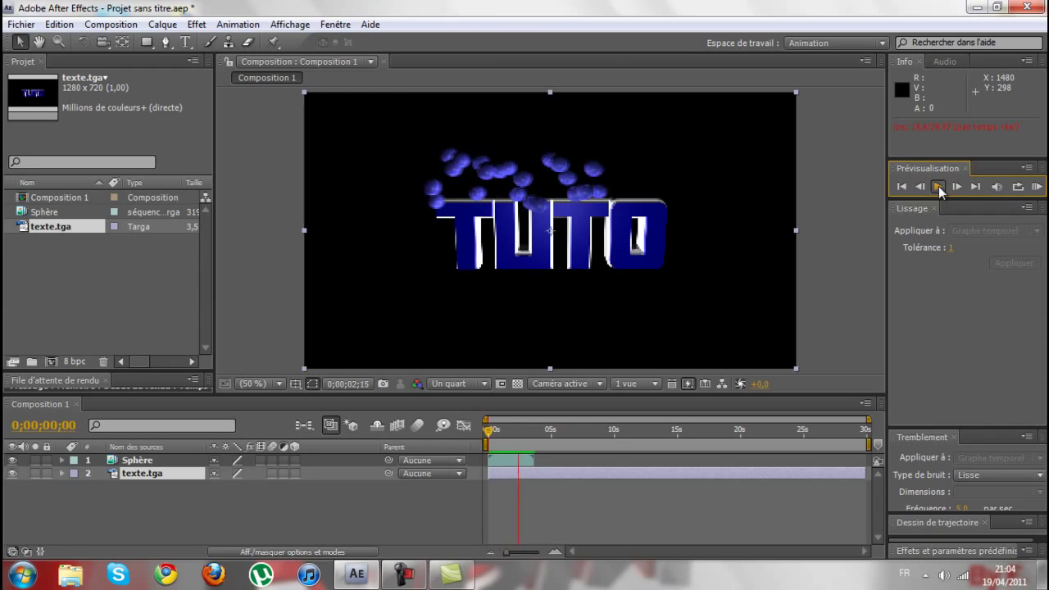
click(938, 187)
click(902, 187)
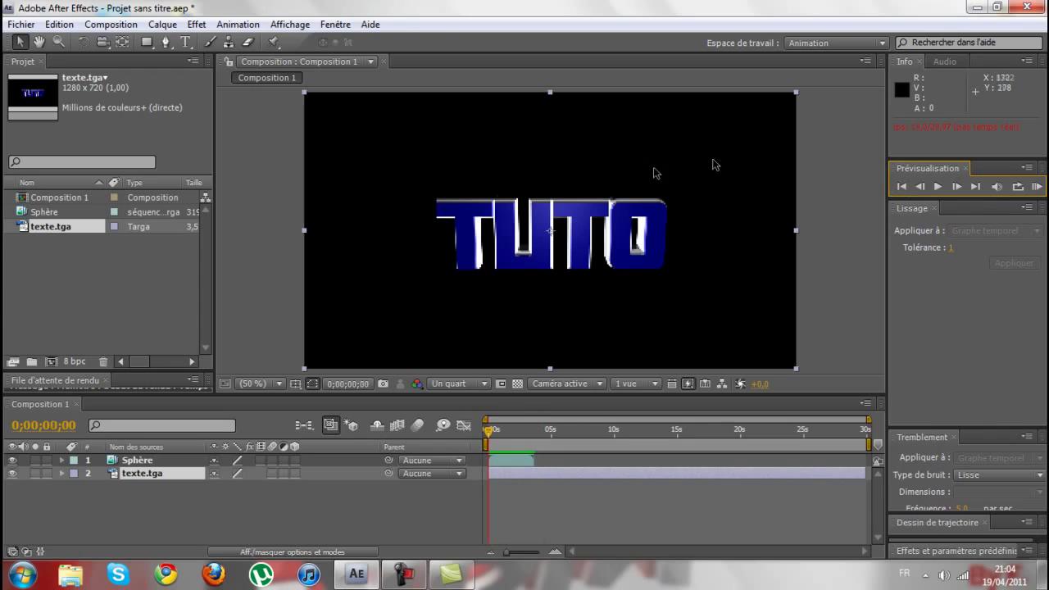